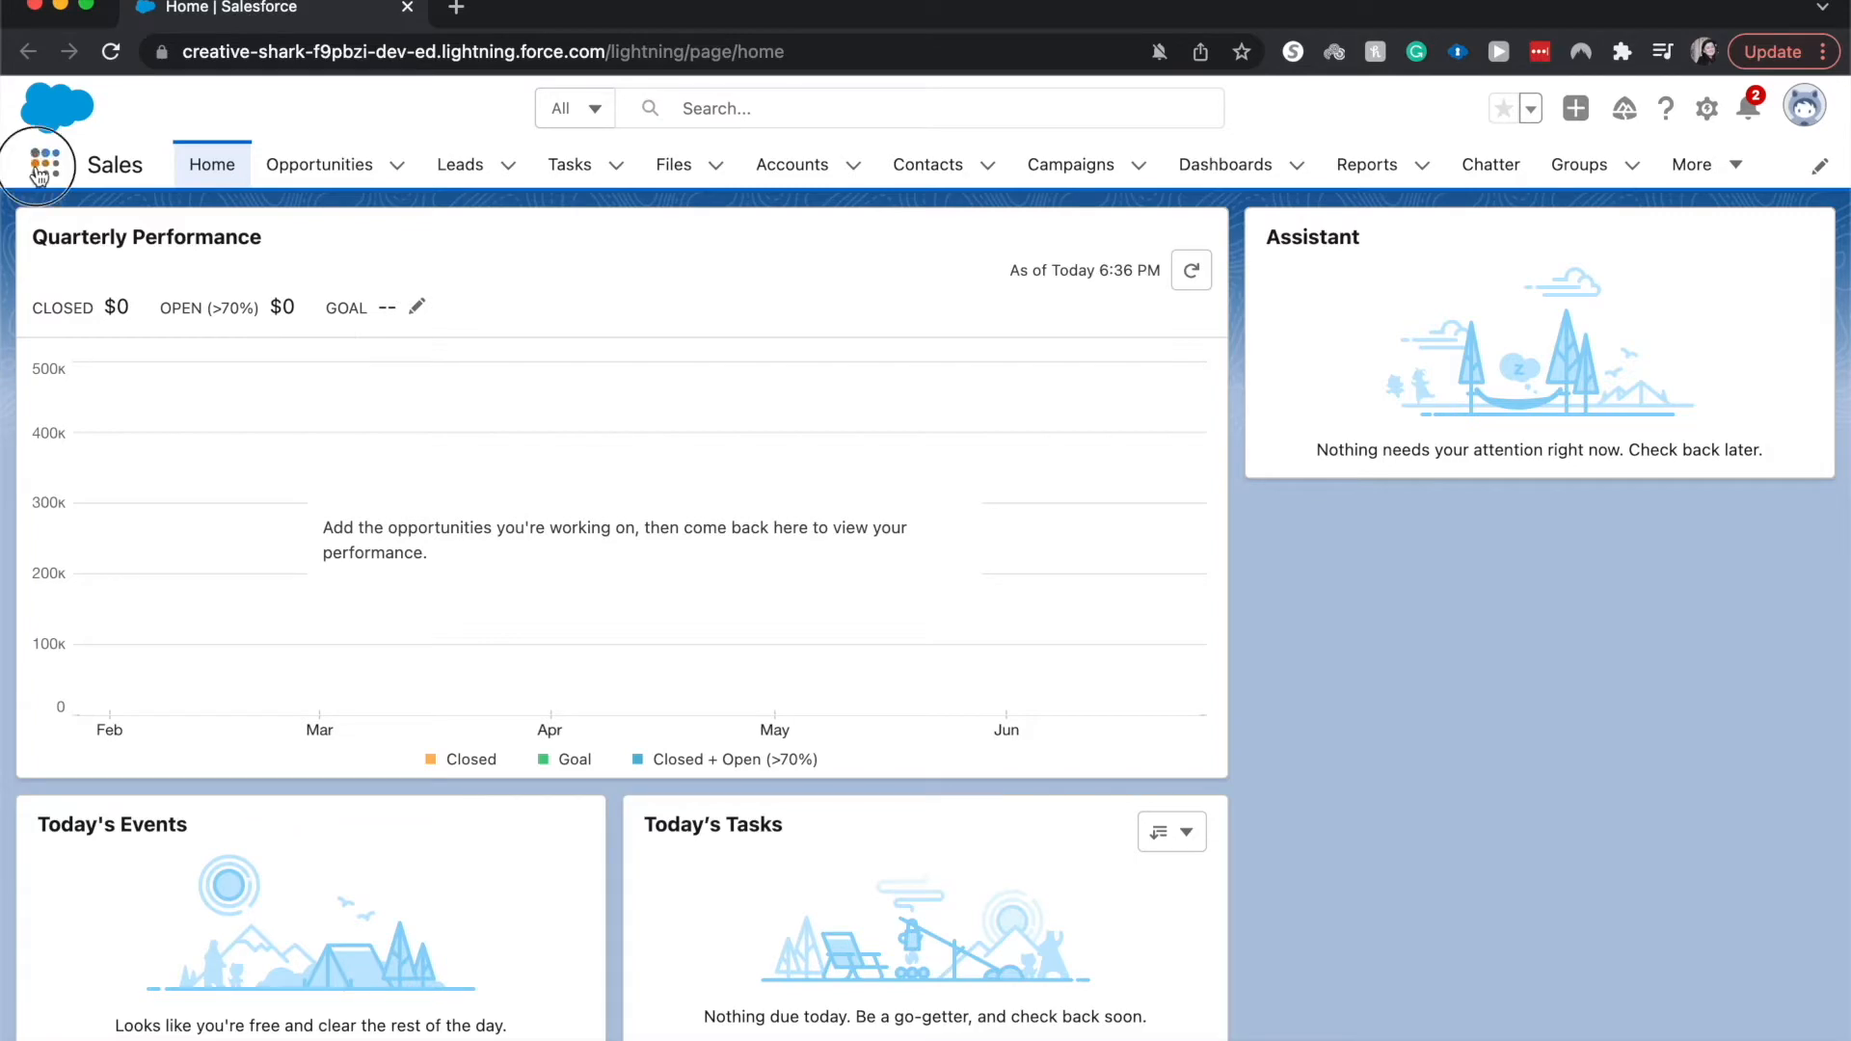
Step: Look through all apps and items in the App Launcher and search it for "employee"
left_click(87, 628)
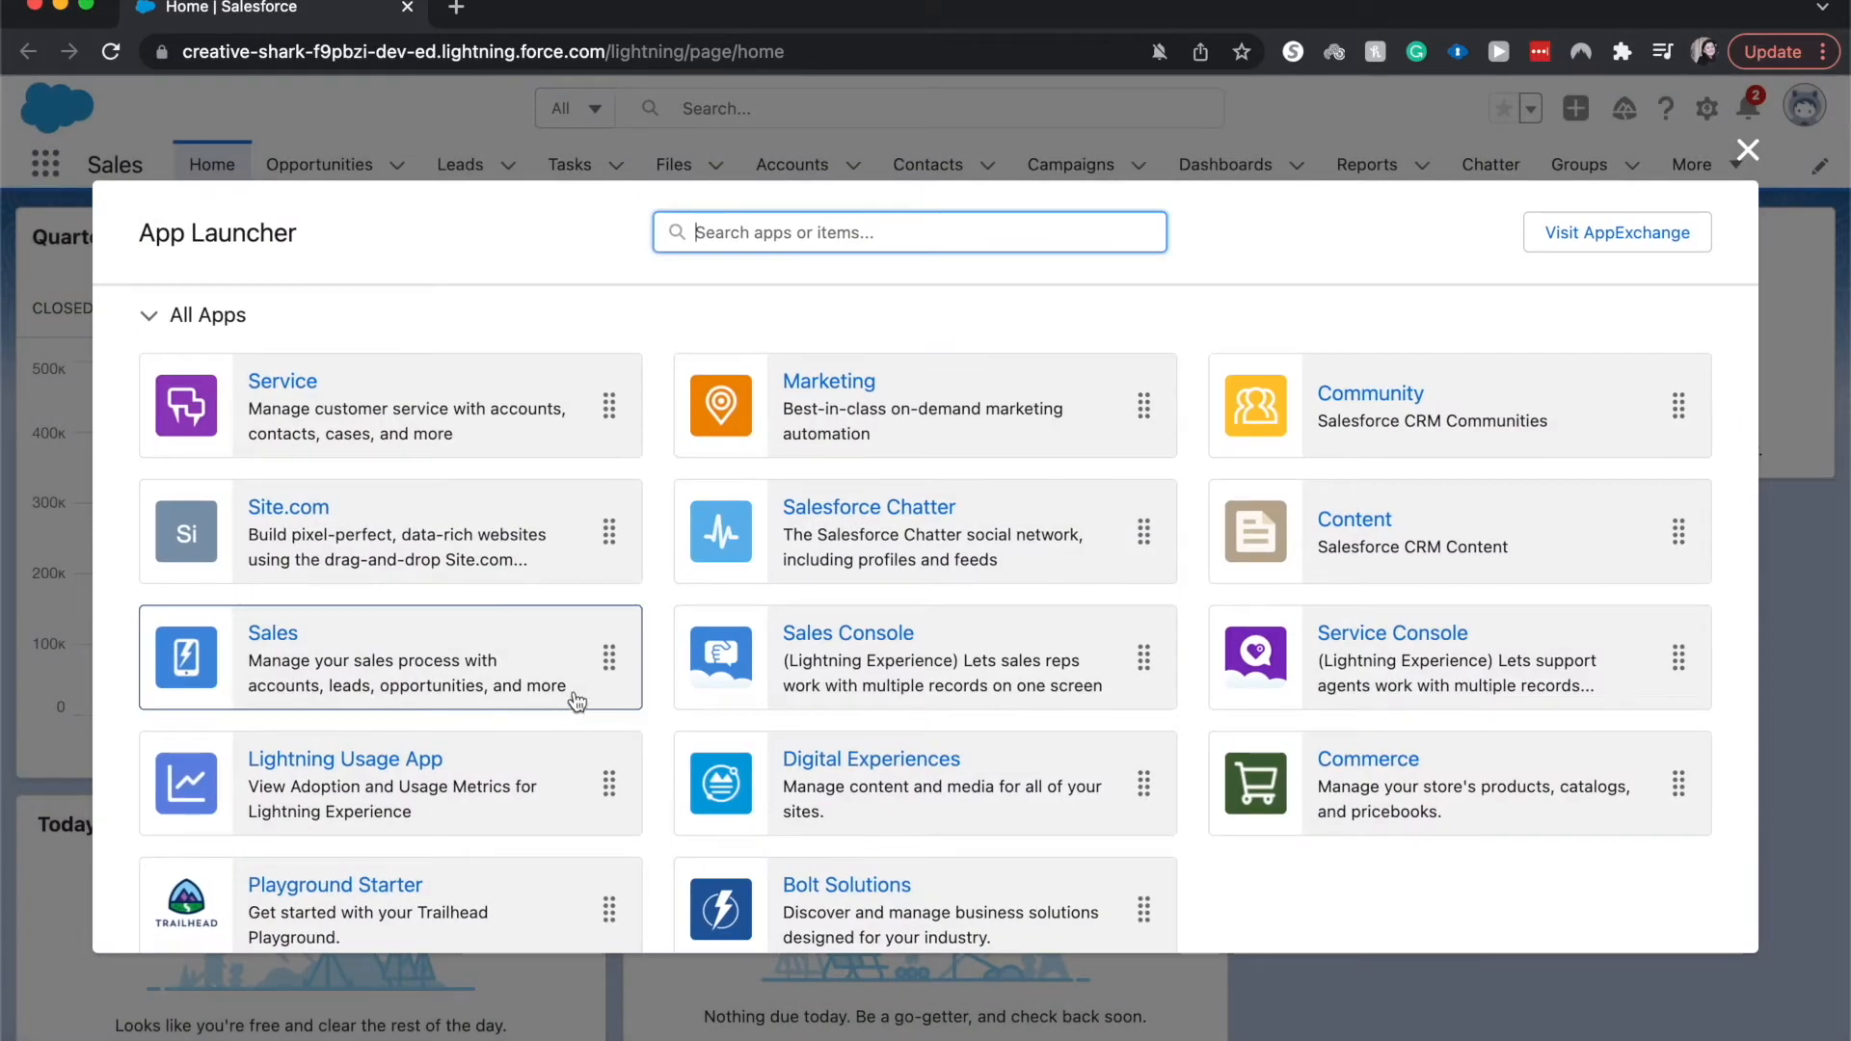
scroll(668, 686, "down", 1)
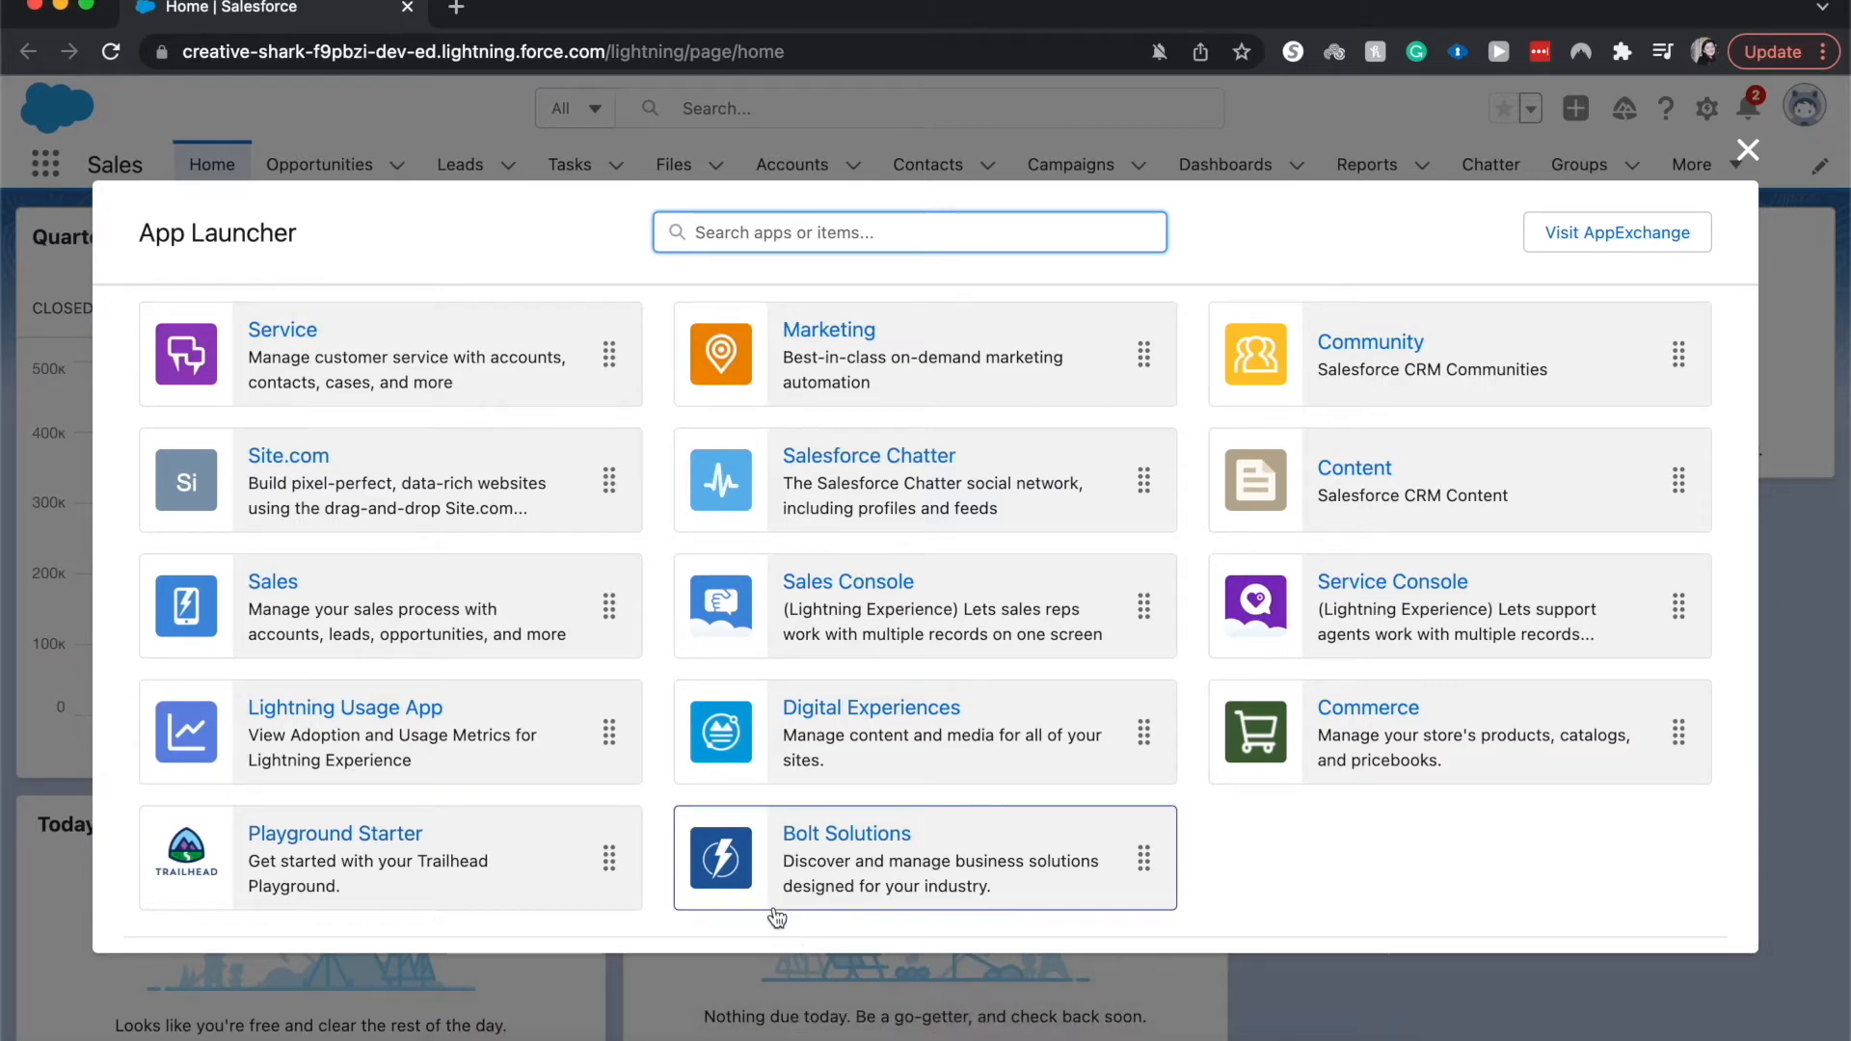
scroll(777, 915, "down", 3)
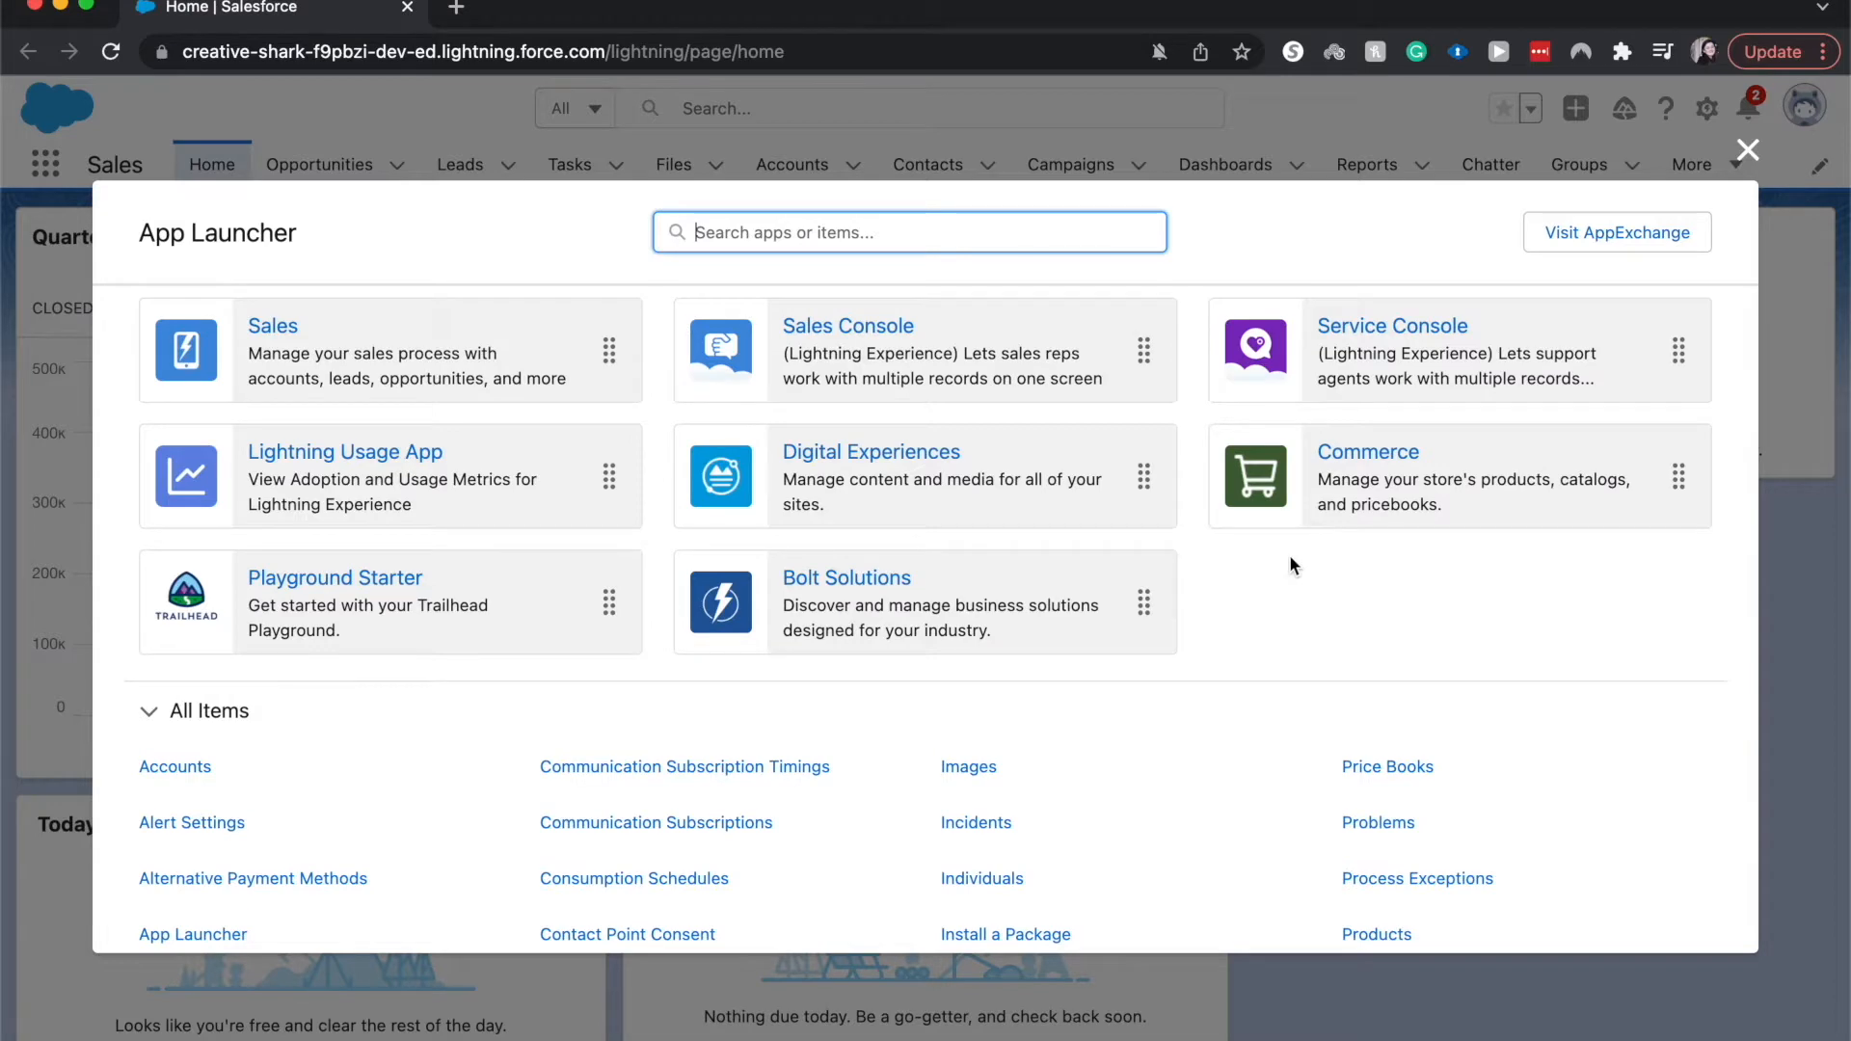
scroll(1292, 562, "down", 2)
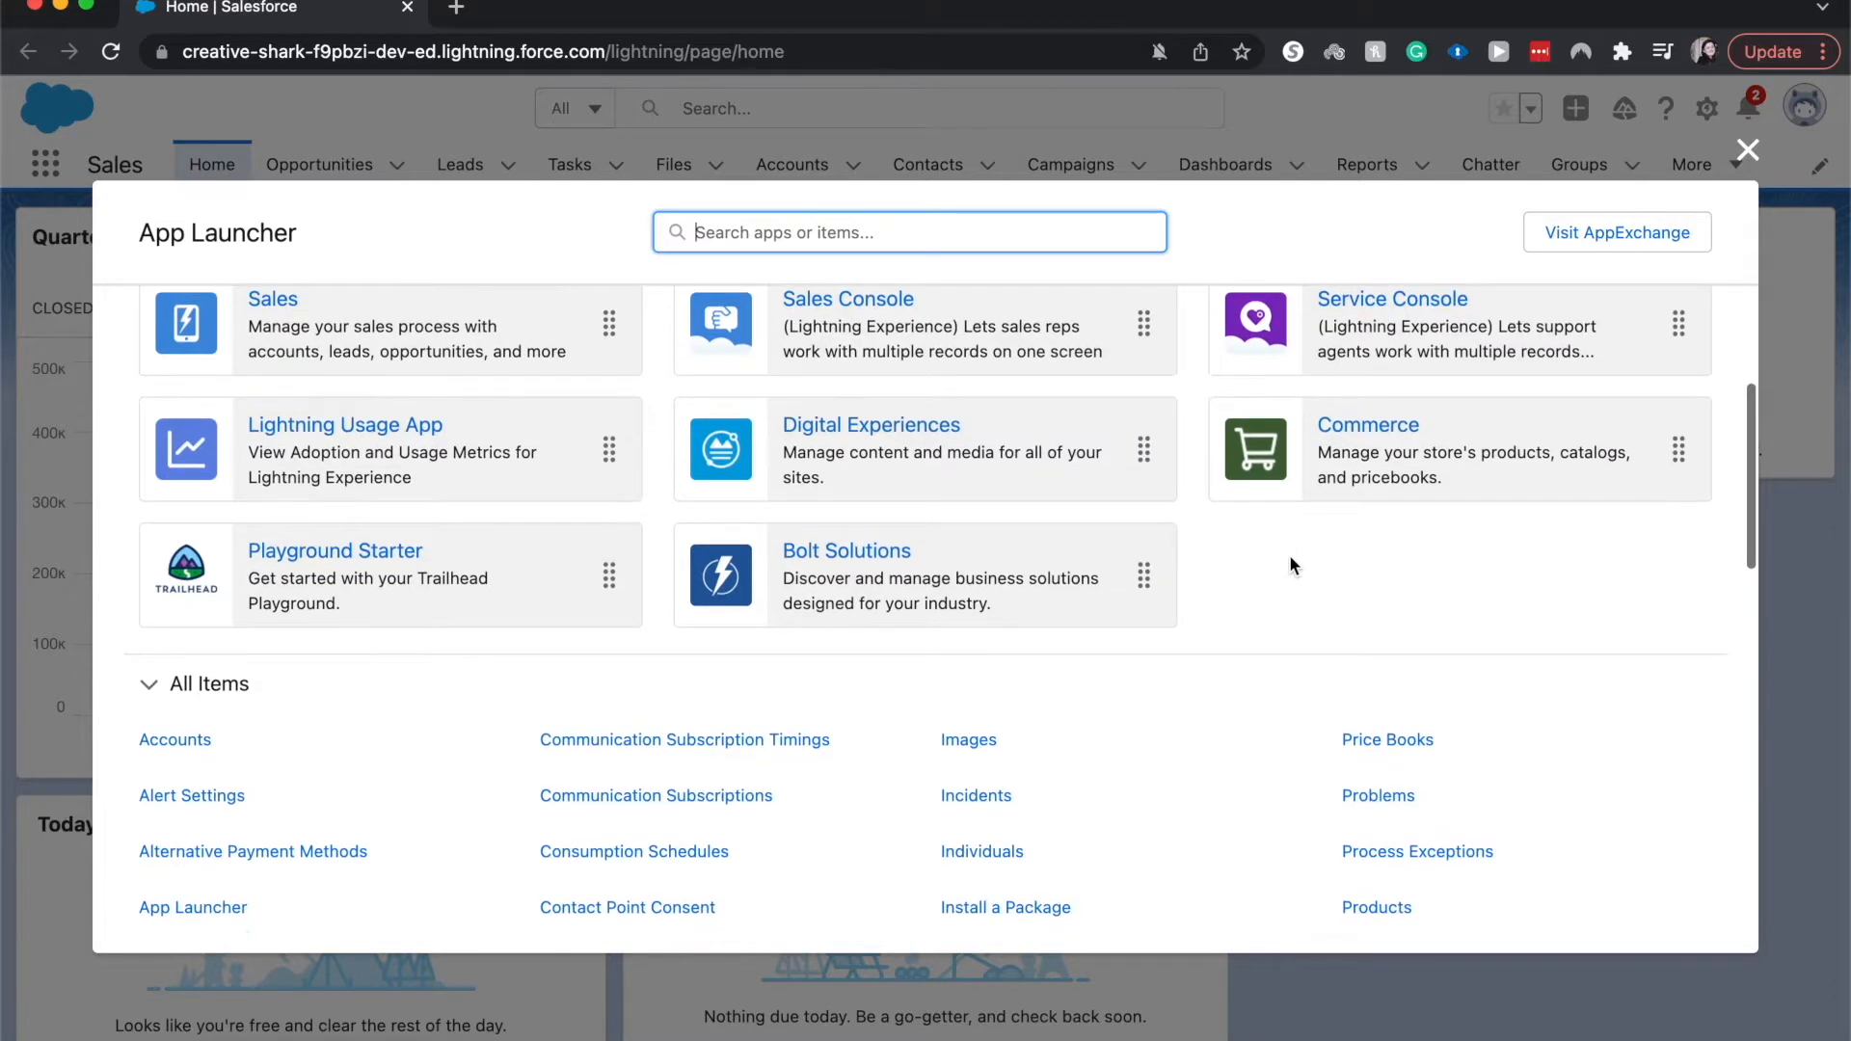
scroll(1290, 564, "down", 1)
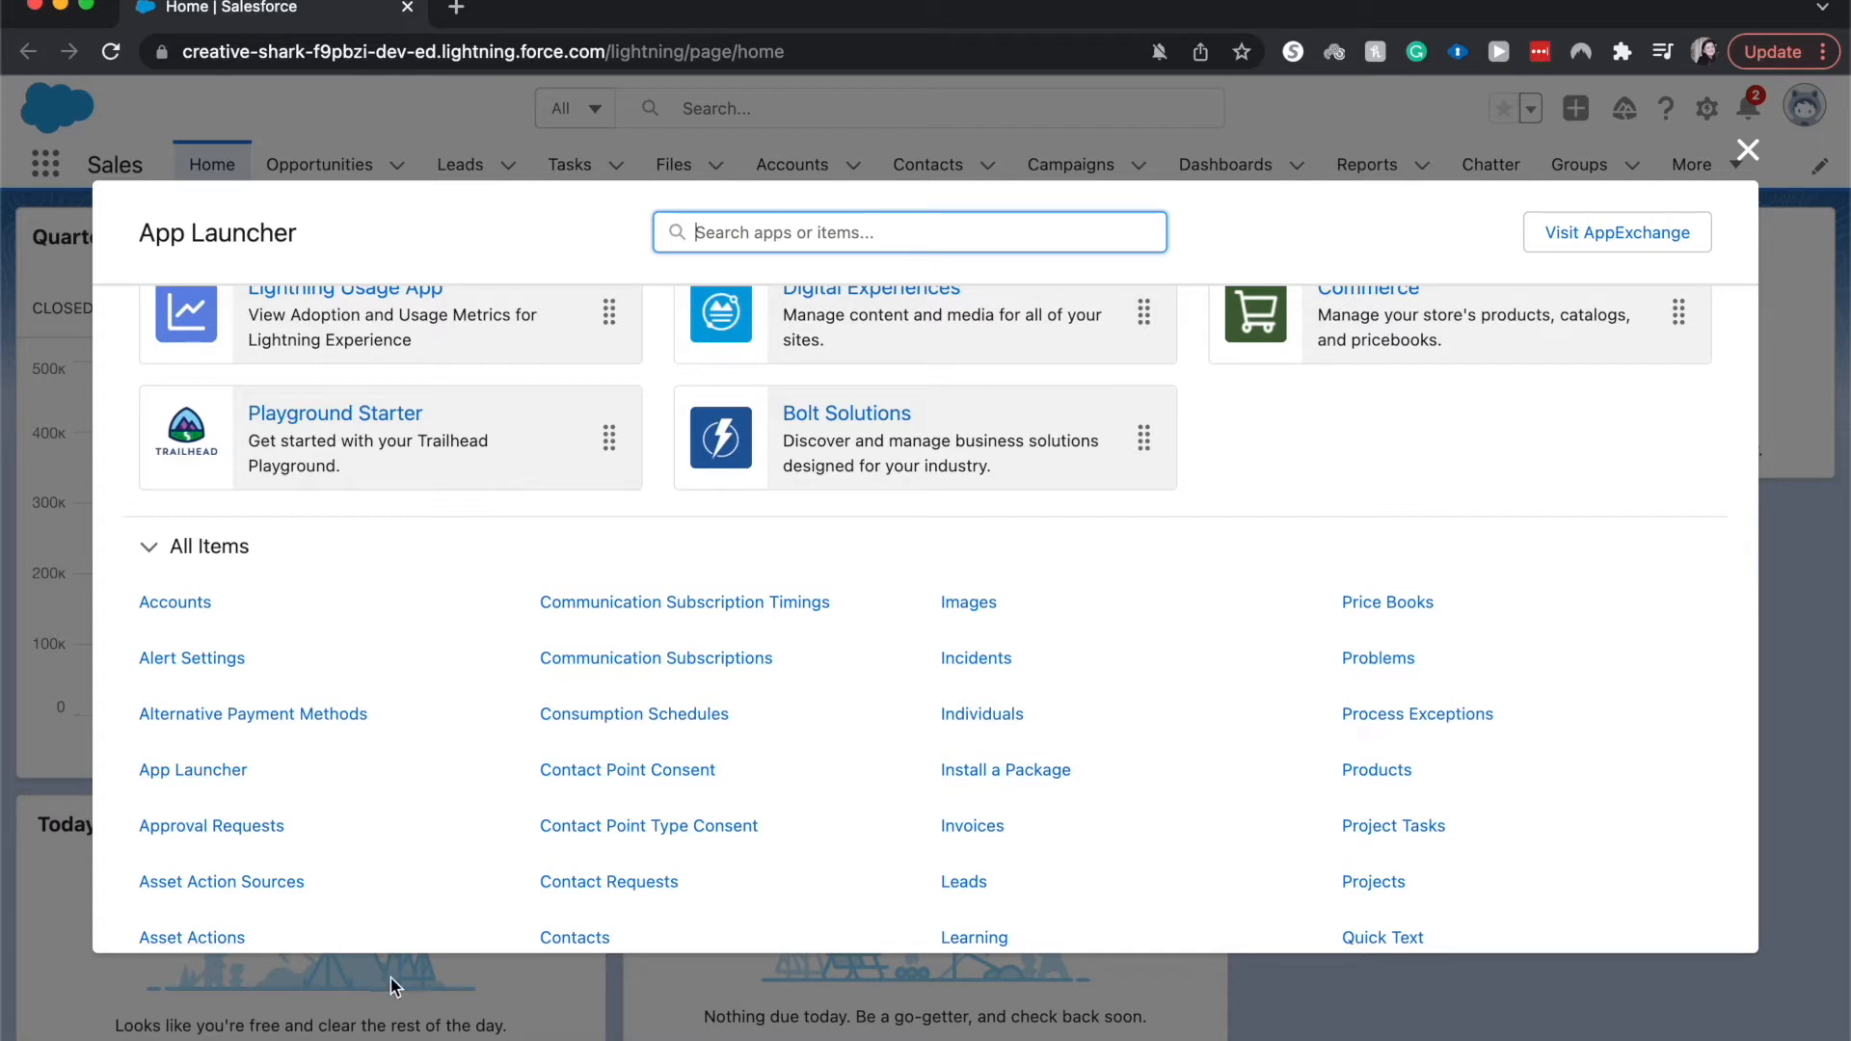
scroll(362, 808, "down", 2)
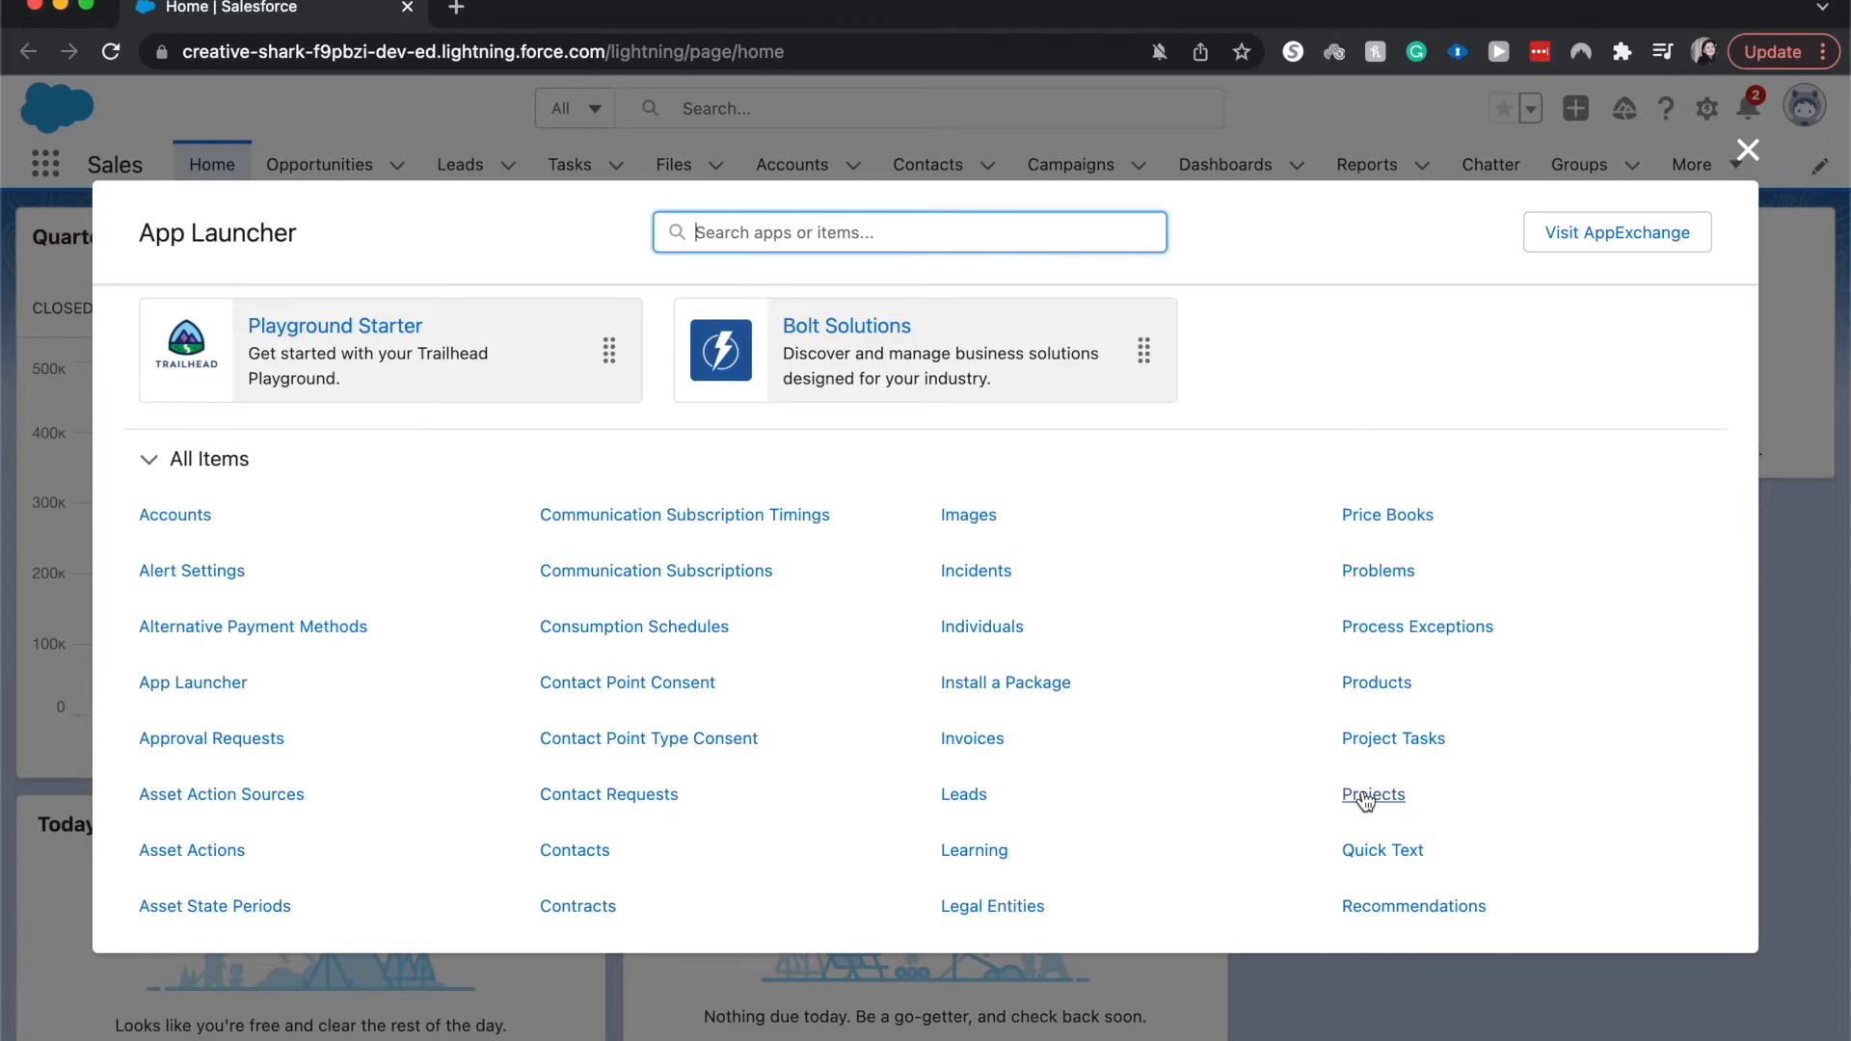
type("e")
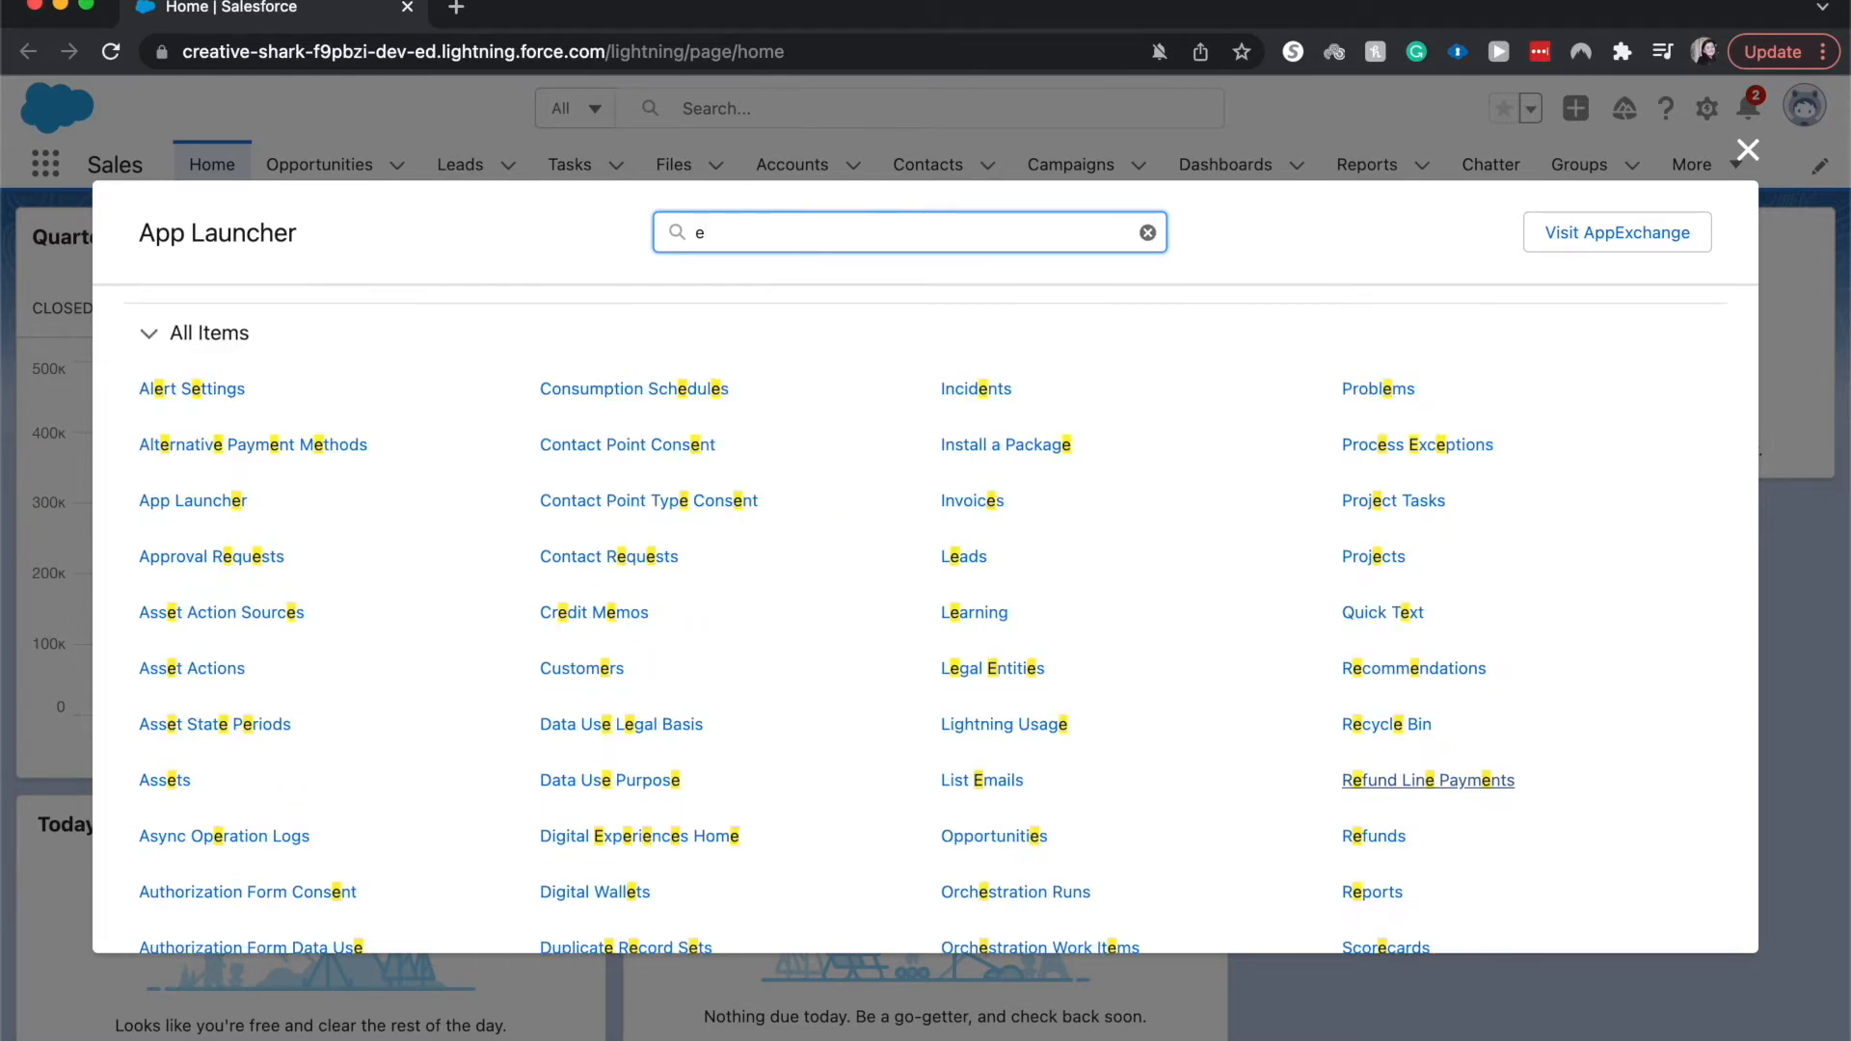
type("mployee")
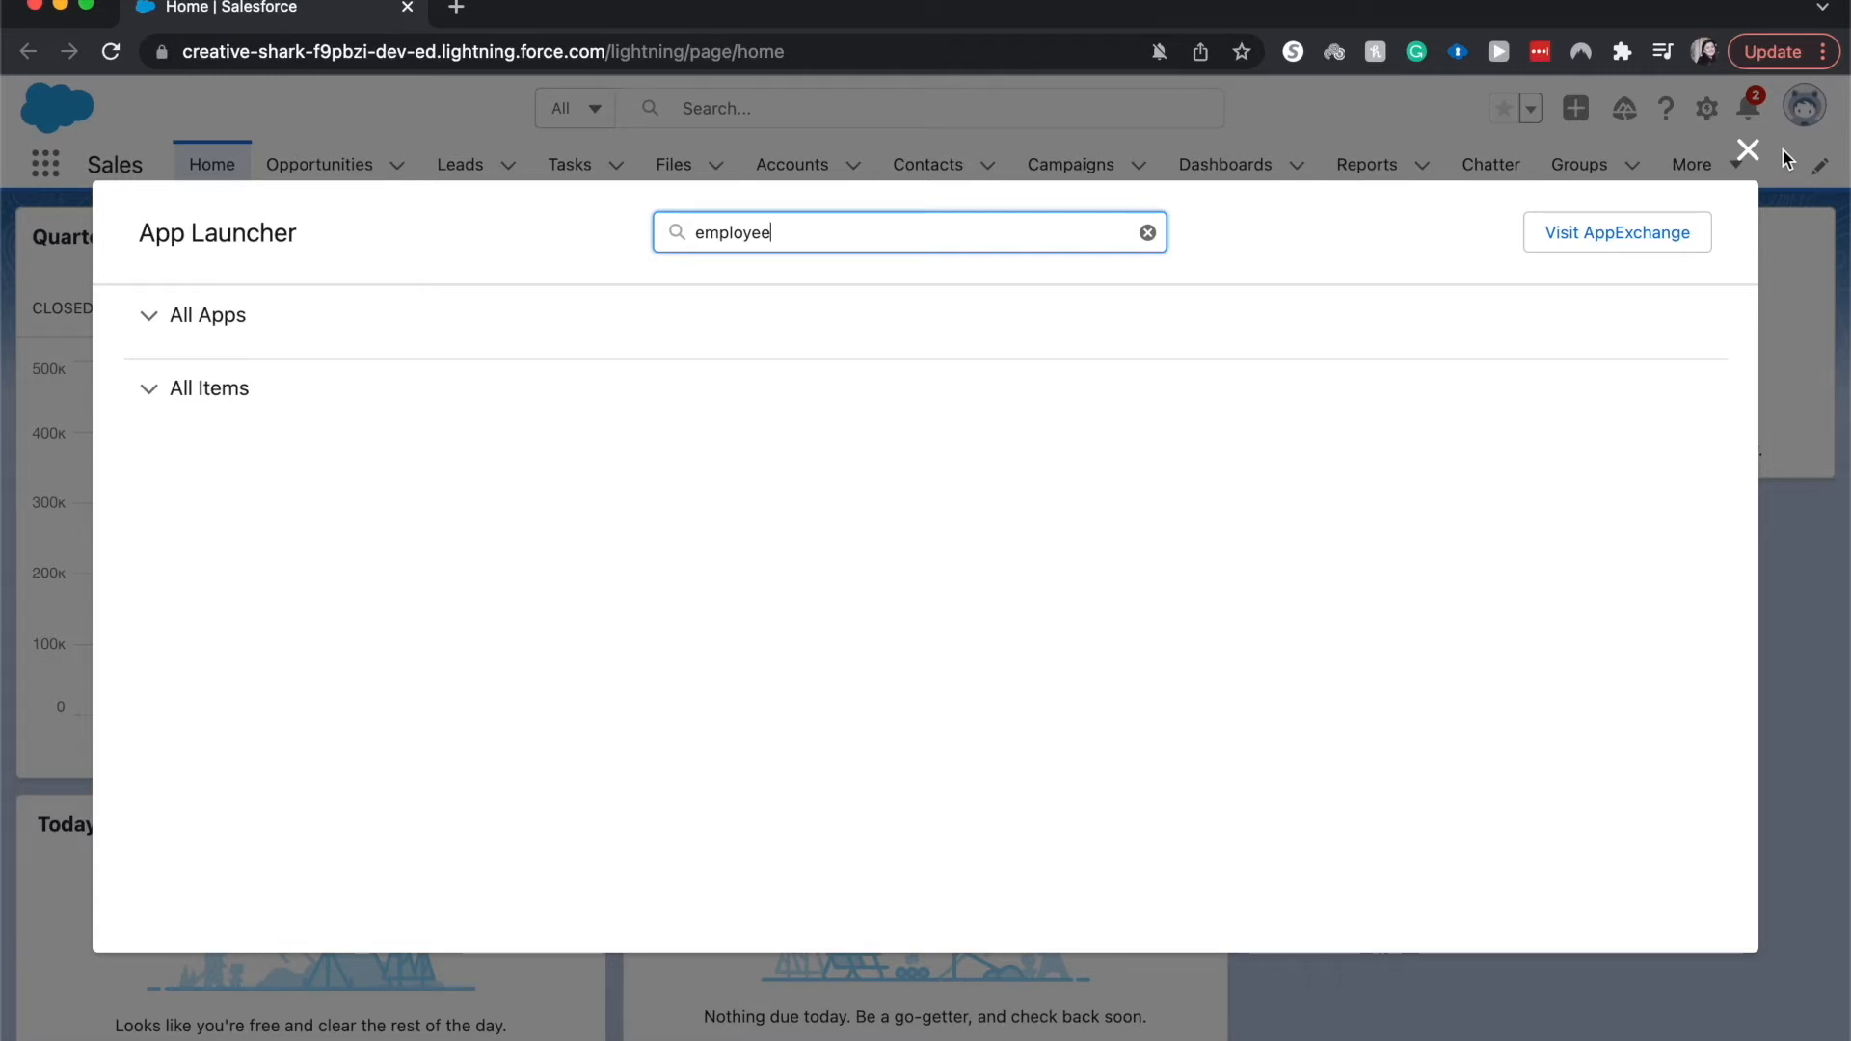
left_click(1747, 150)
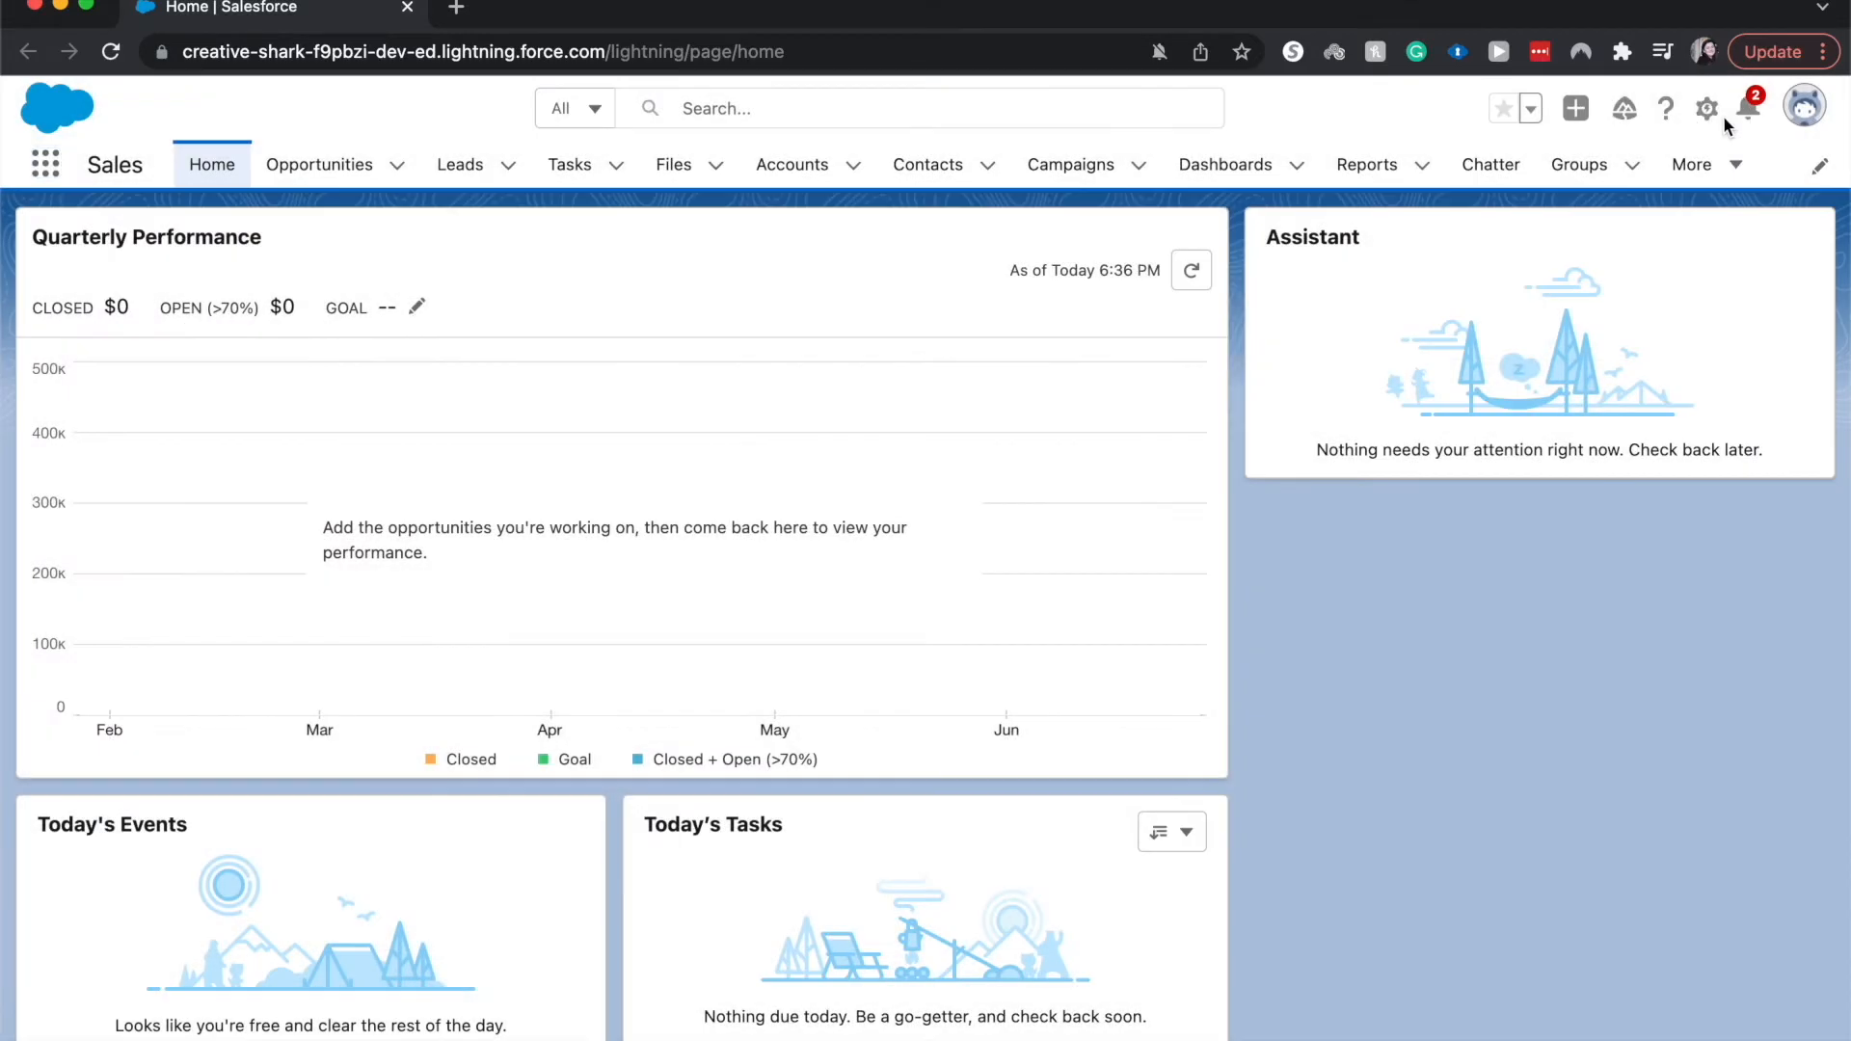
Step: Open Setup, find entries matching "app" and go to the App Manager
left_click(1708, 109)
left_click(1663, 183)
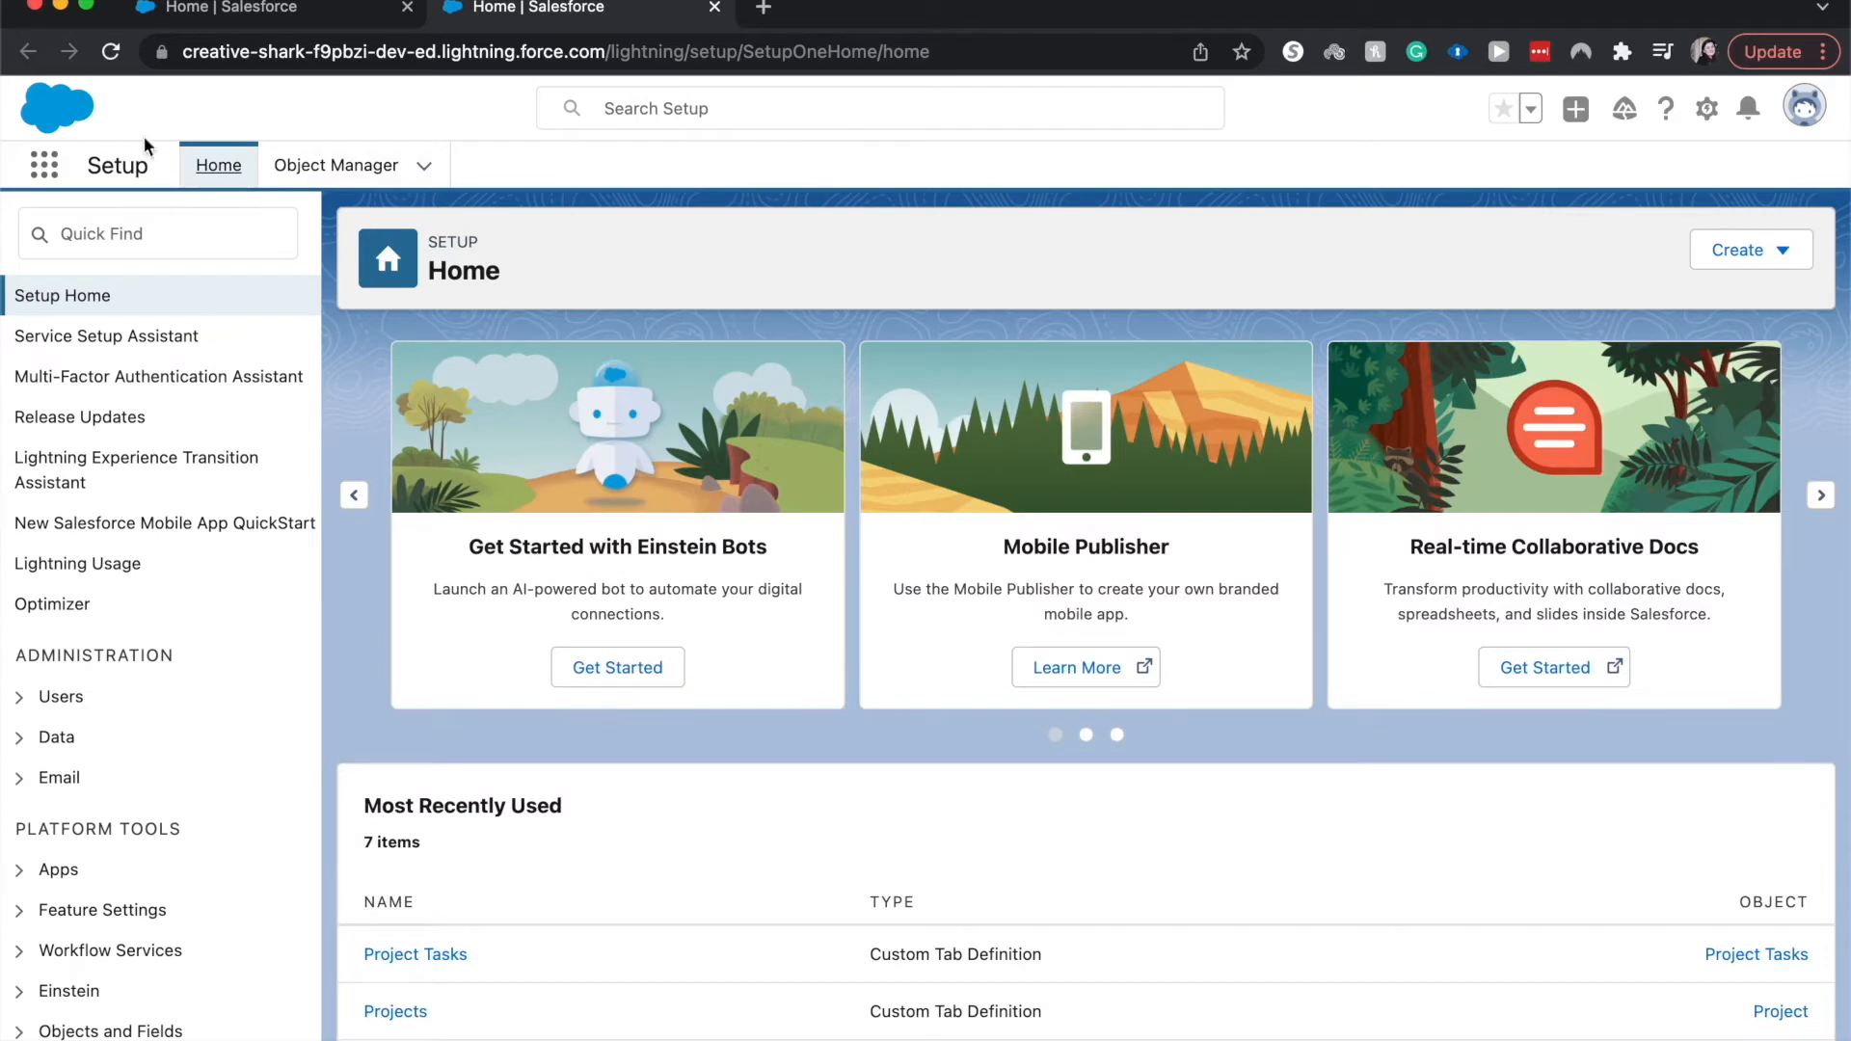
left_click(97, 239)
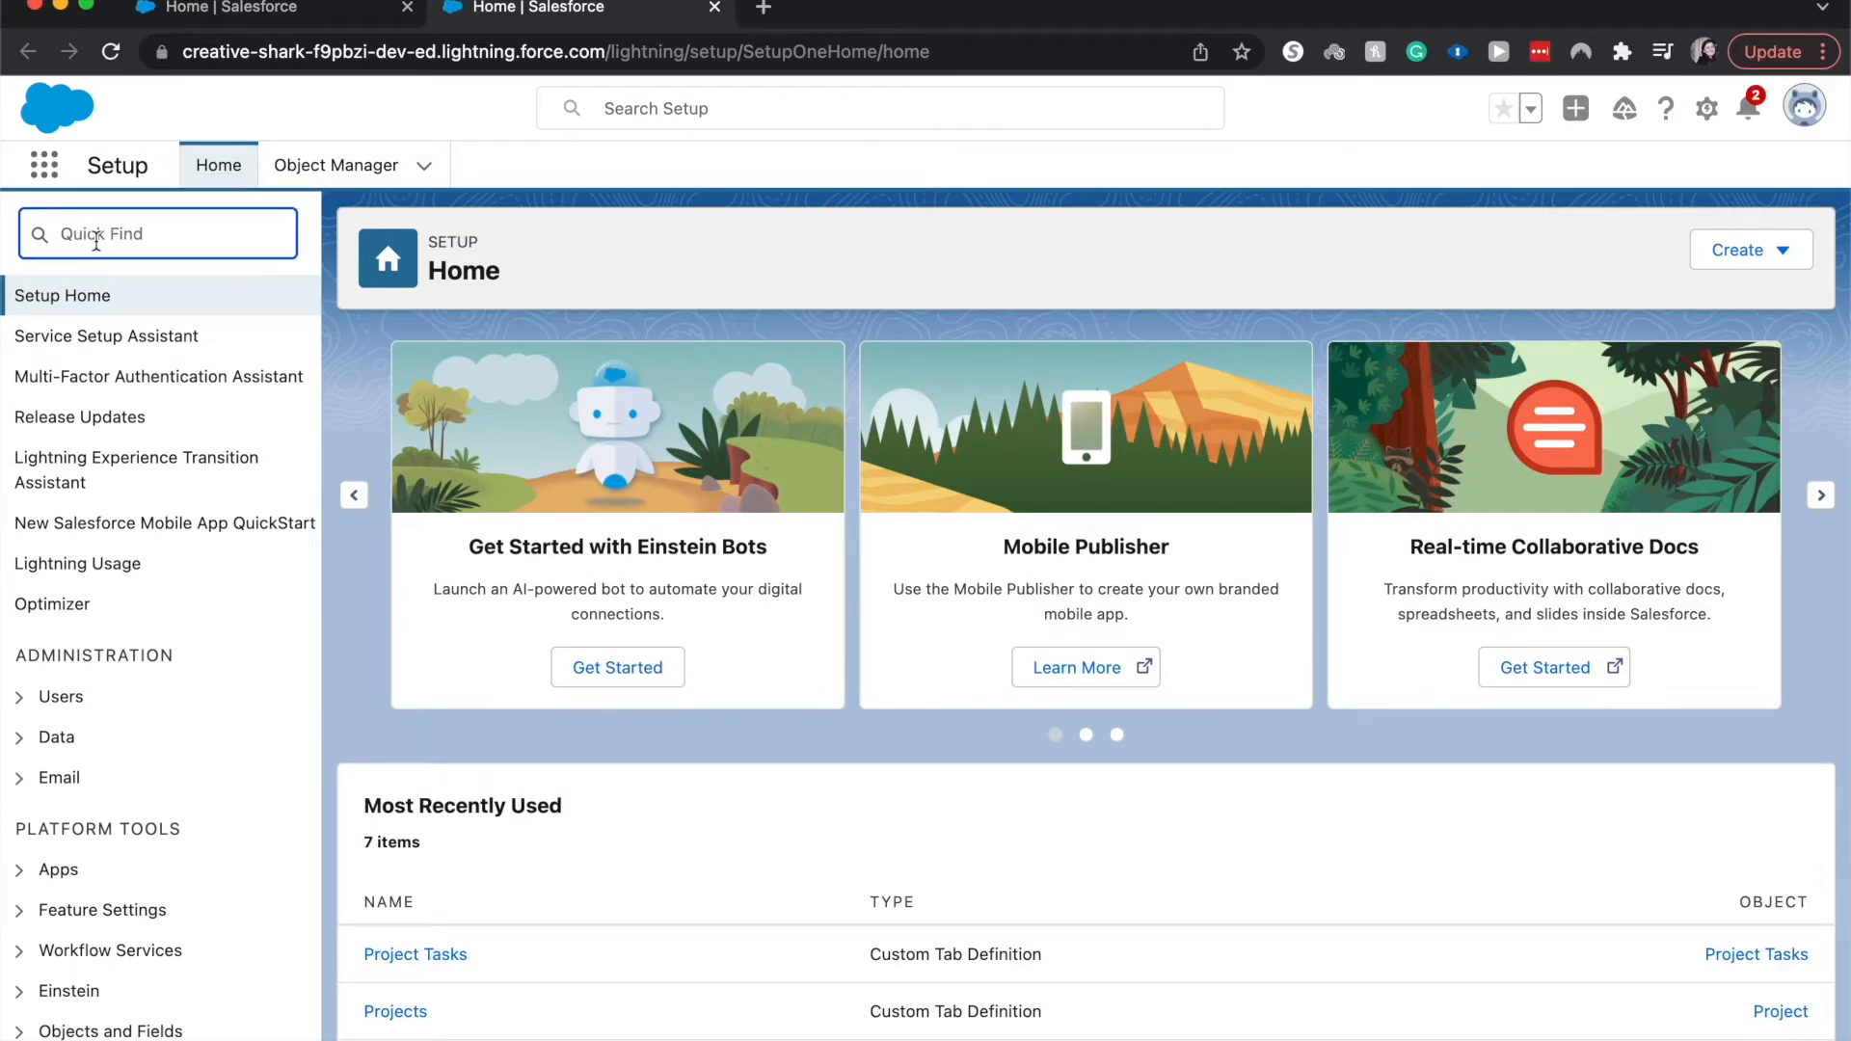
type("app")
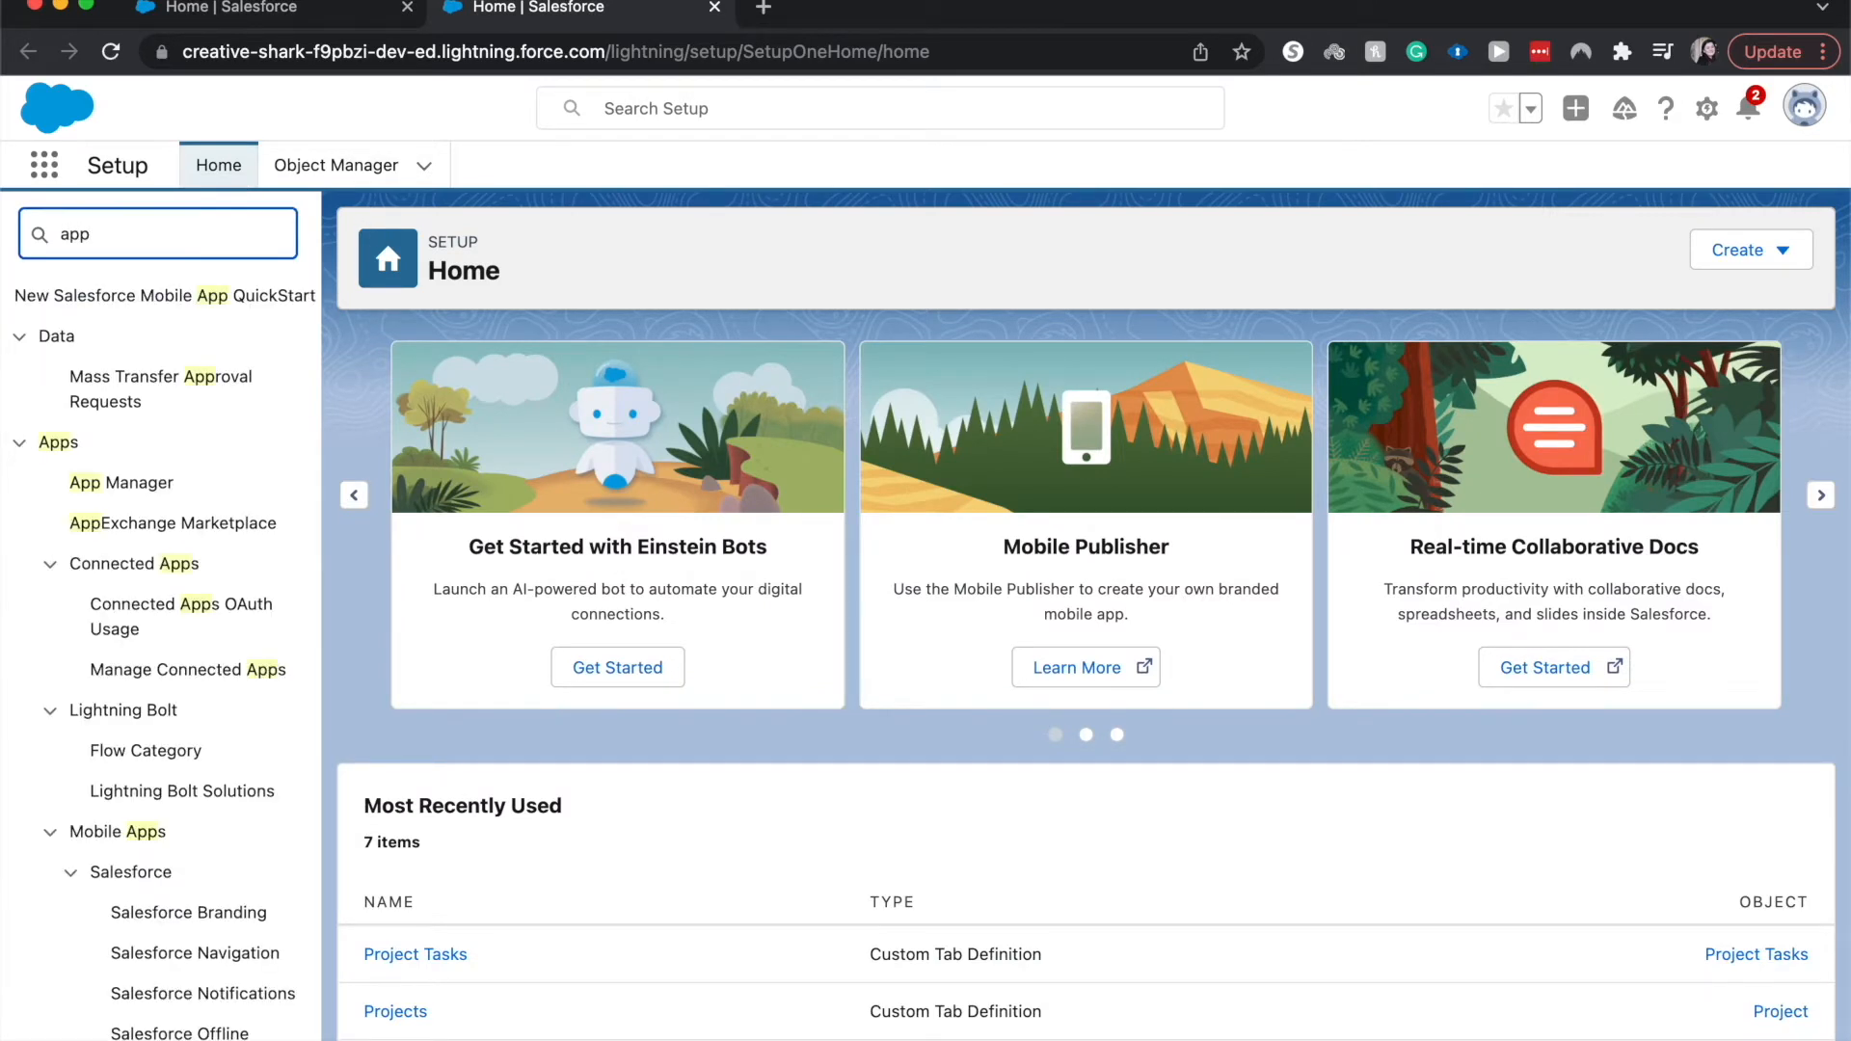
left_click(87, 484)
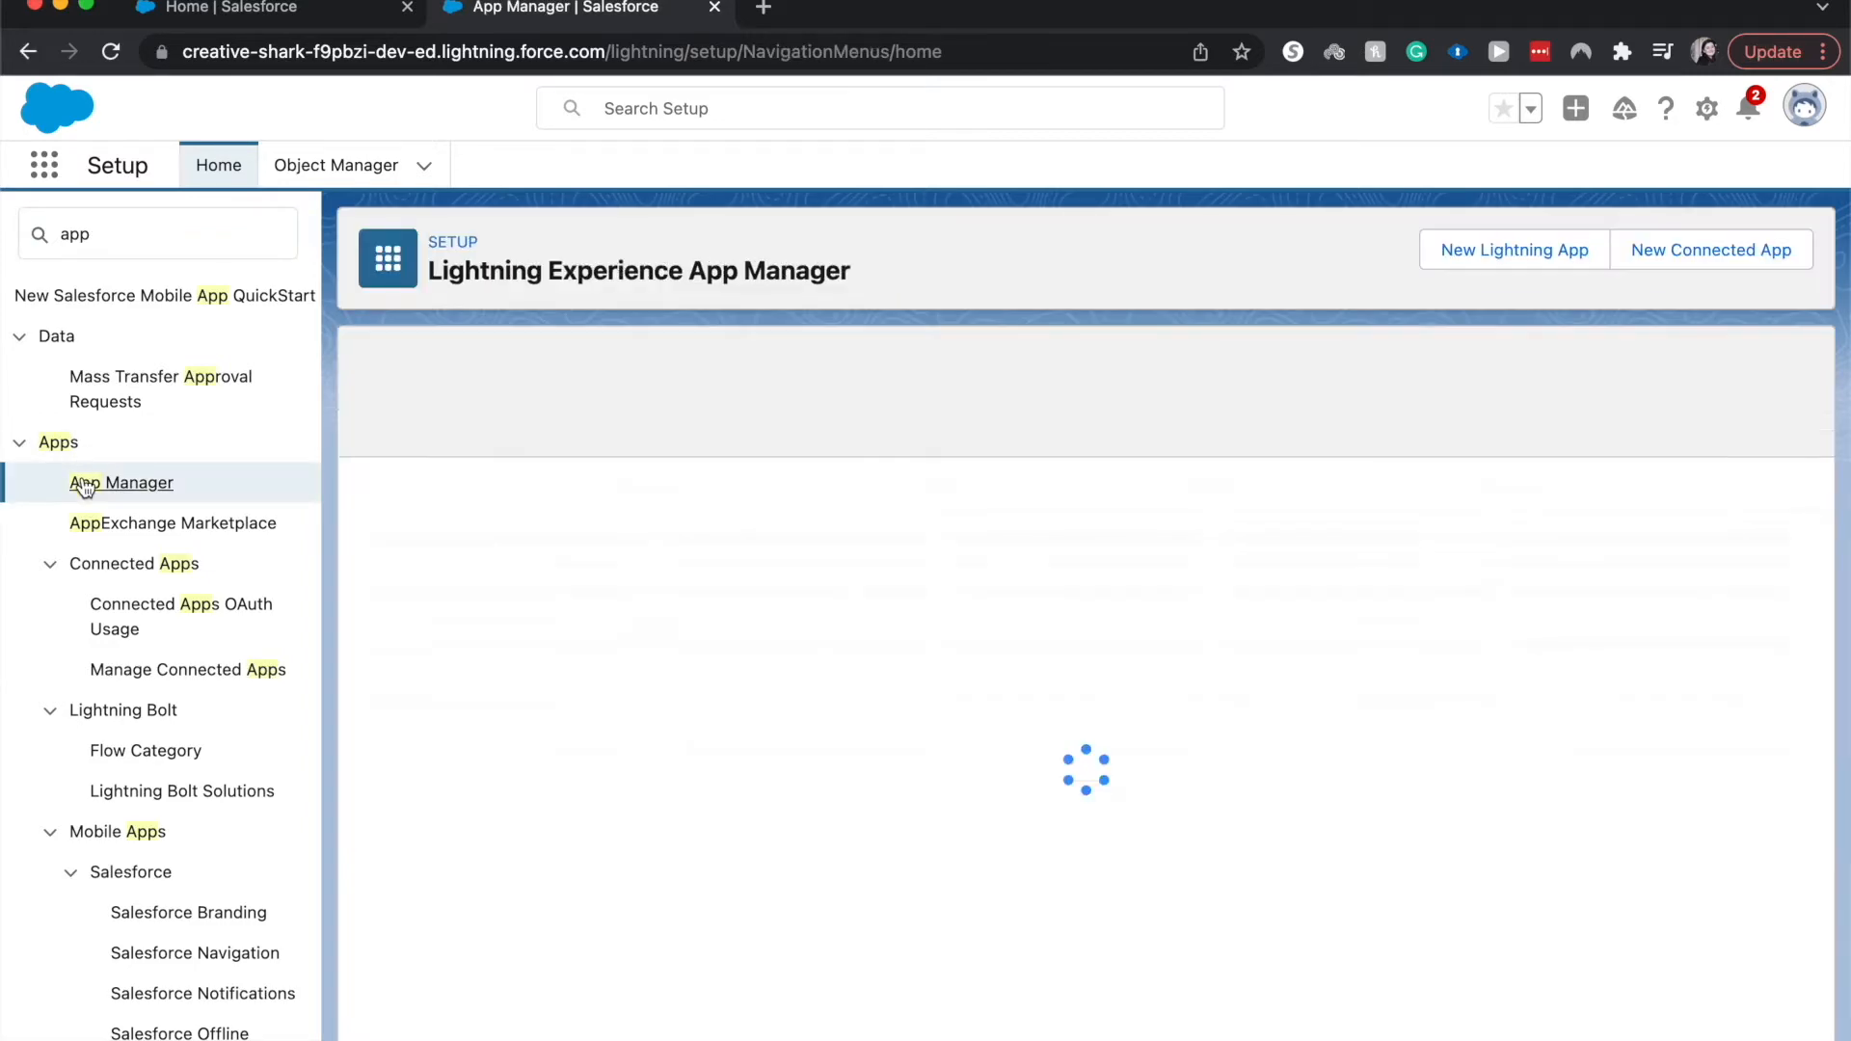
Step: Start a new Lightning app and name it "Project Managment", leaving the description empty
left_click(1495, 253)
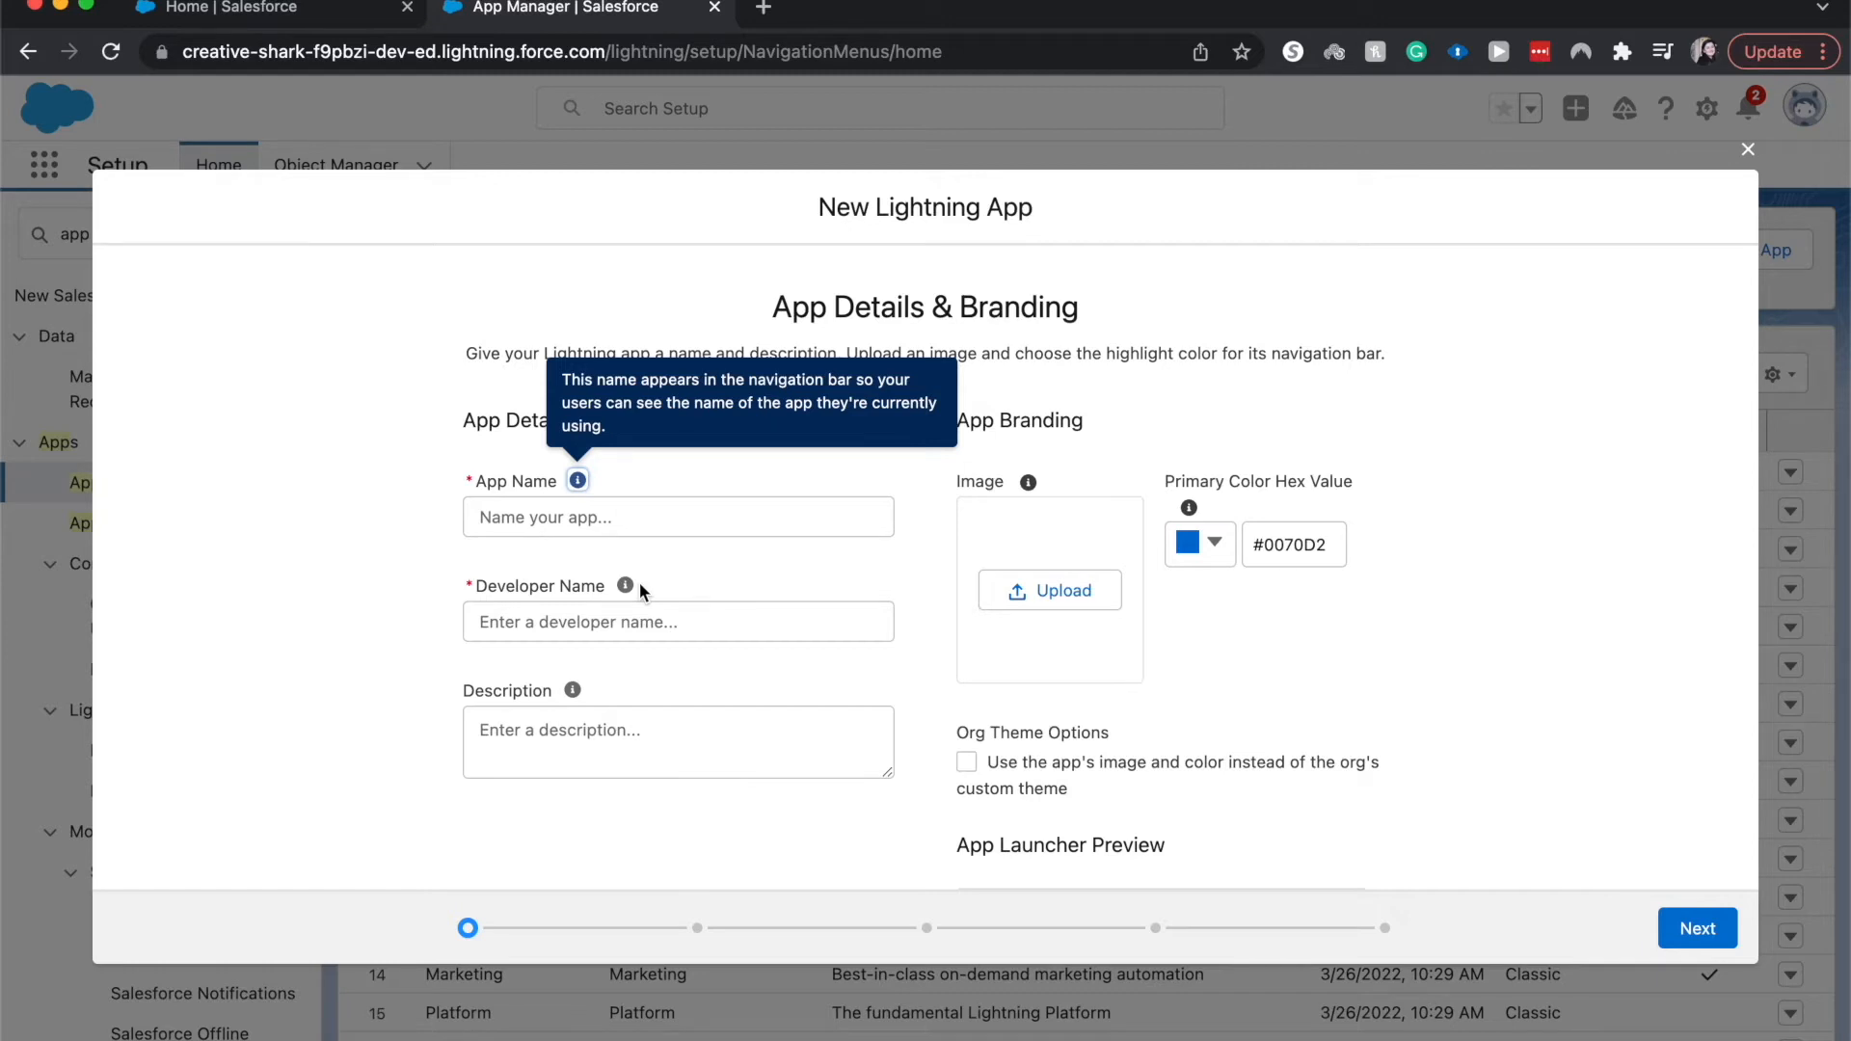
left_click(672, 529)
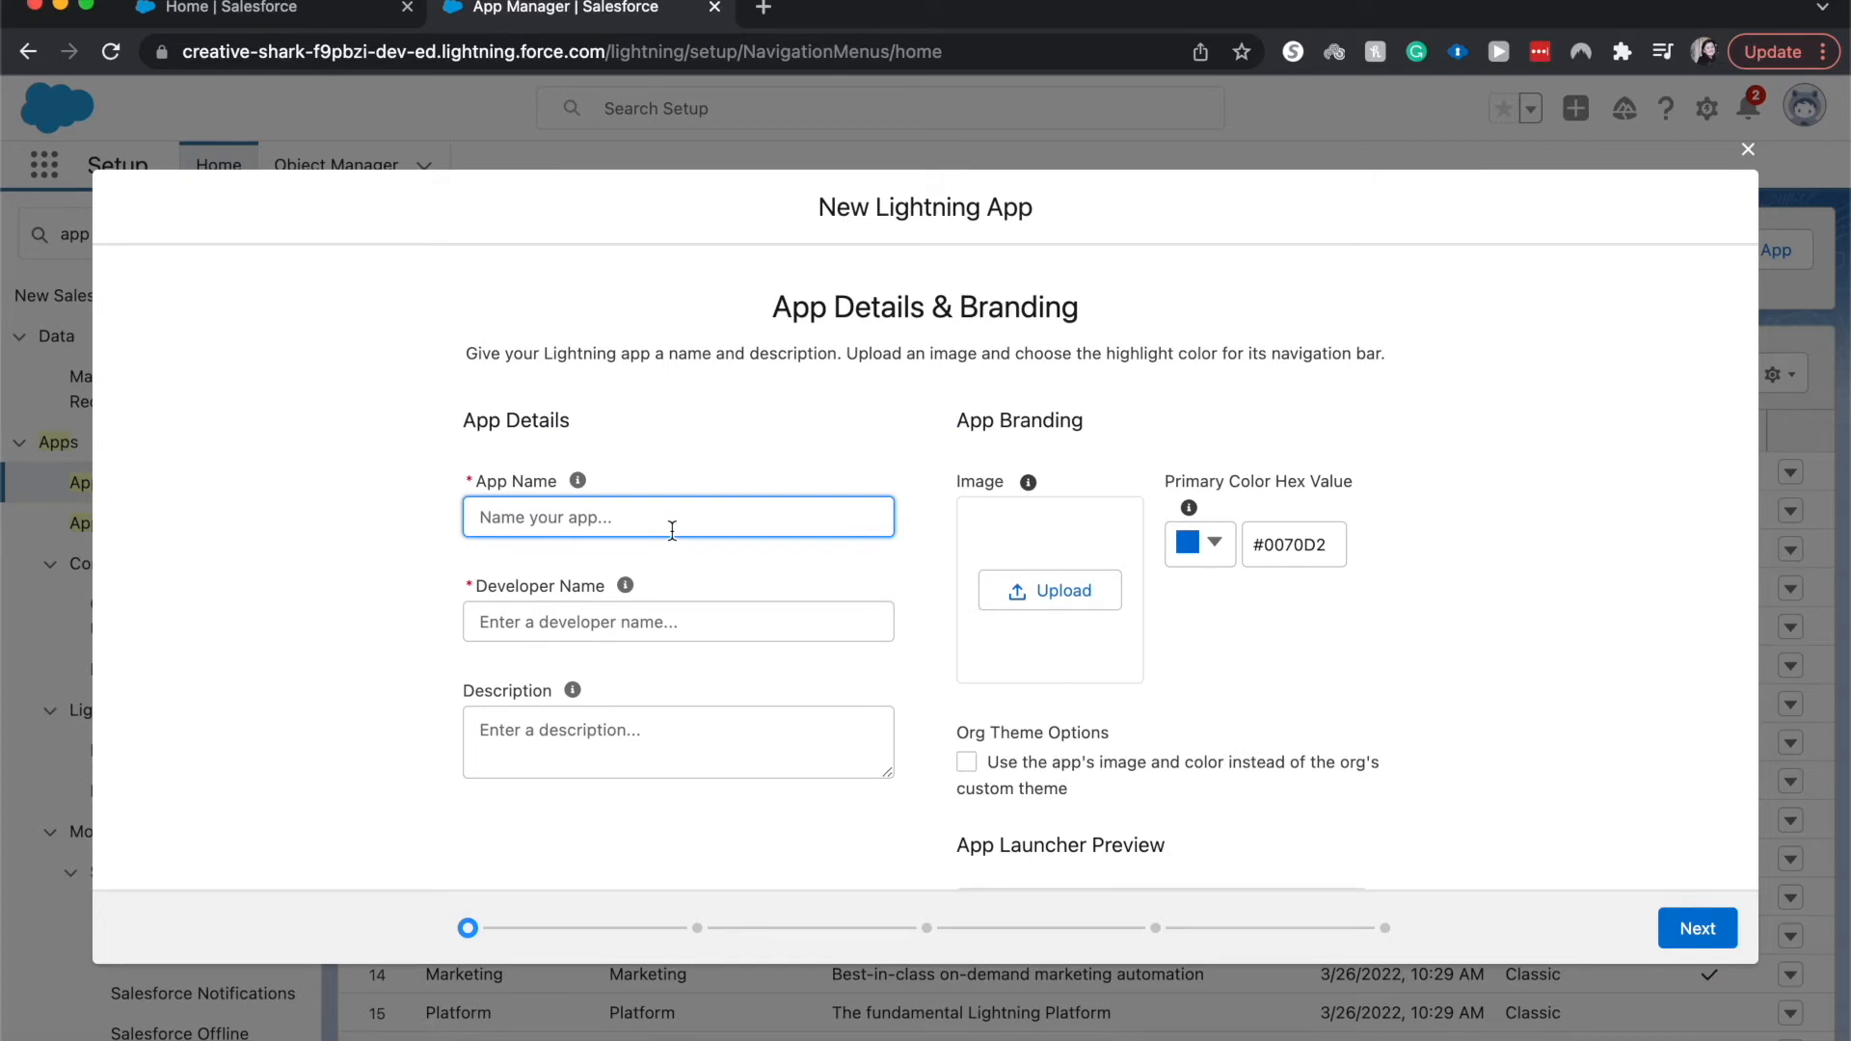
type("Project Managment")
left_click(710, 594)
left_click(713, 725)
Step: Set the app's primary color to black (#000000) and continue to the app options
scroll(713, 726, "down", 1)
scroll(714, 726, "down", 1)
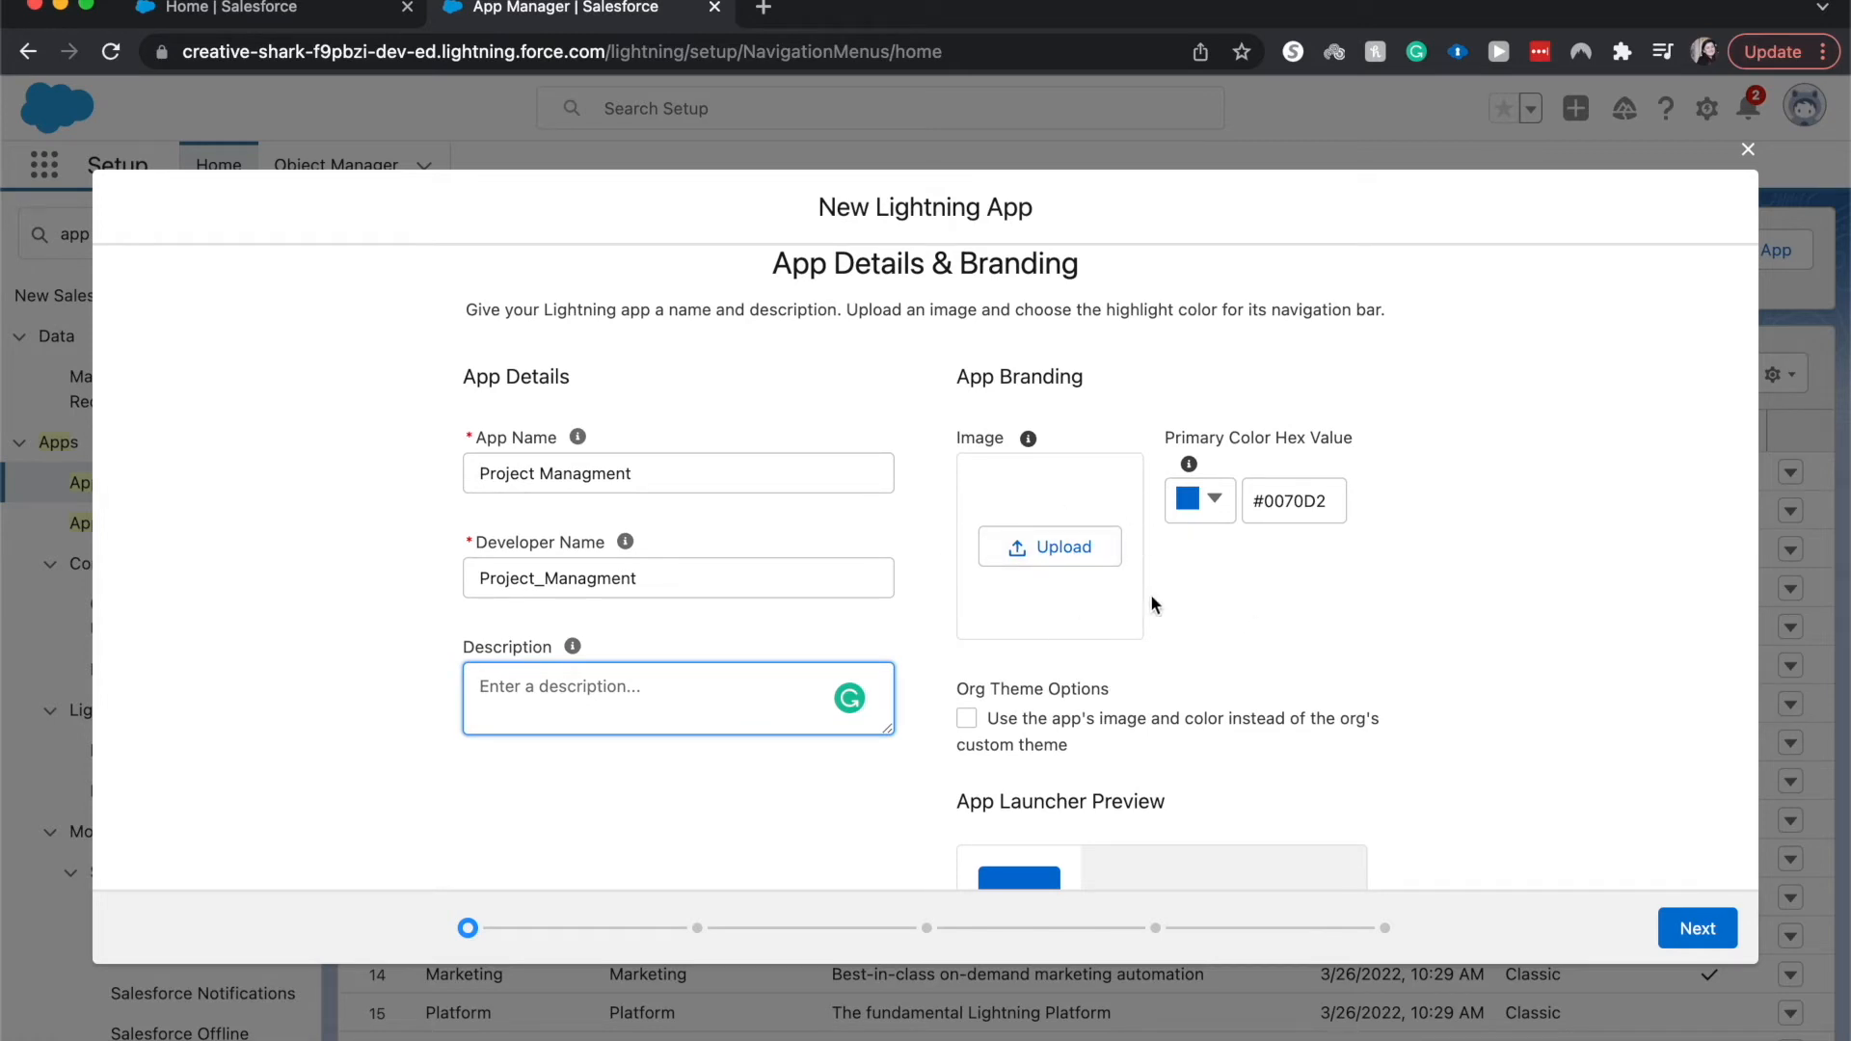
left_click(1226, 515)
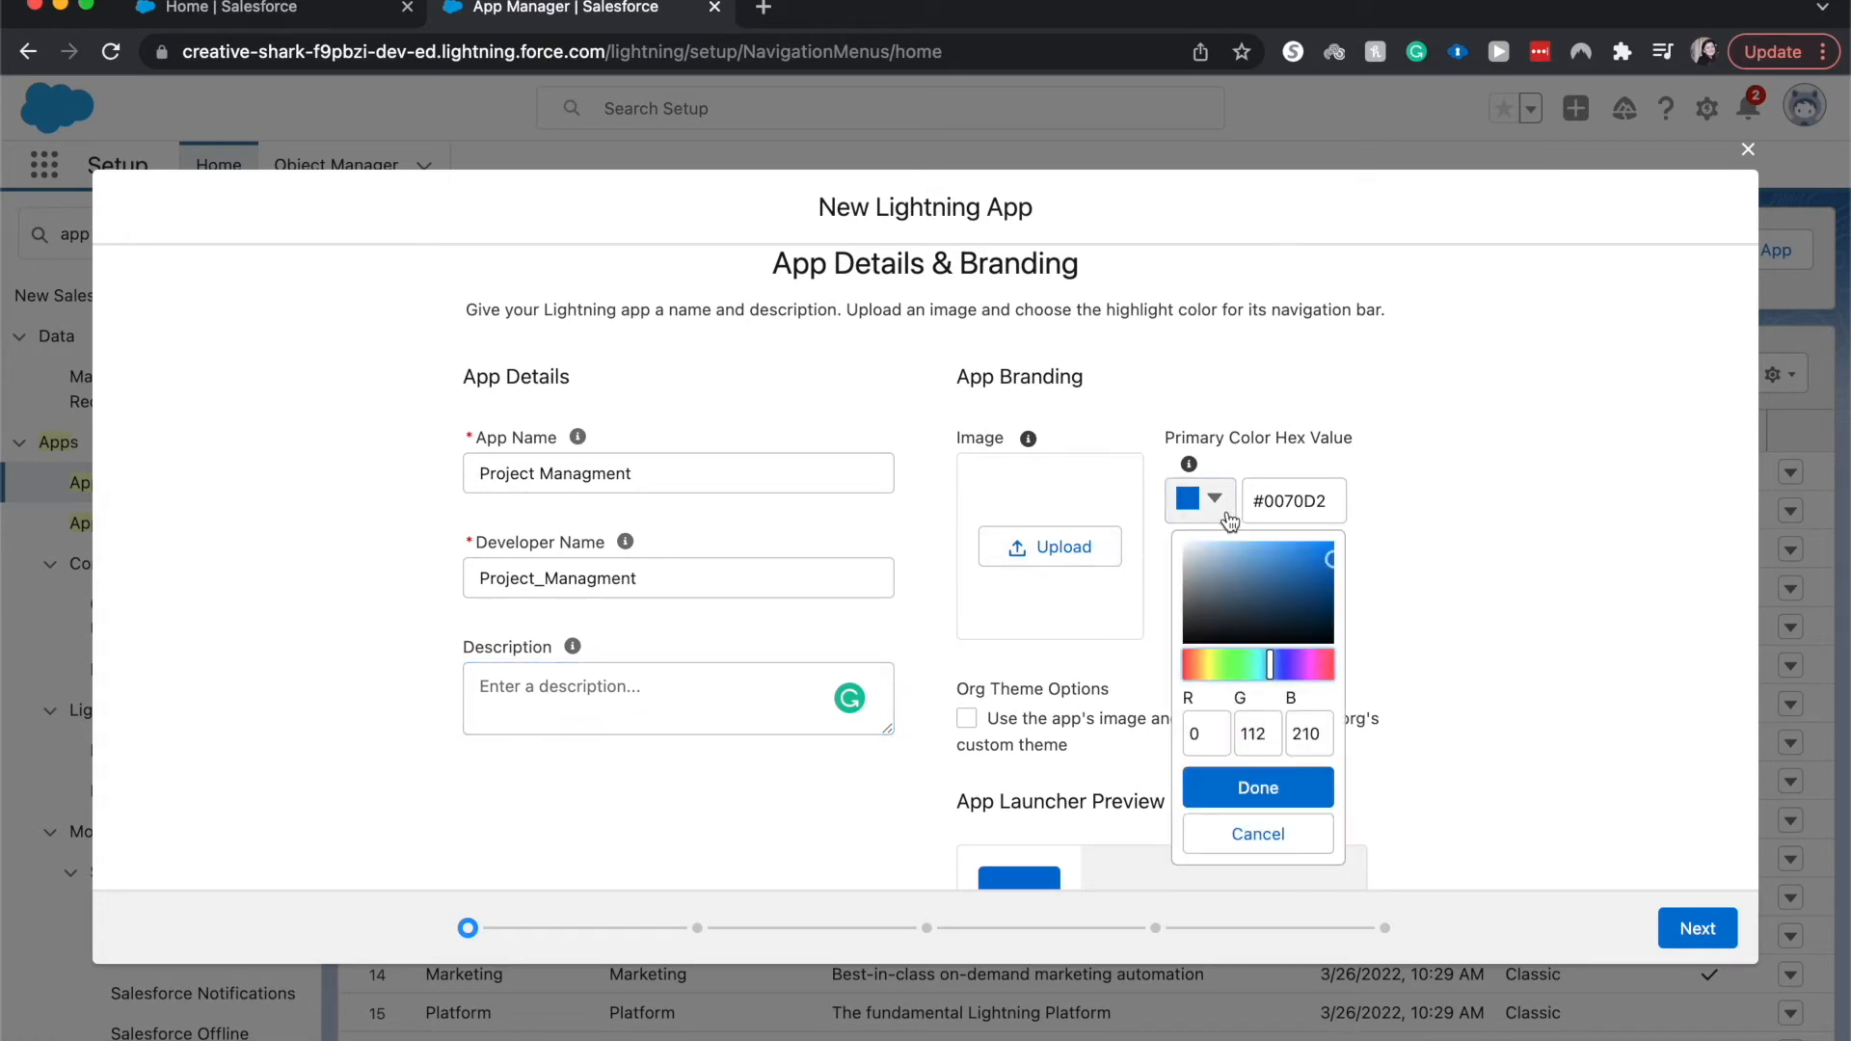
left_click(1235, 665)
left_click(1258, 788)
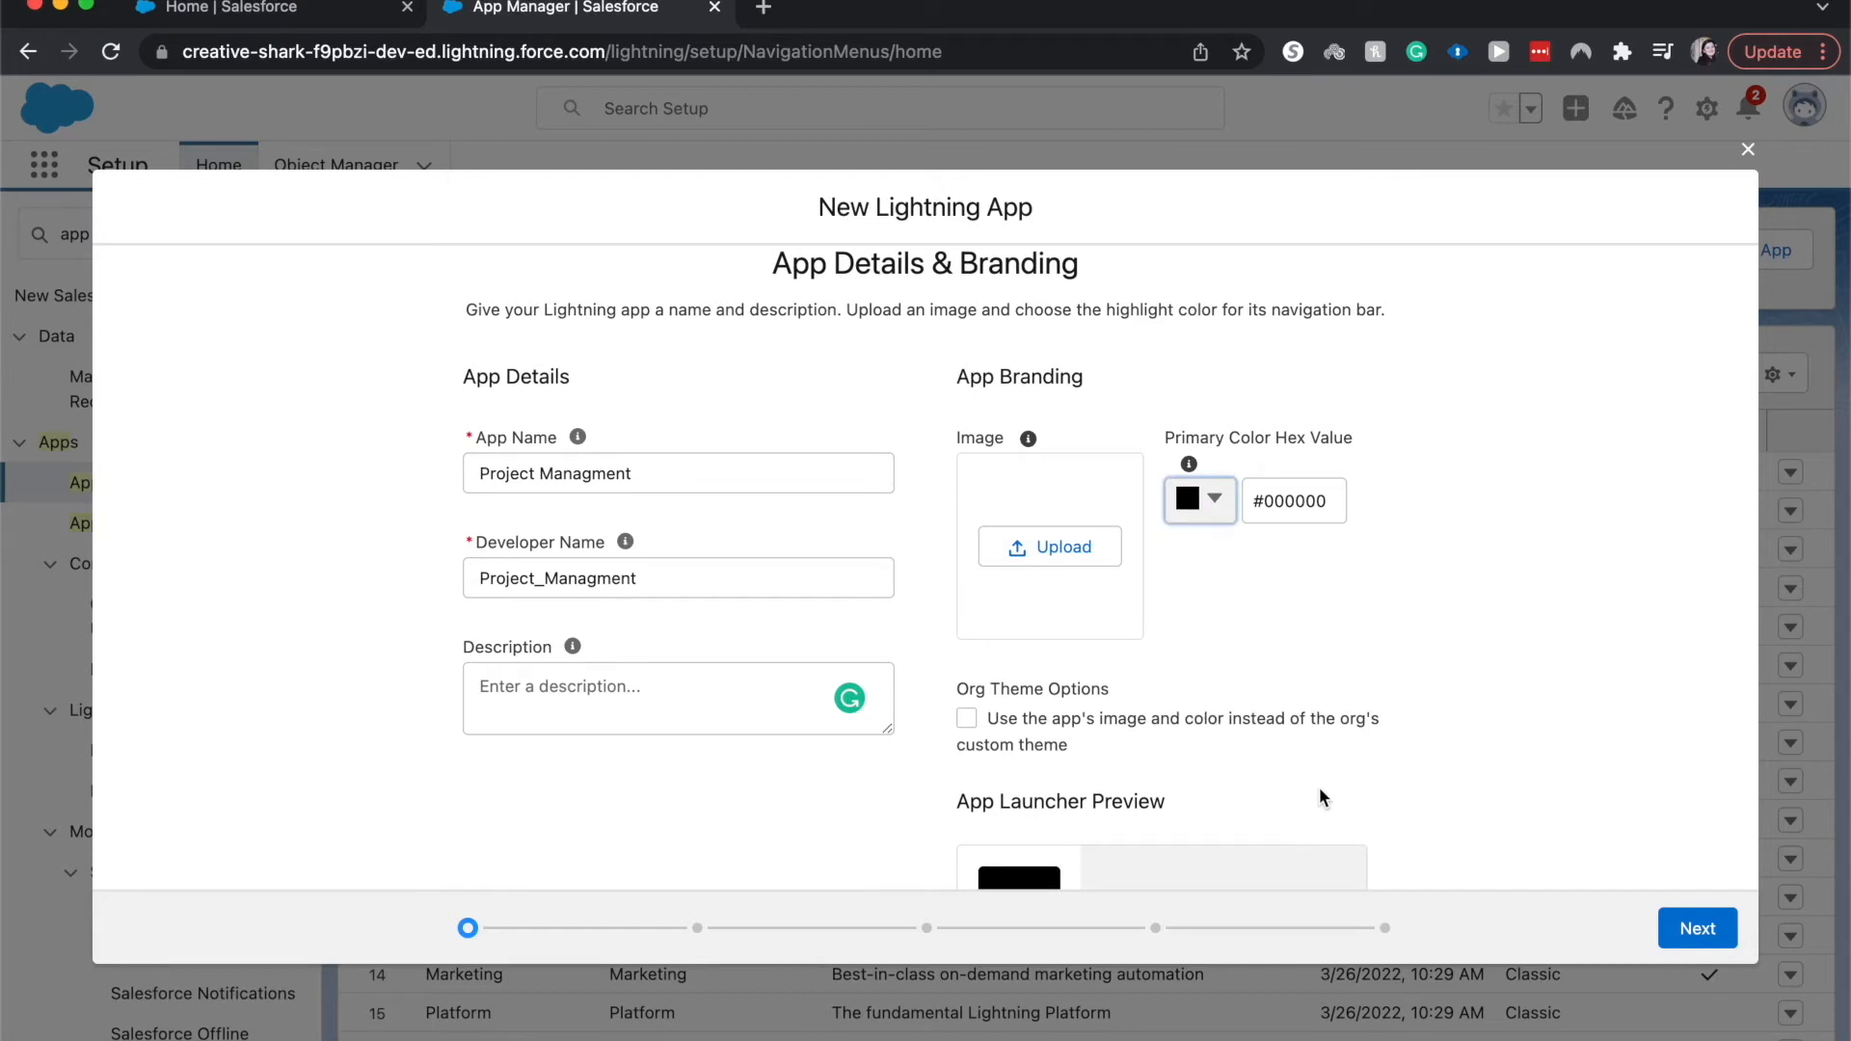
scroll(1321, 797, "down", 2)
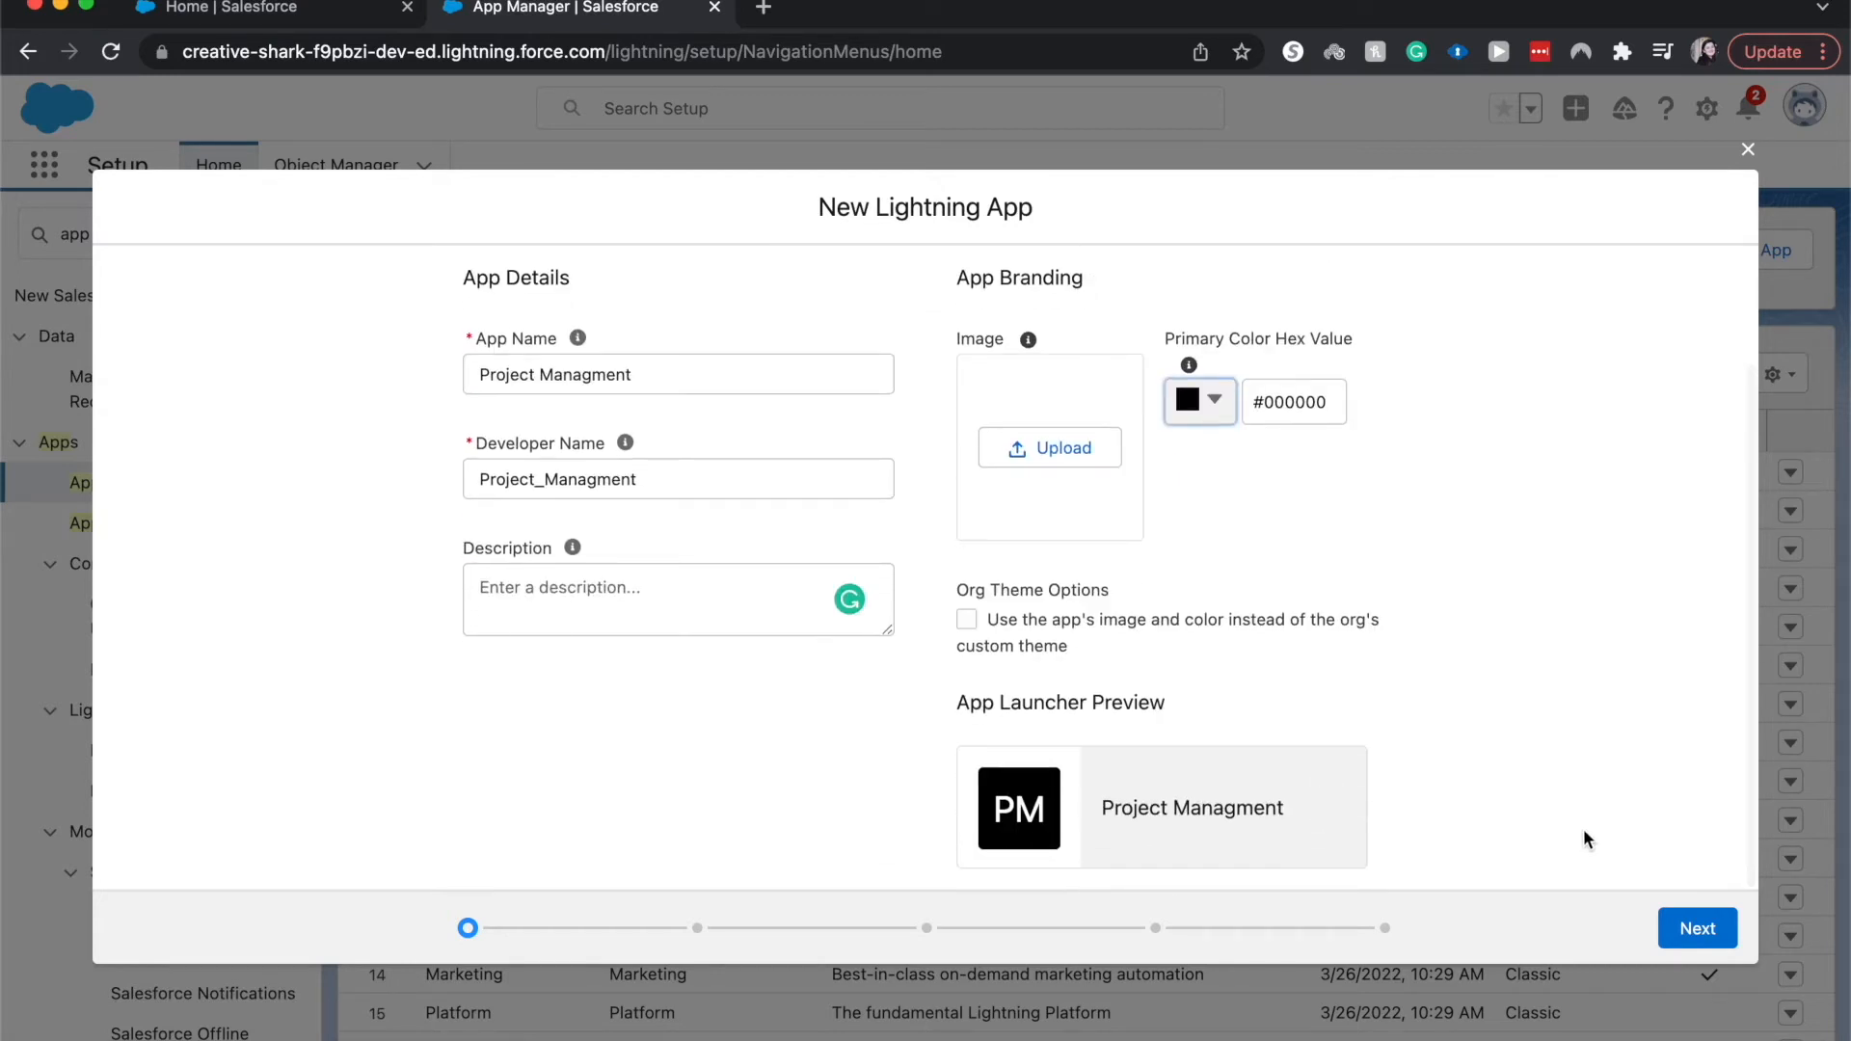
left_click(1723, 935)
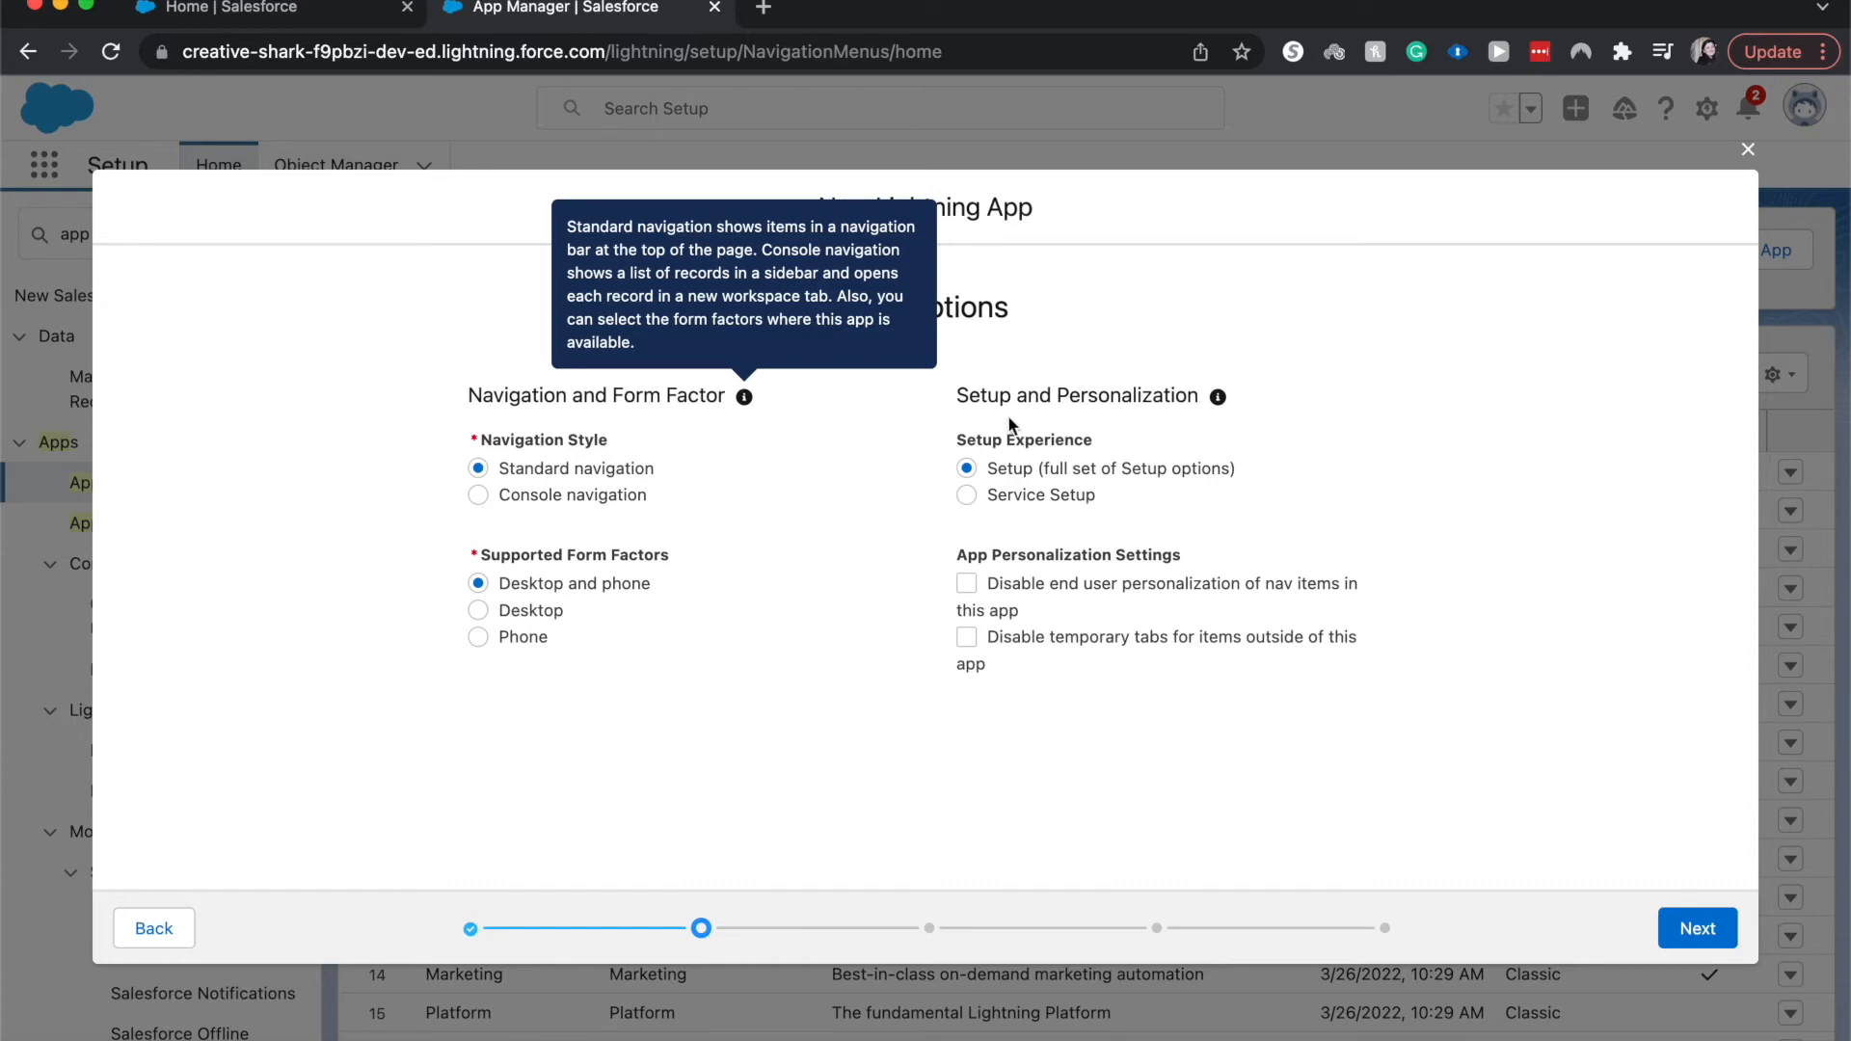
Step: Keep the default app options, with standard navigation for desktop and phone and full Setup, and continue to the utility items
left_click(940, 511)
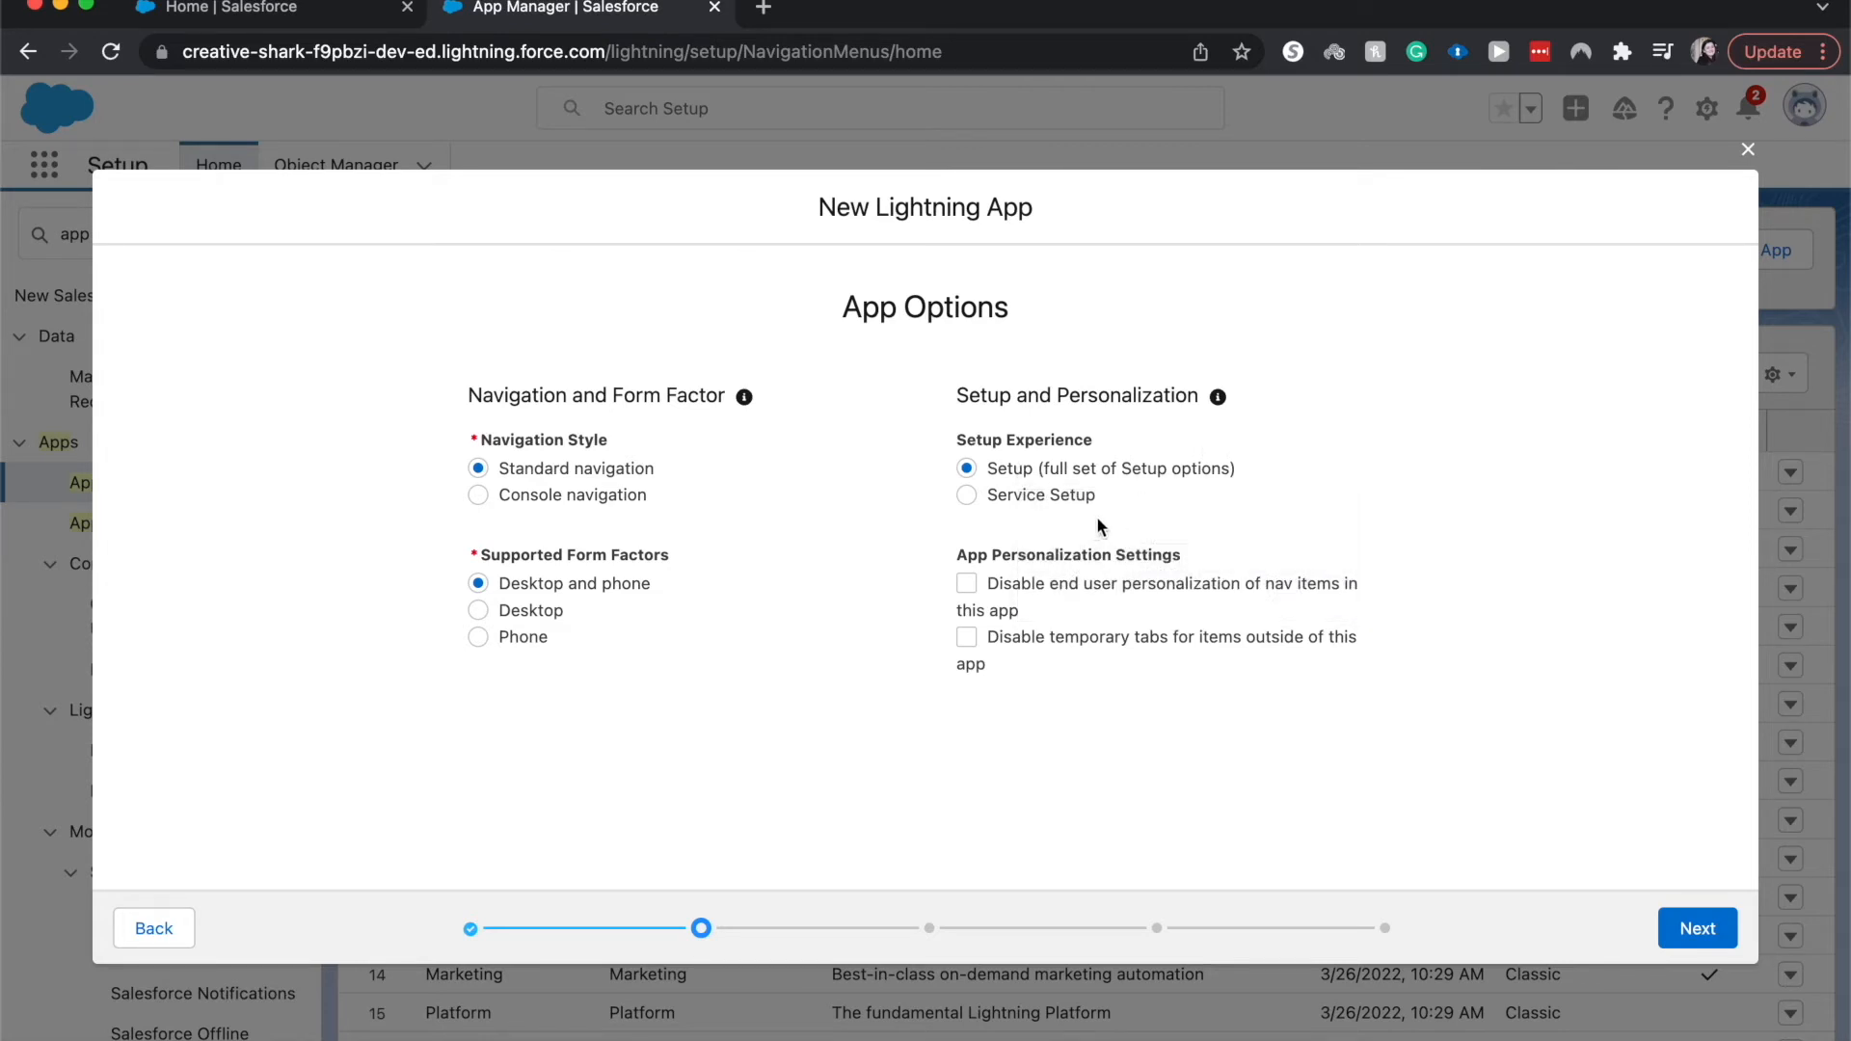
mouse_move(1123, 501)
left_click(1178, 593)
left_click(1702, 929)
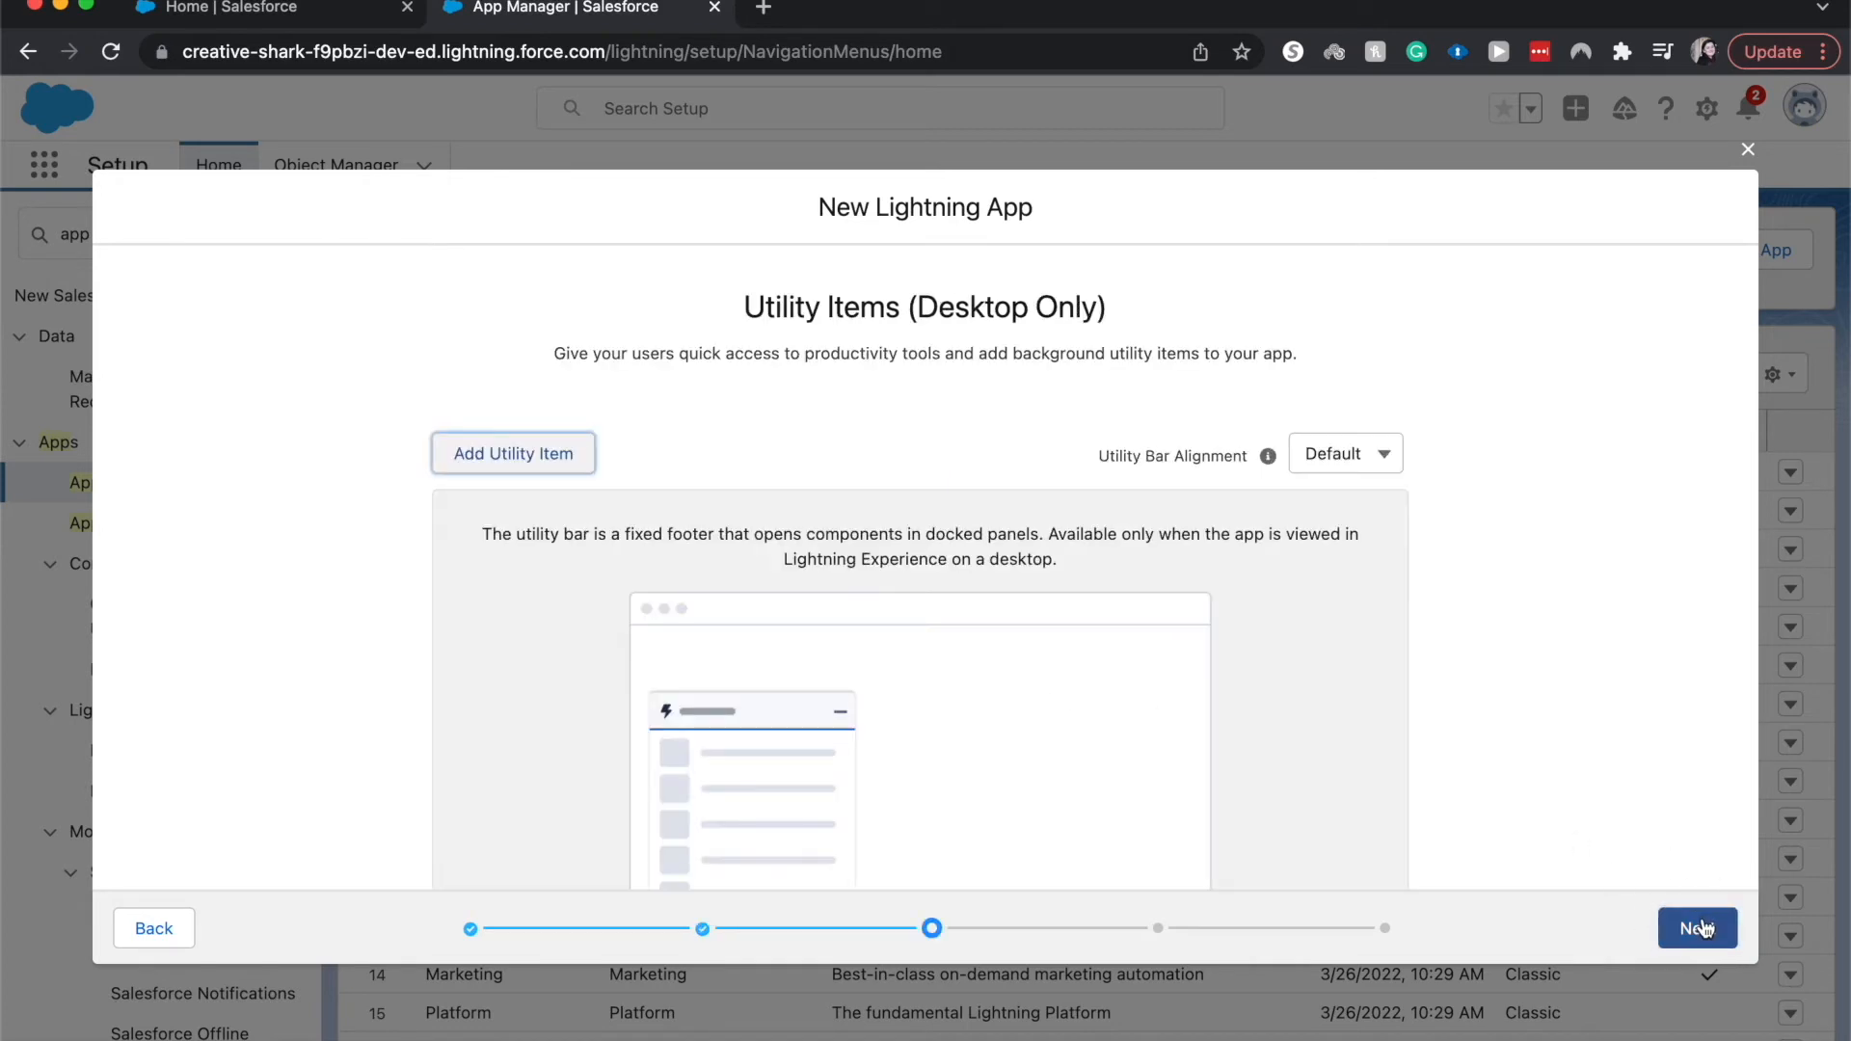
Step: Add Notes as a utility item with its default properties and continue to the navigation items
scroll(1246, 692, "down", 3)
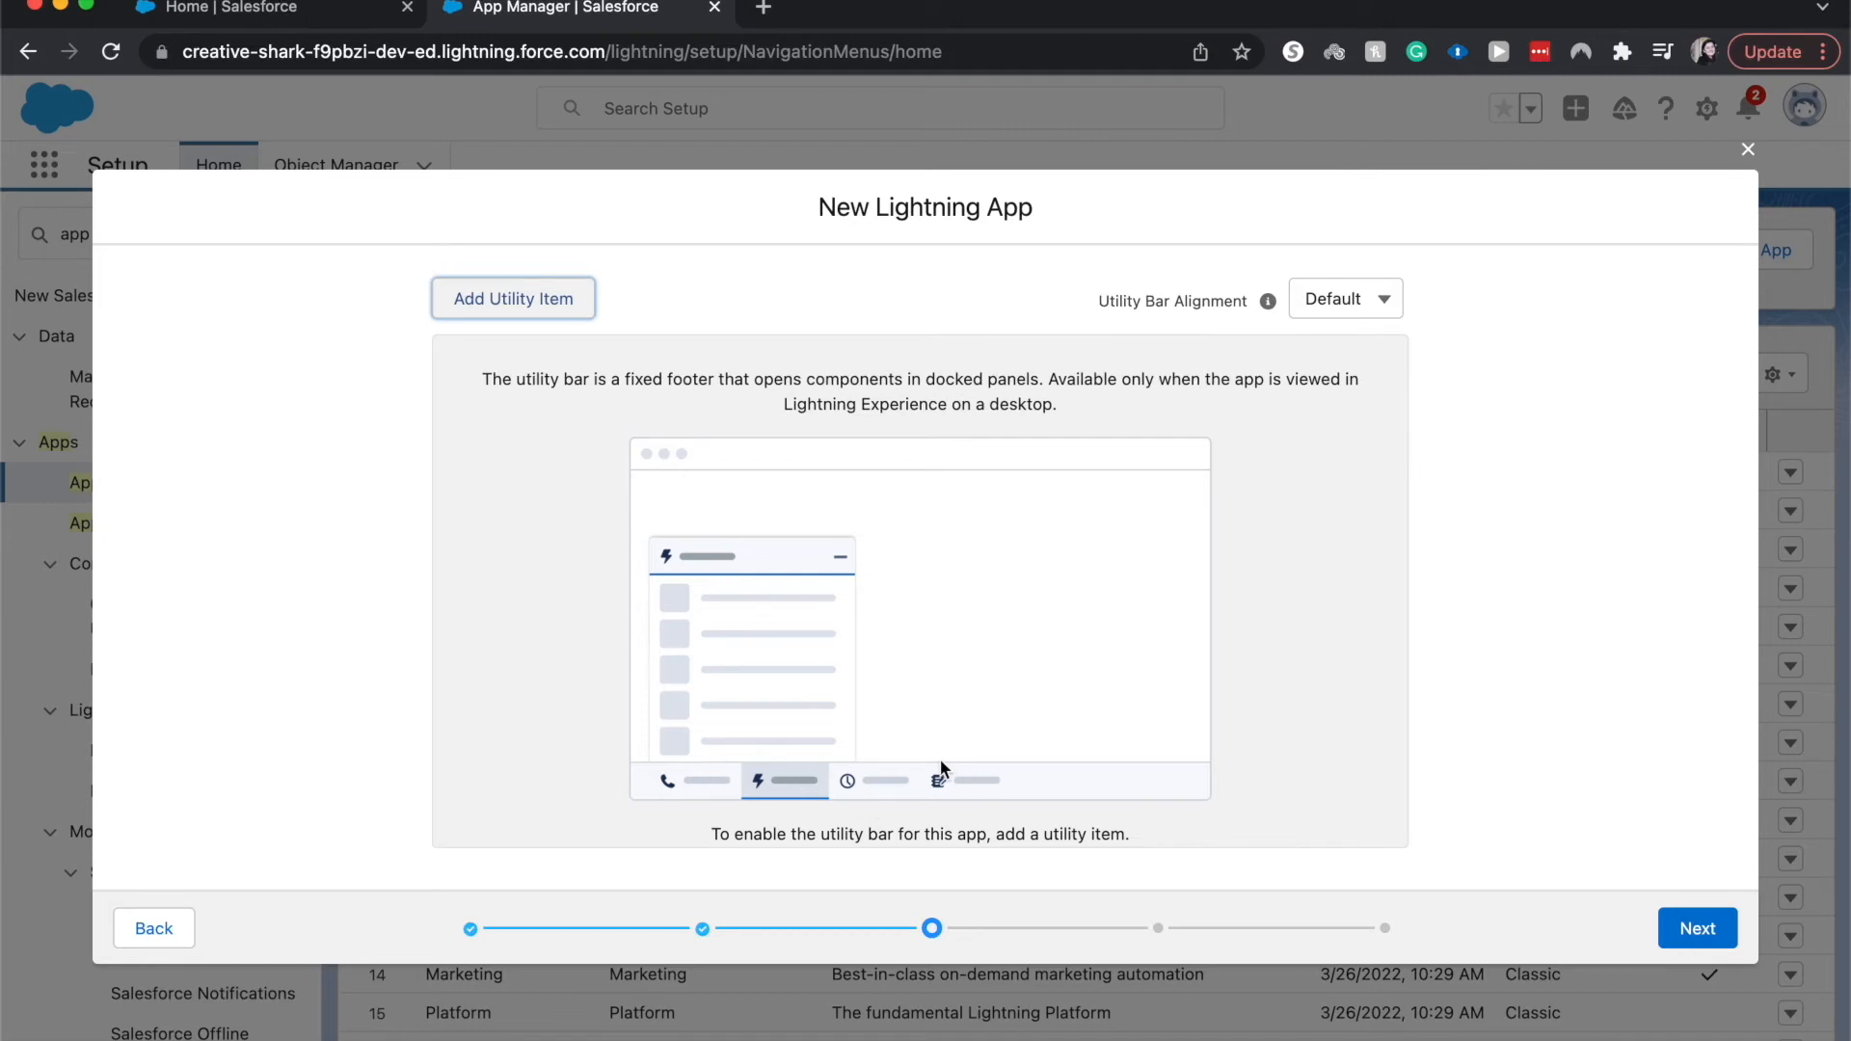
left_click(542, 299)
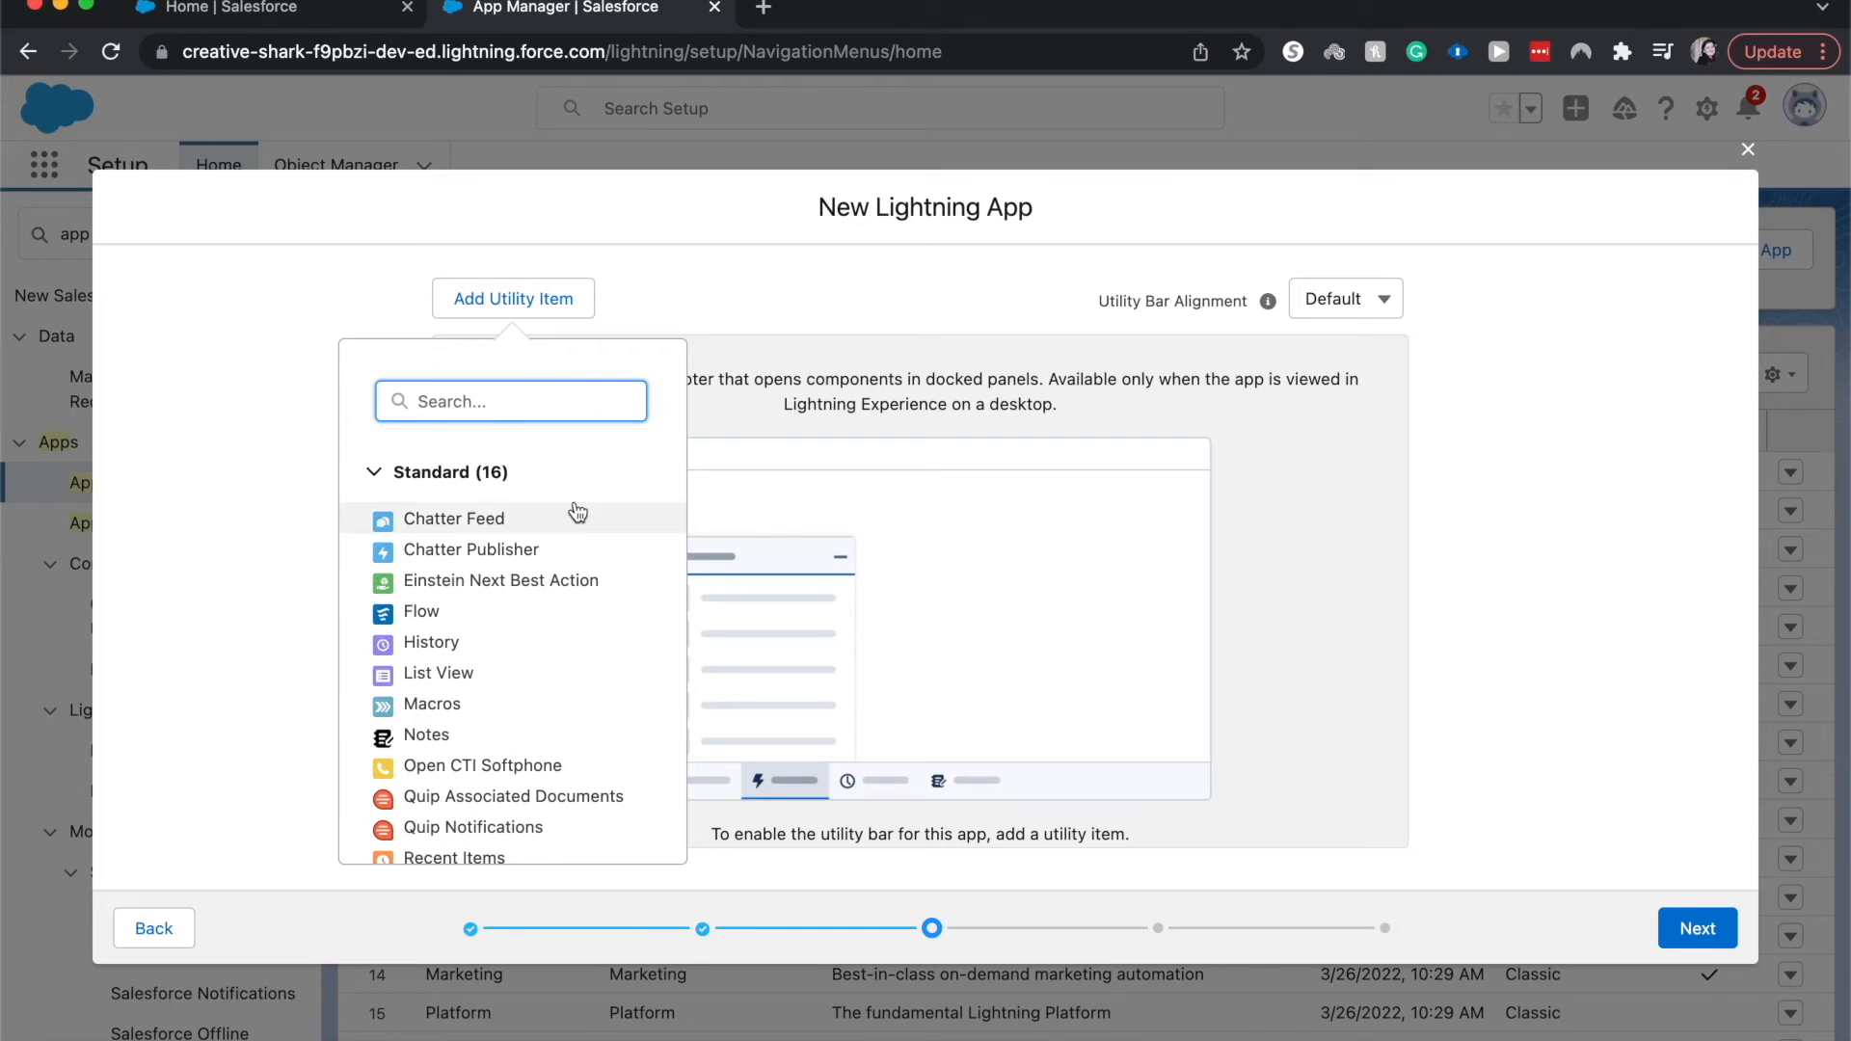
scroll(574, 514, "down", 5)
scroll(577, 512, "down", 1)
scroll(357, 713, "up", 3)
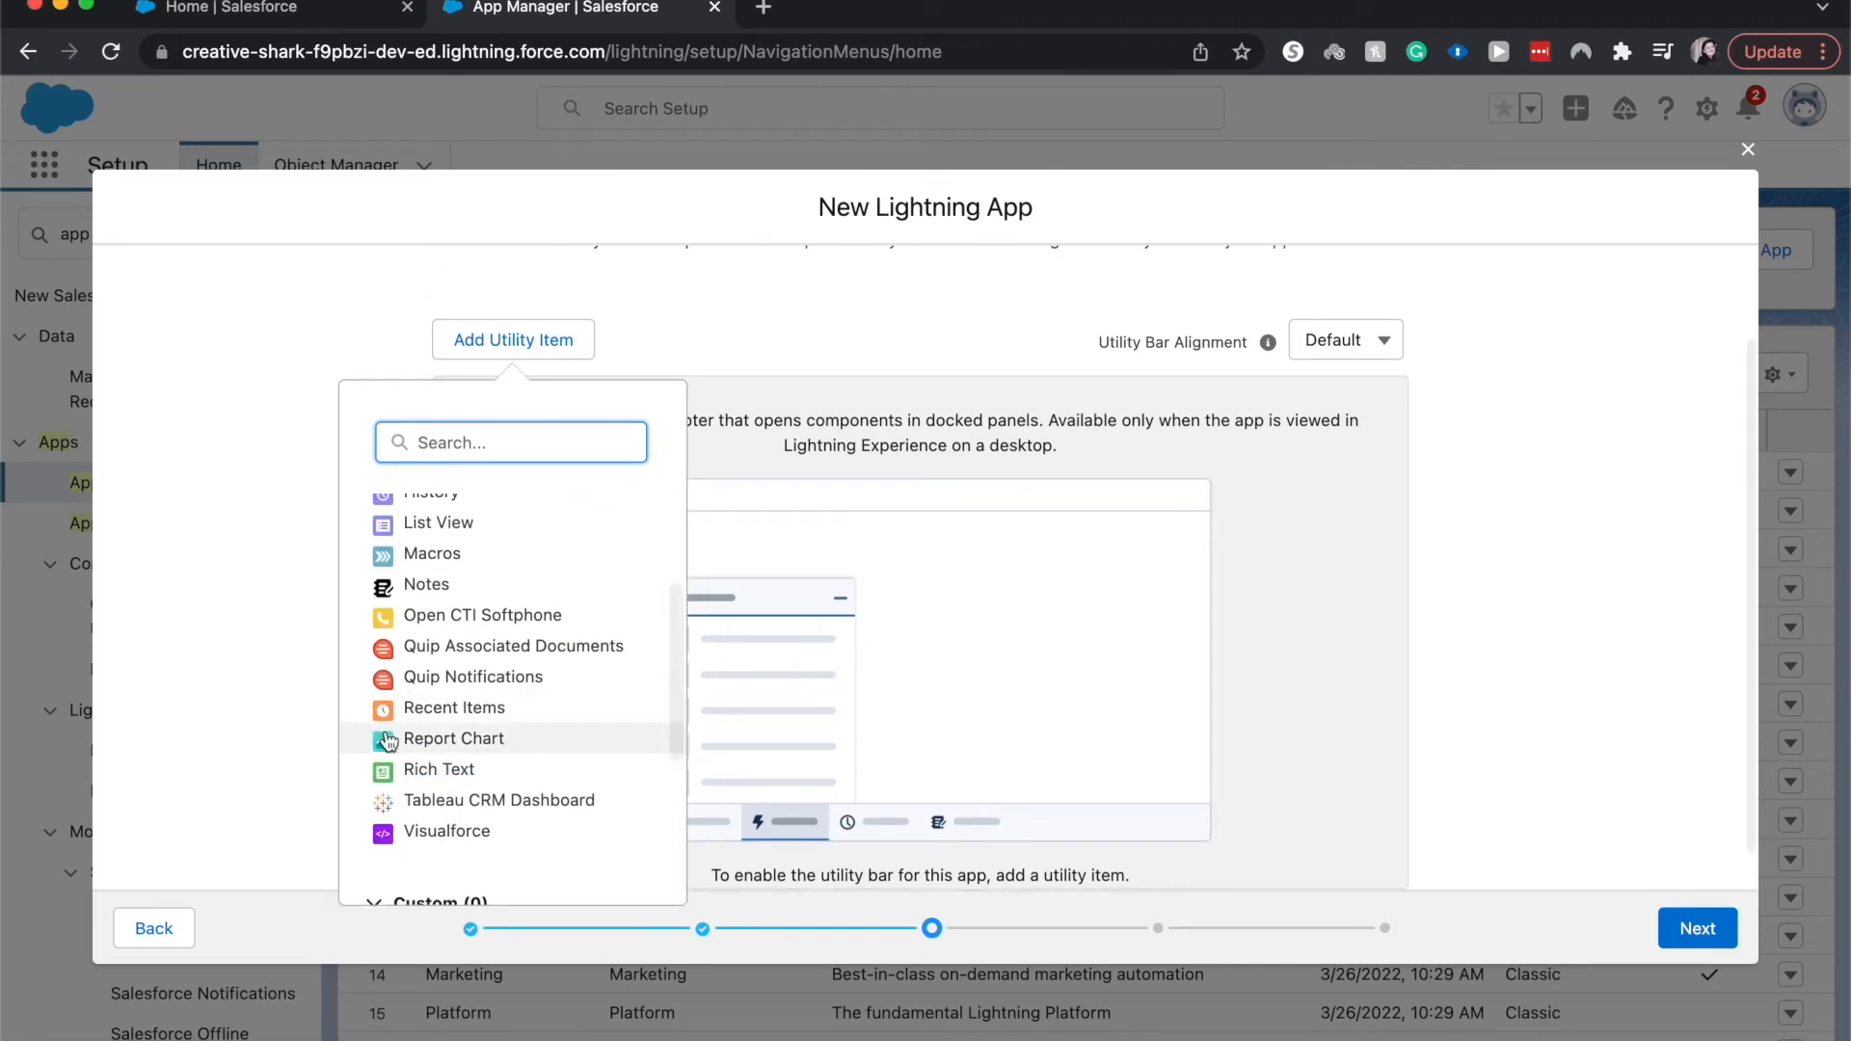
scroll(386, 740, "up", 5)
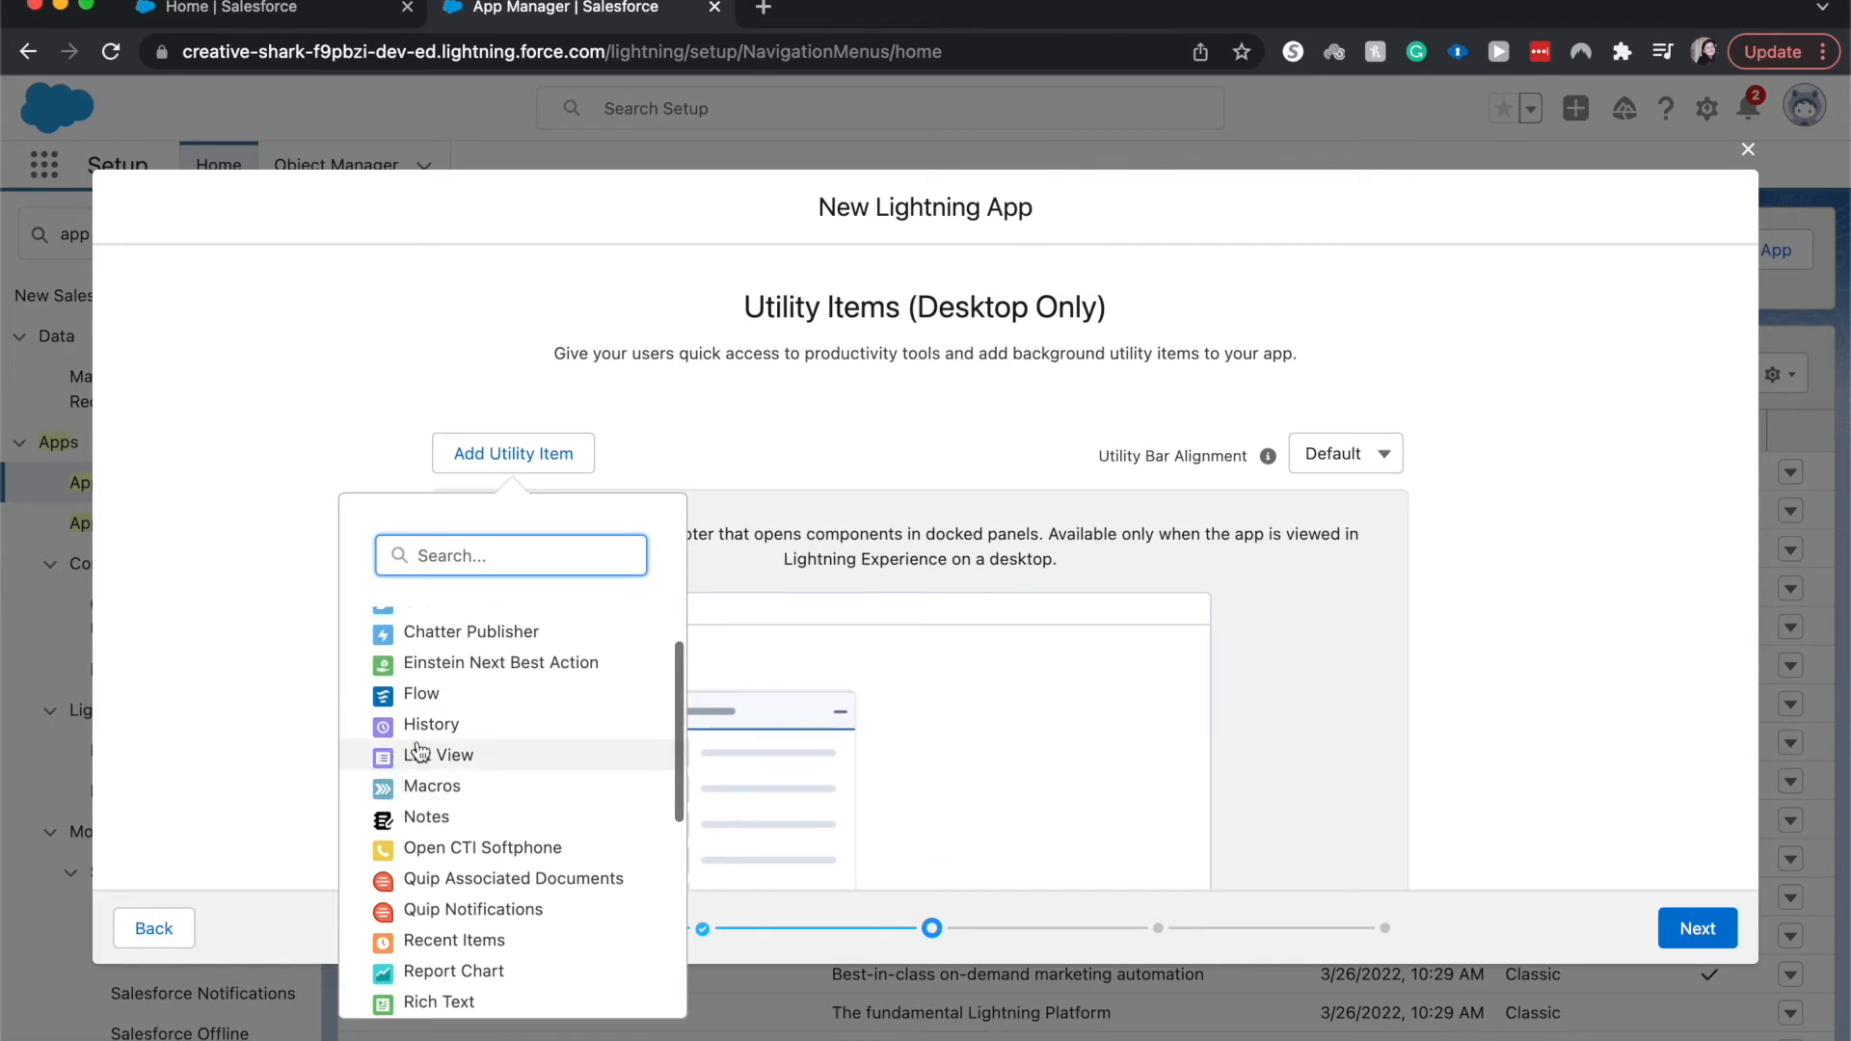
scroll(421, 749, "up", 2)
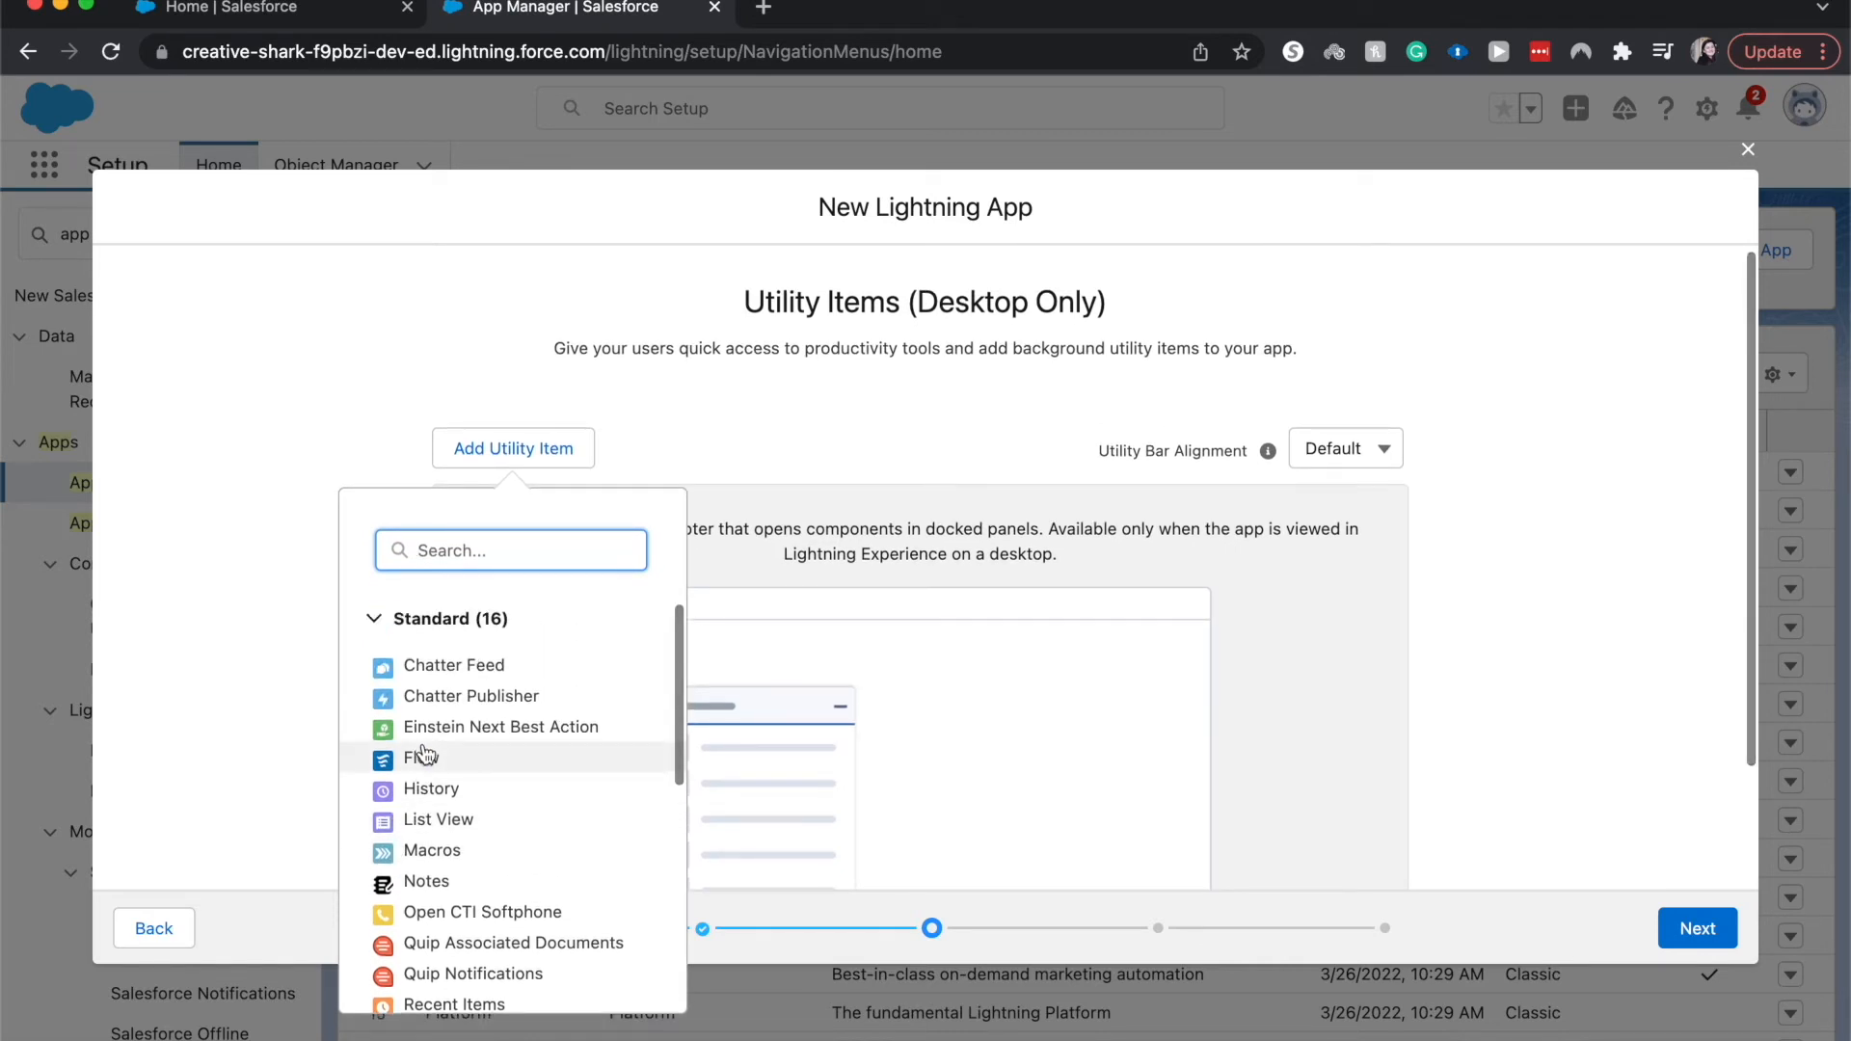
left_click(425, 881)
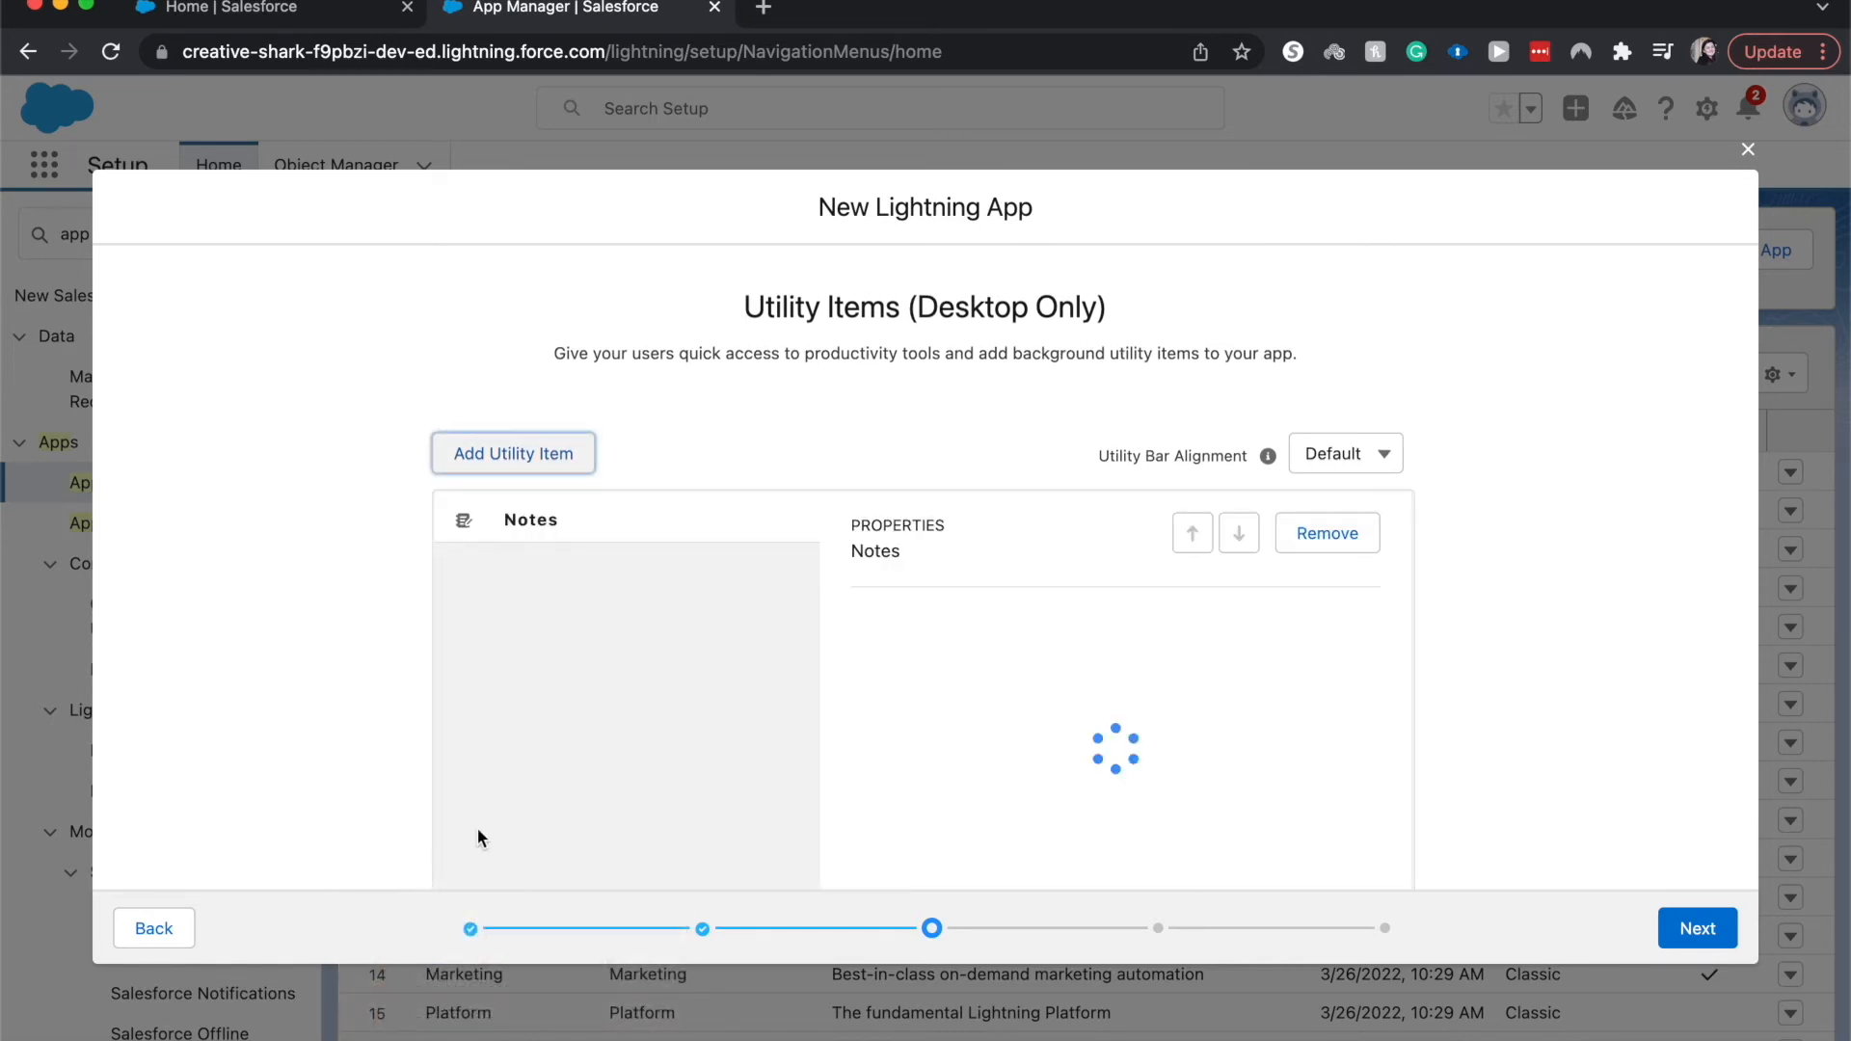
scroll(658, 742, "down", 3)
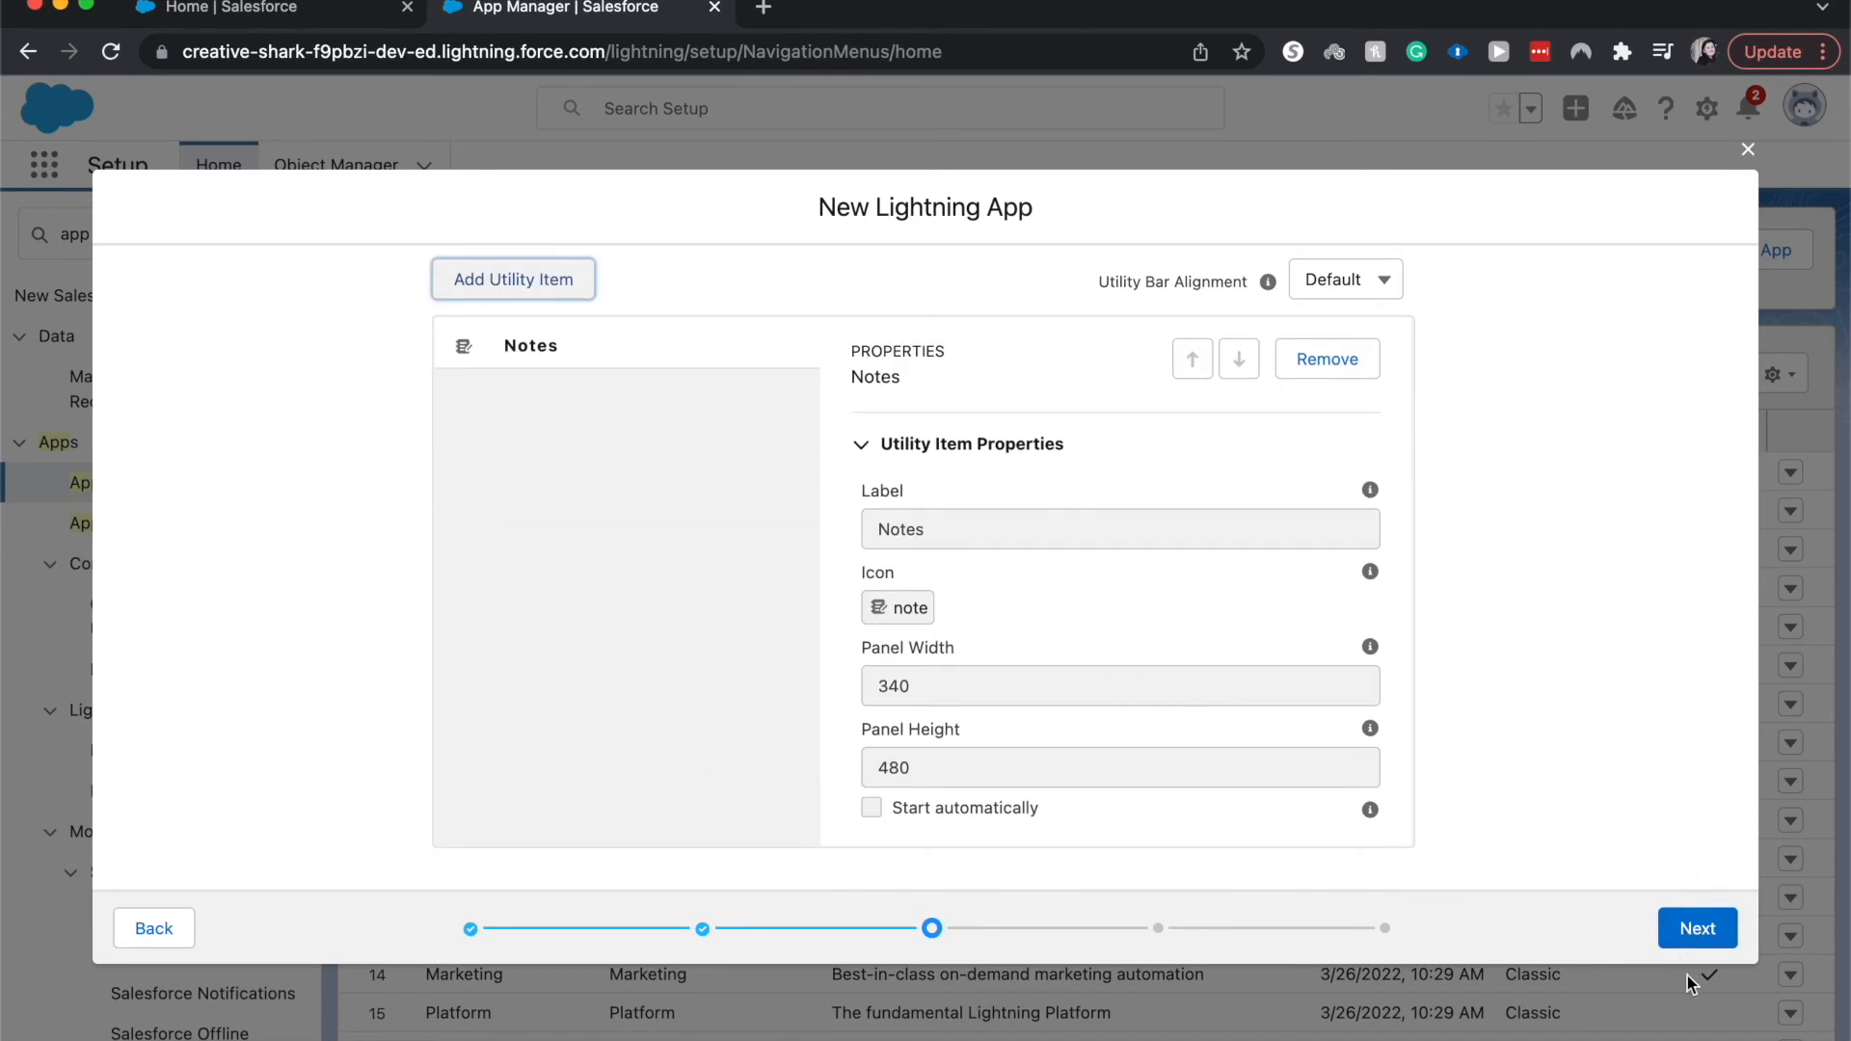
left_click(1685, 932)
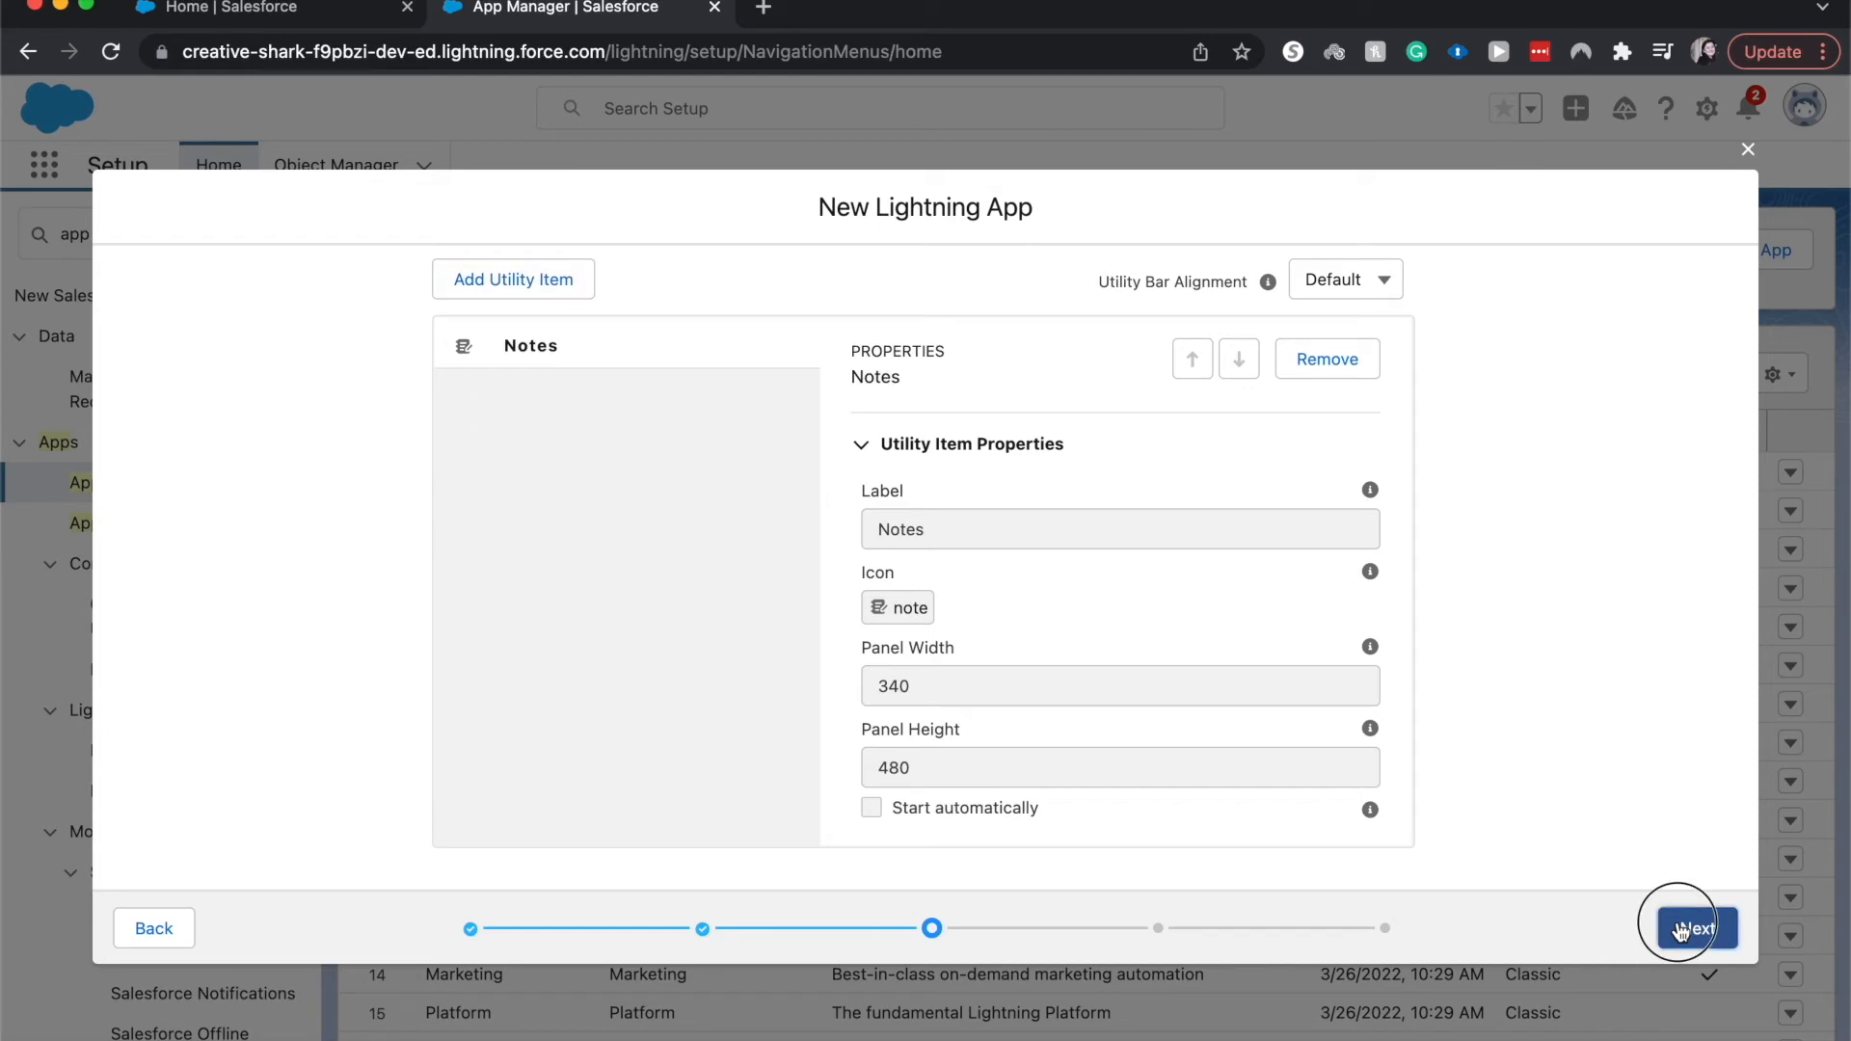
Step: Filter the available navigation items by "Proje" and add Projects to the app's selected items
scroll(1183, 678, "down", 3)
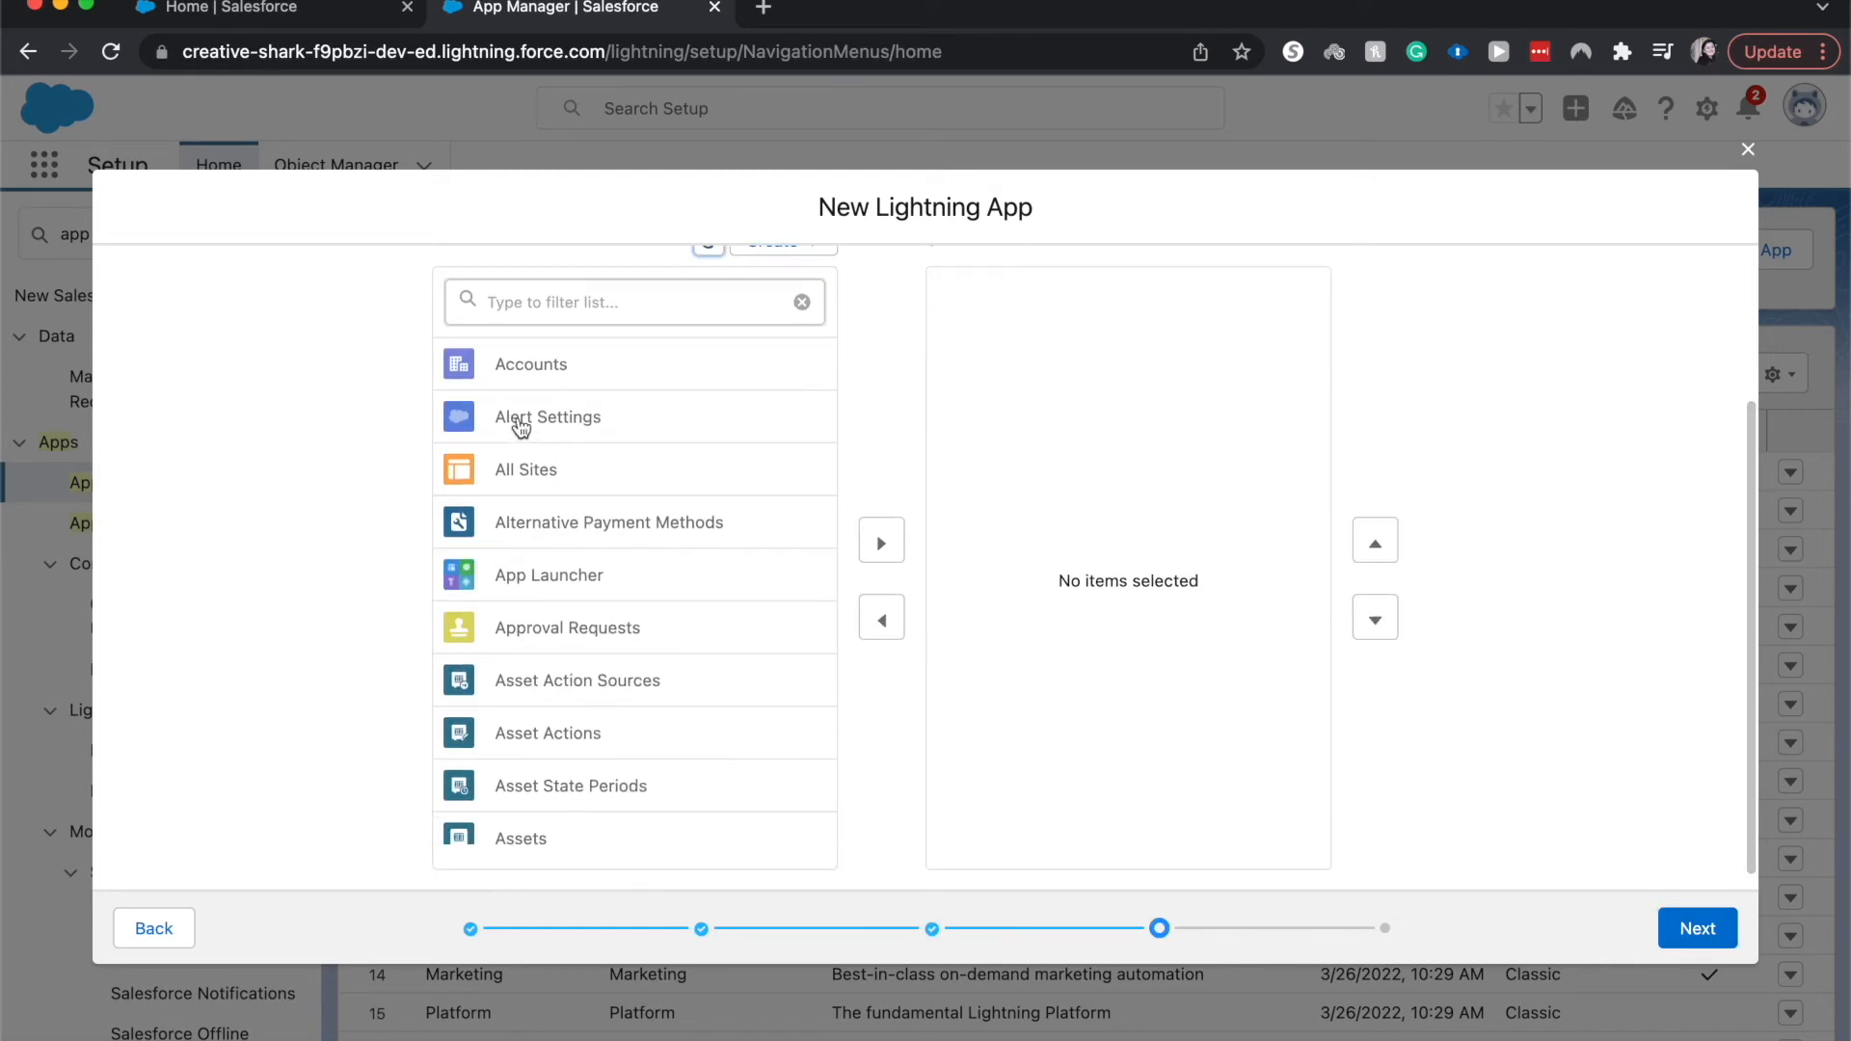
left_click(512, 316)
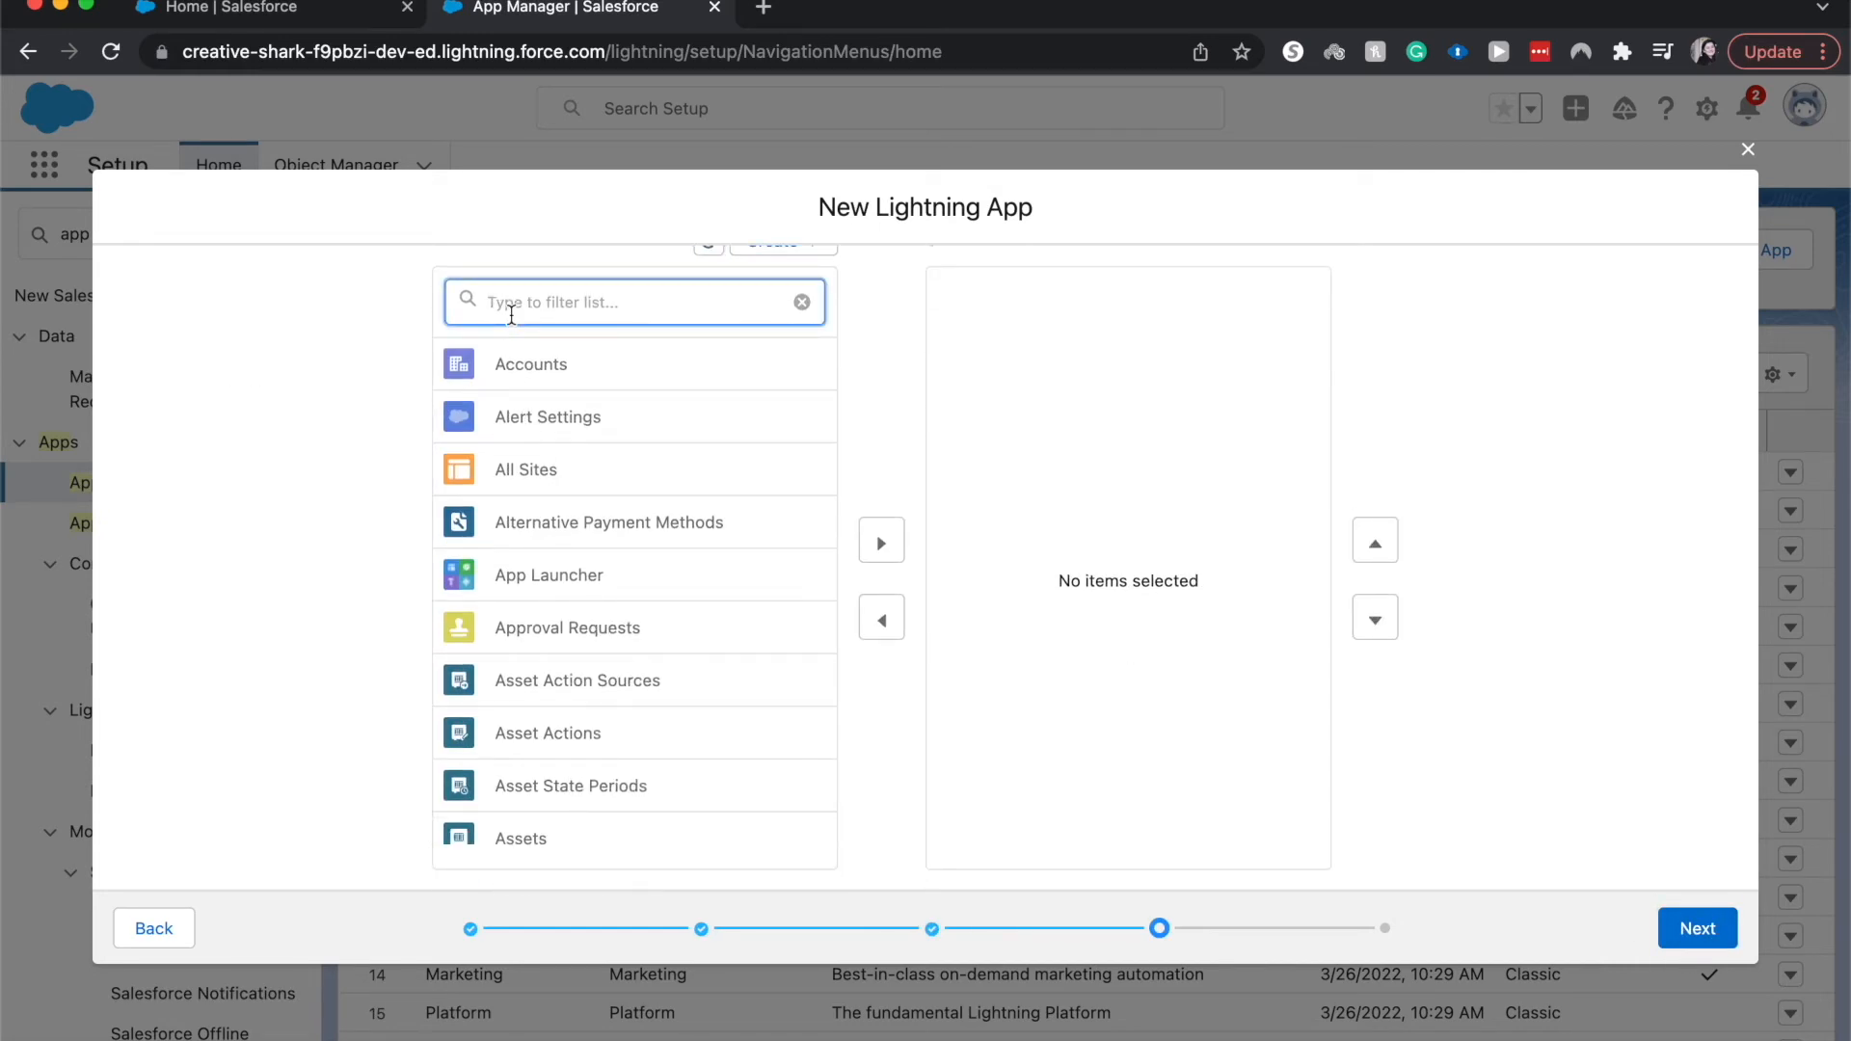
type("Proje")
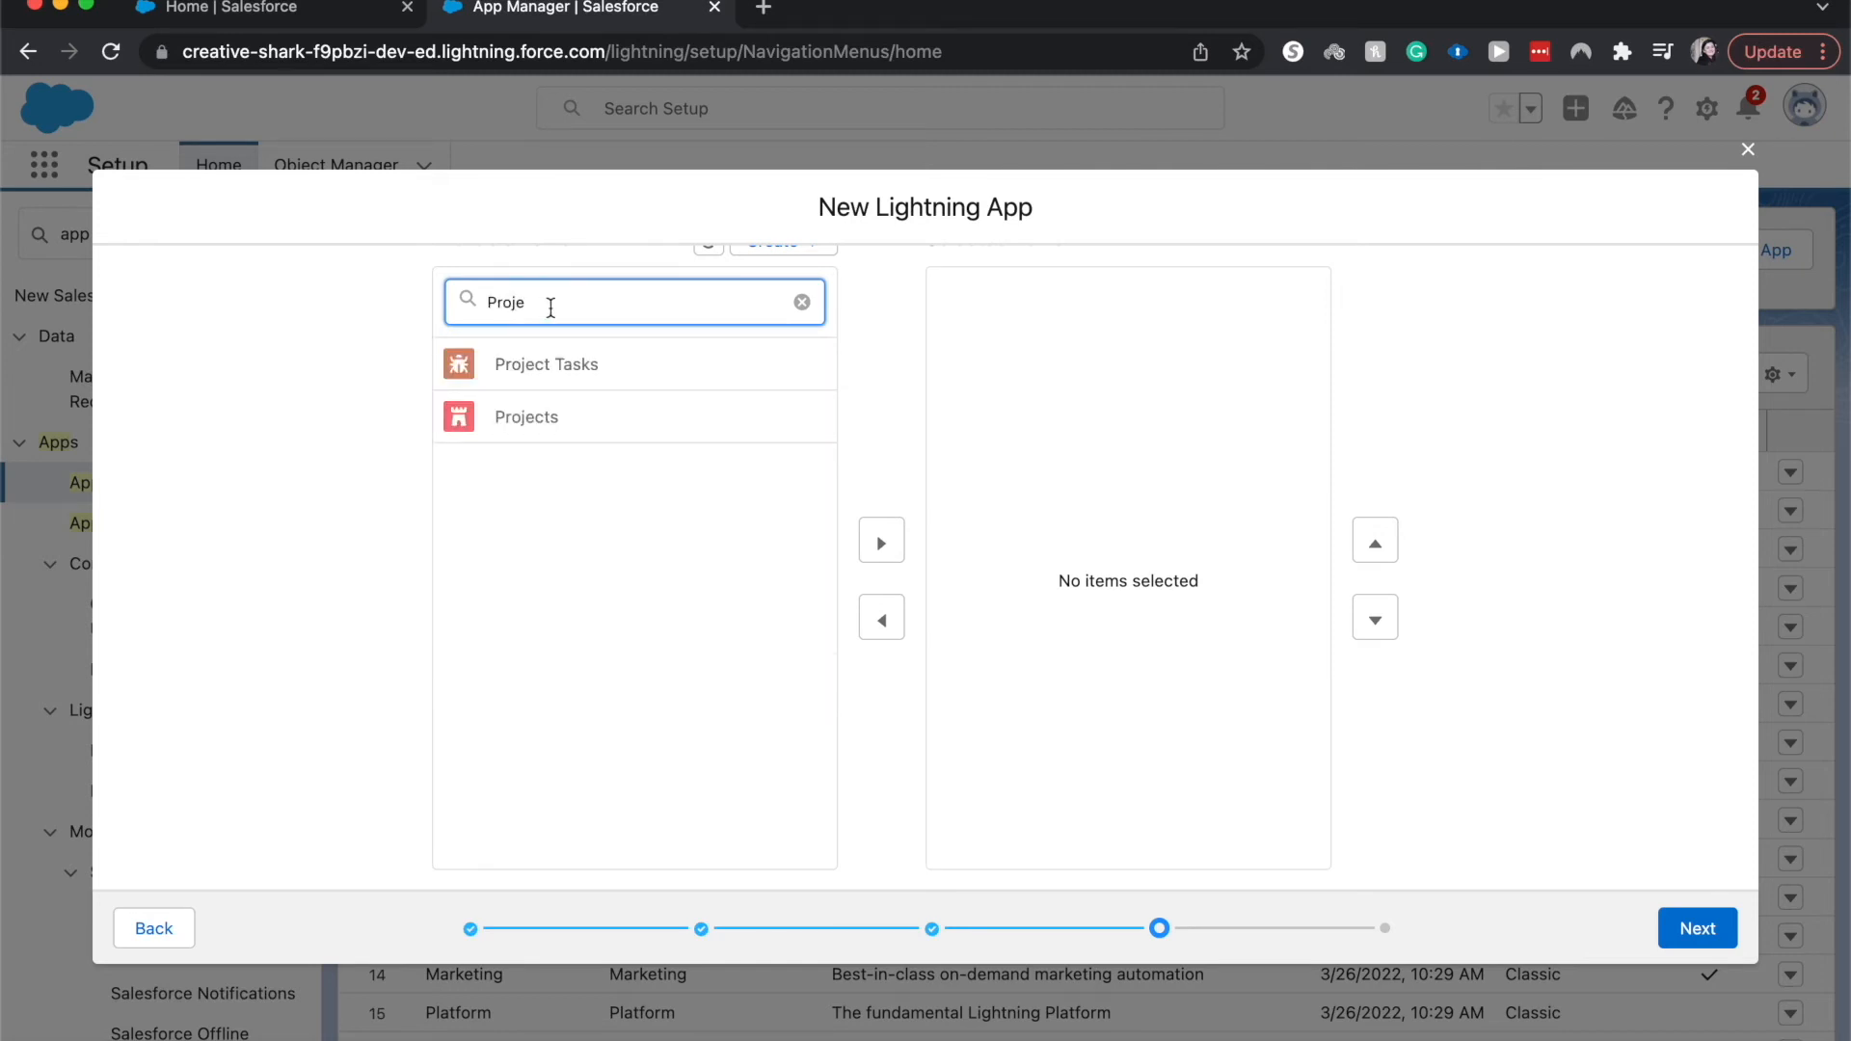
left_click(549, 426)
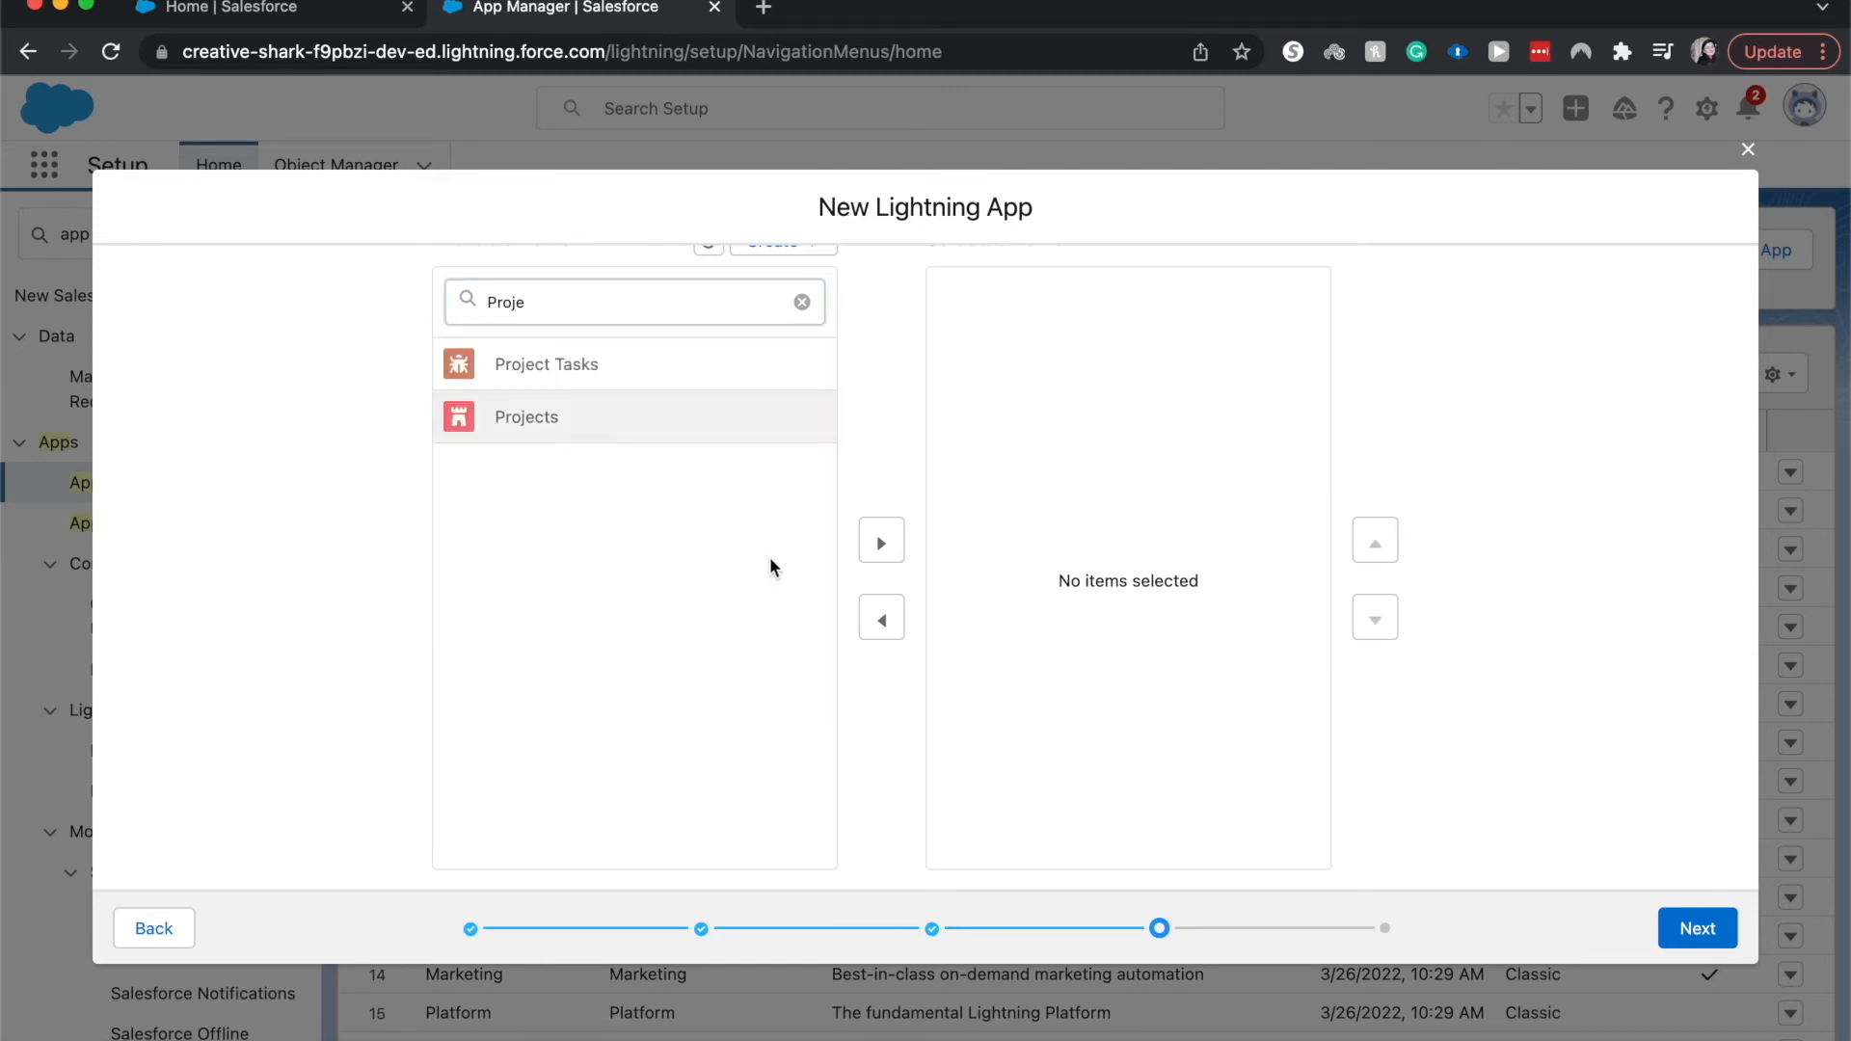
left_click(875, 554)
left_click(880, 542)
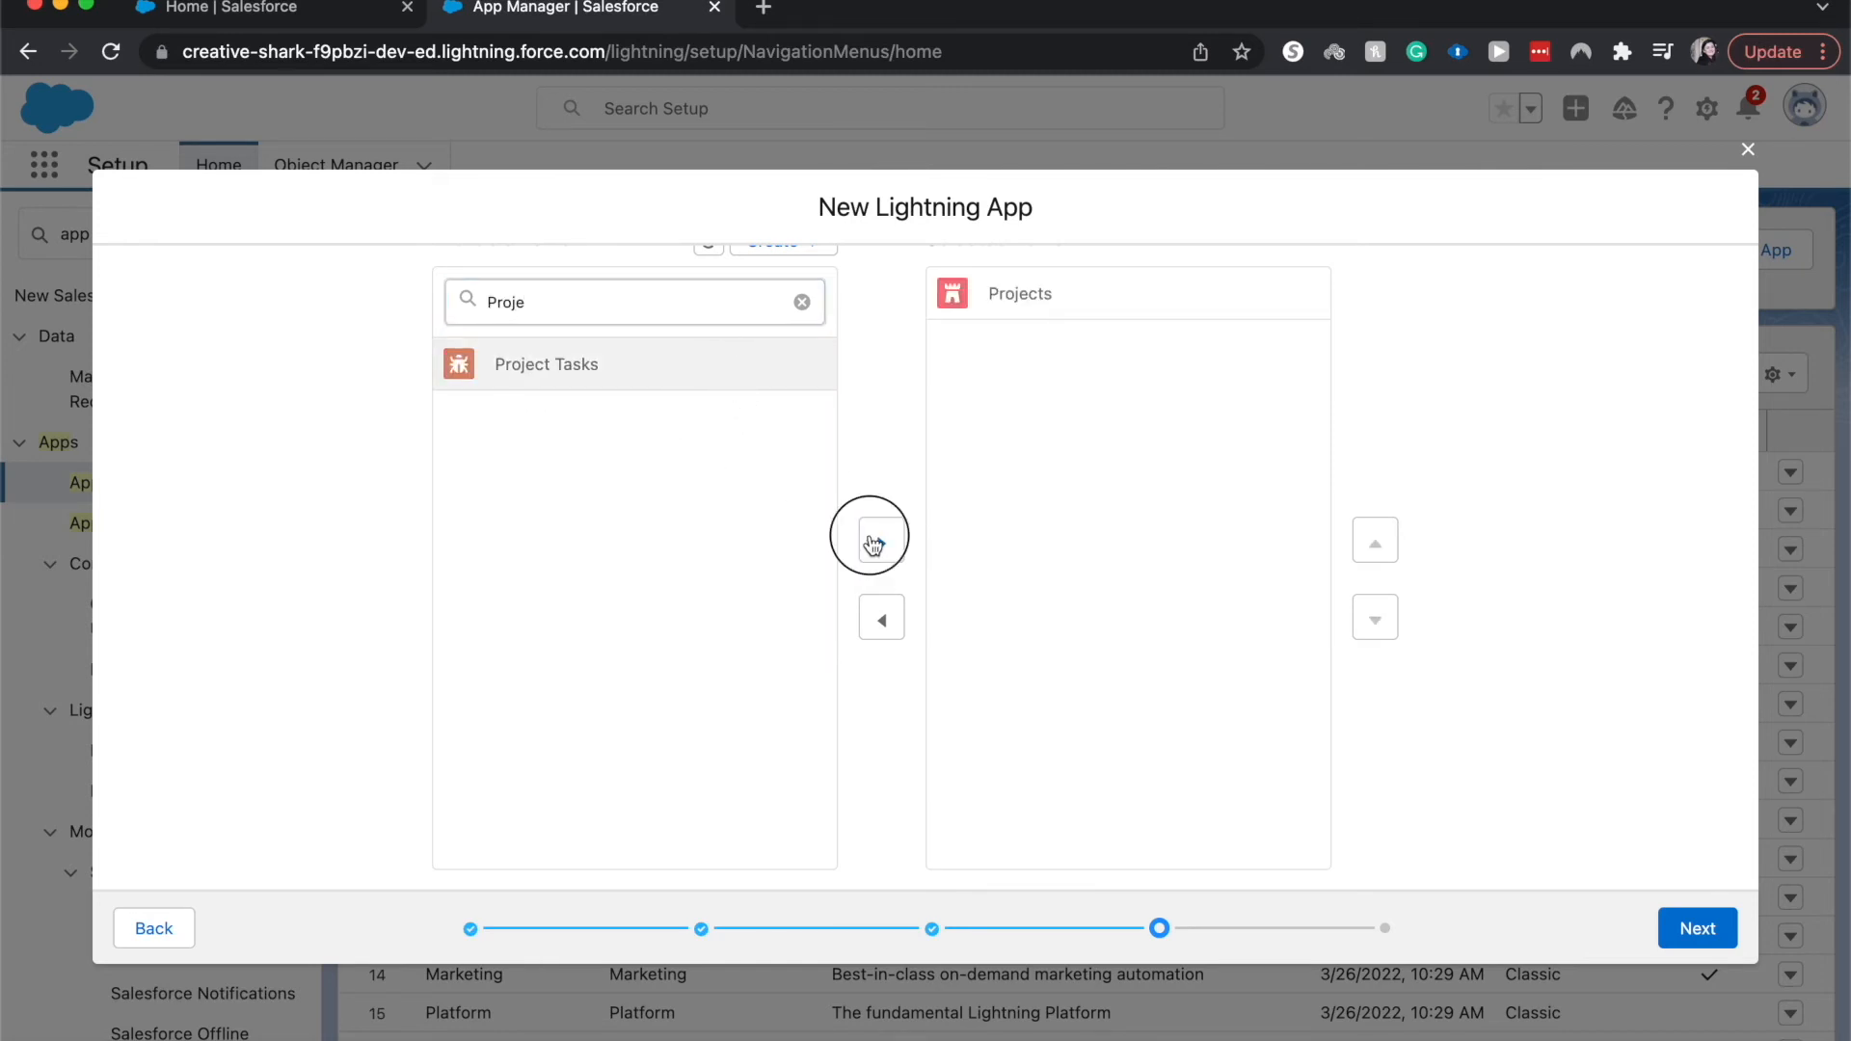
Step: Filter the available navigation items by "Report" and add Reports to the app's selected items
double_click(582, 299)
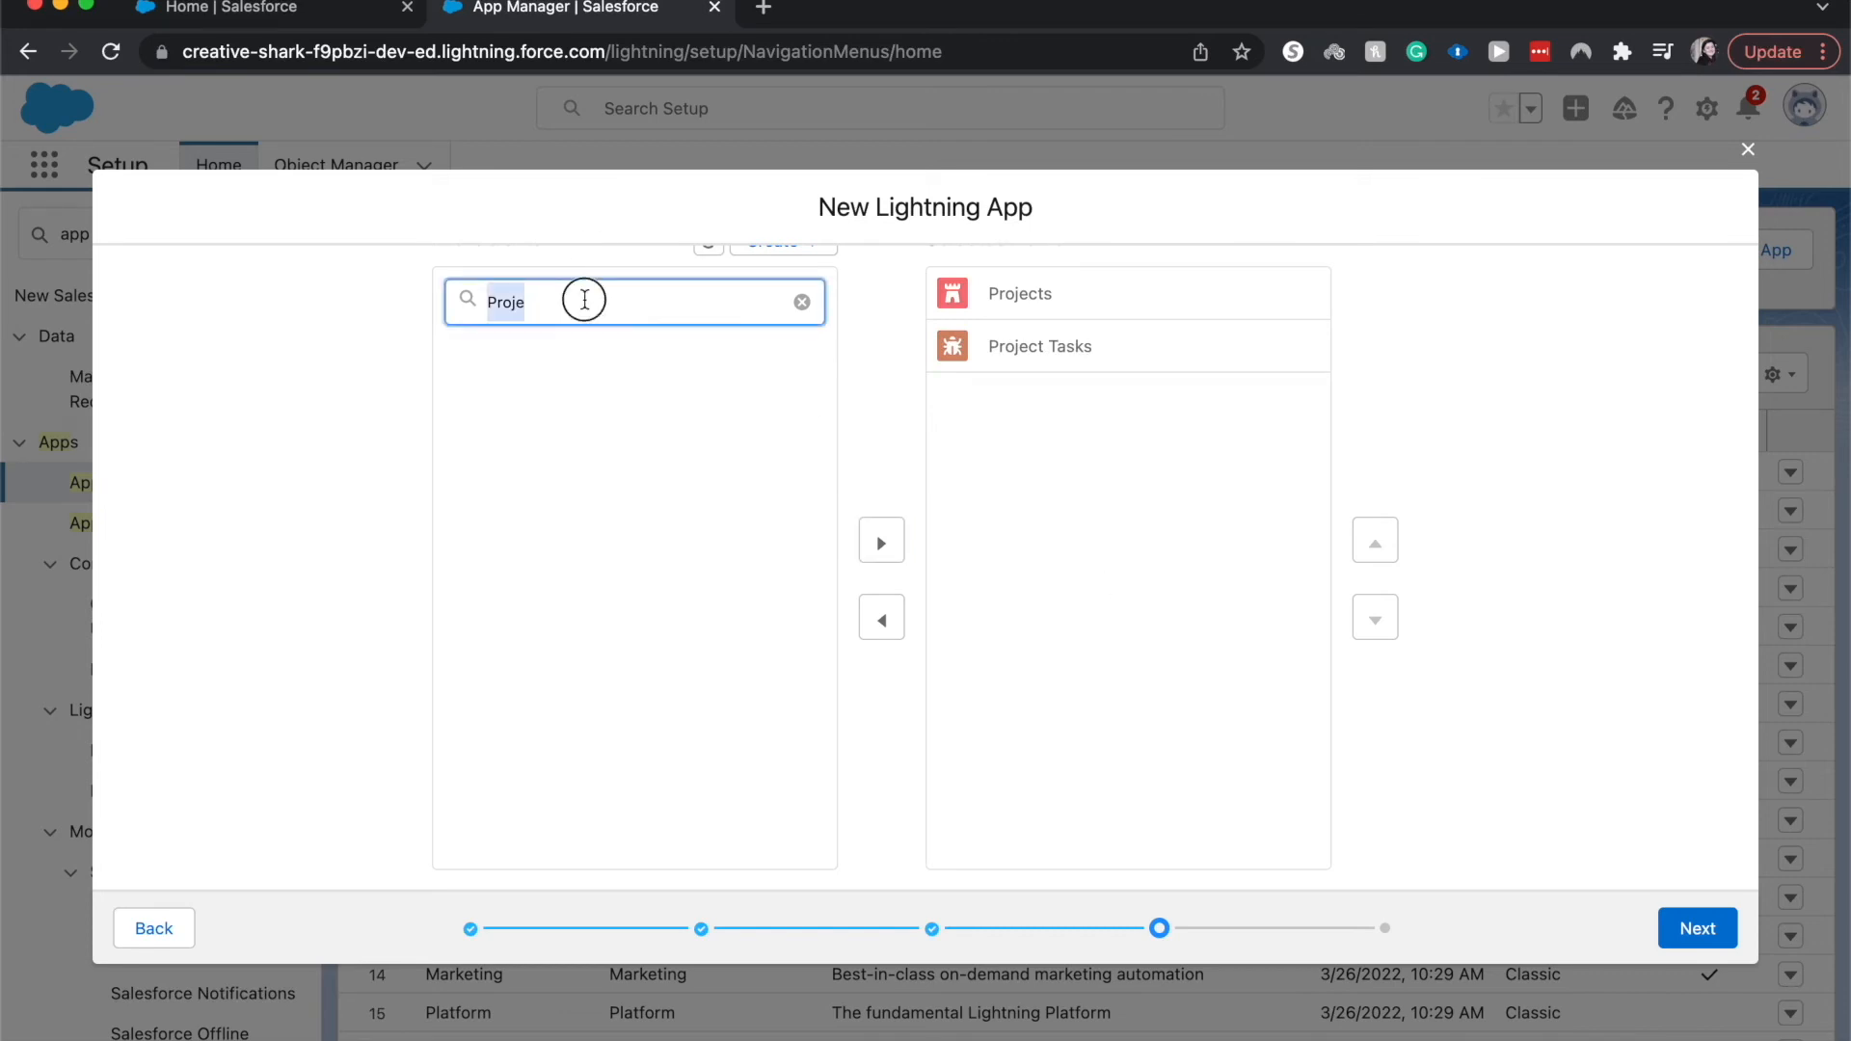
type("Report")
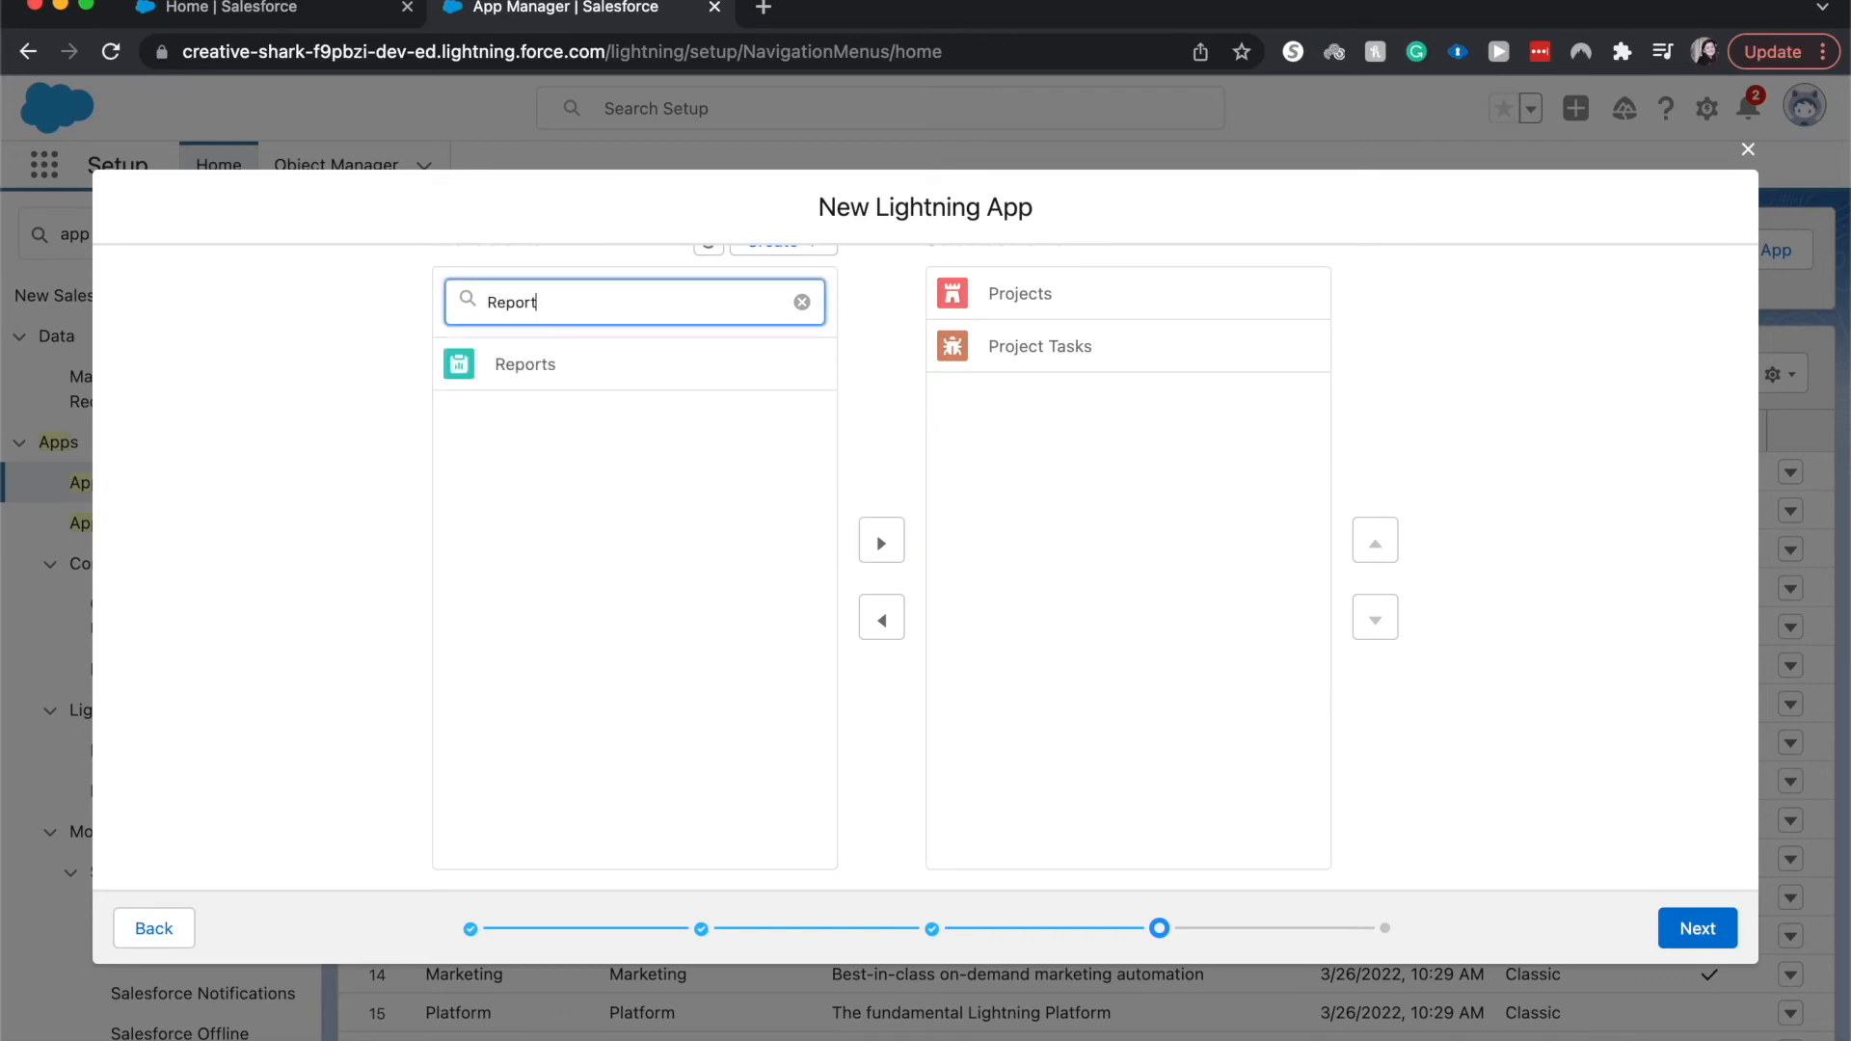
left_click(558, 363)
left_click(880, 543)
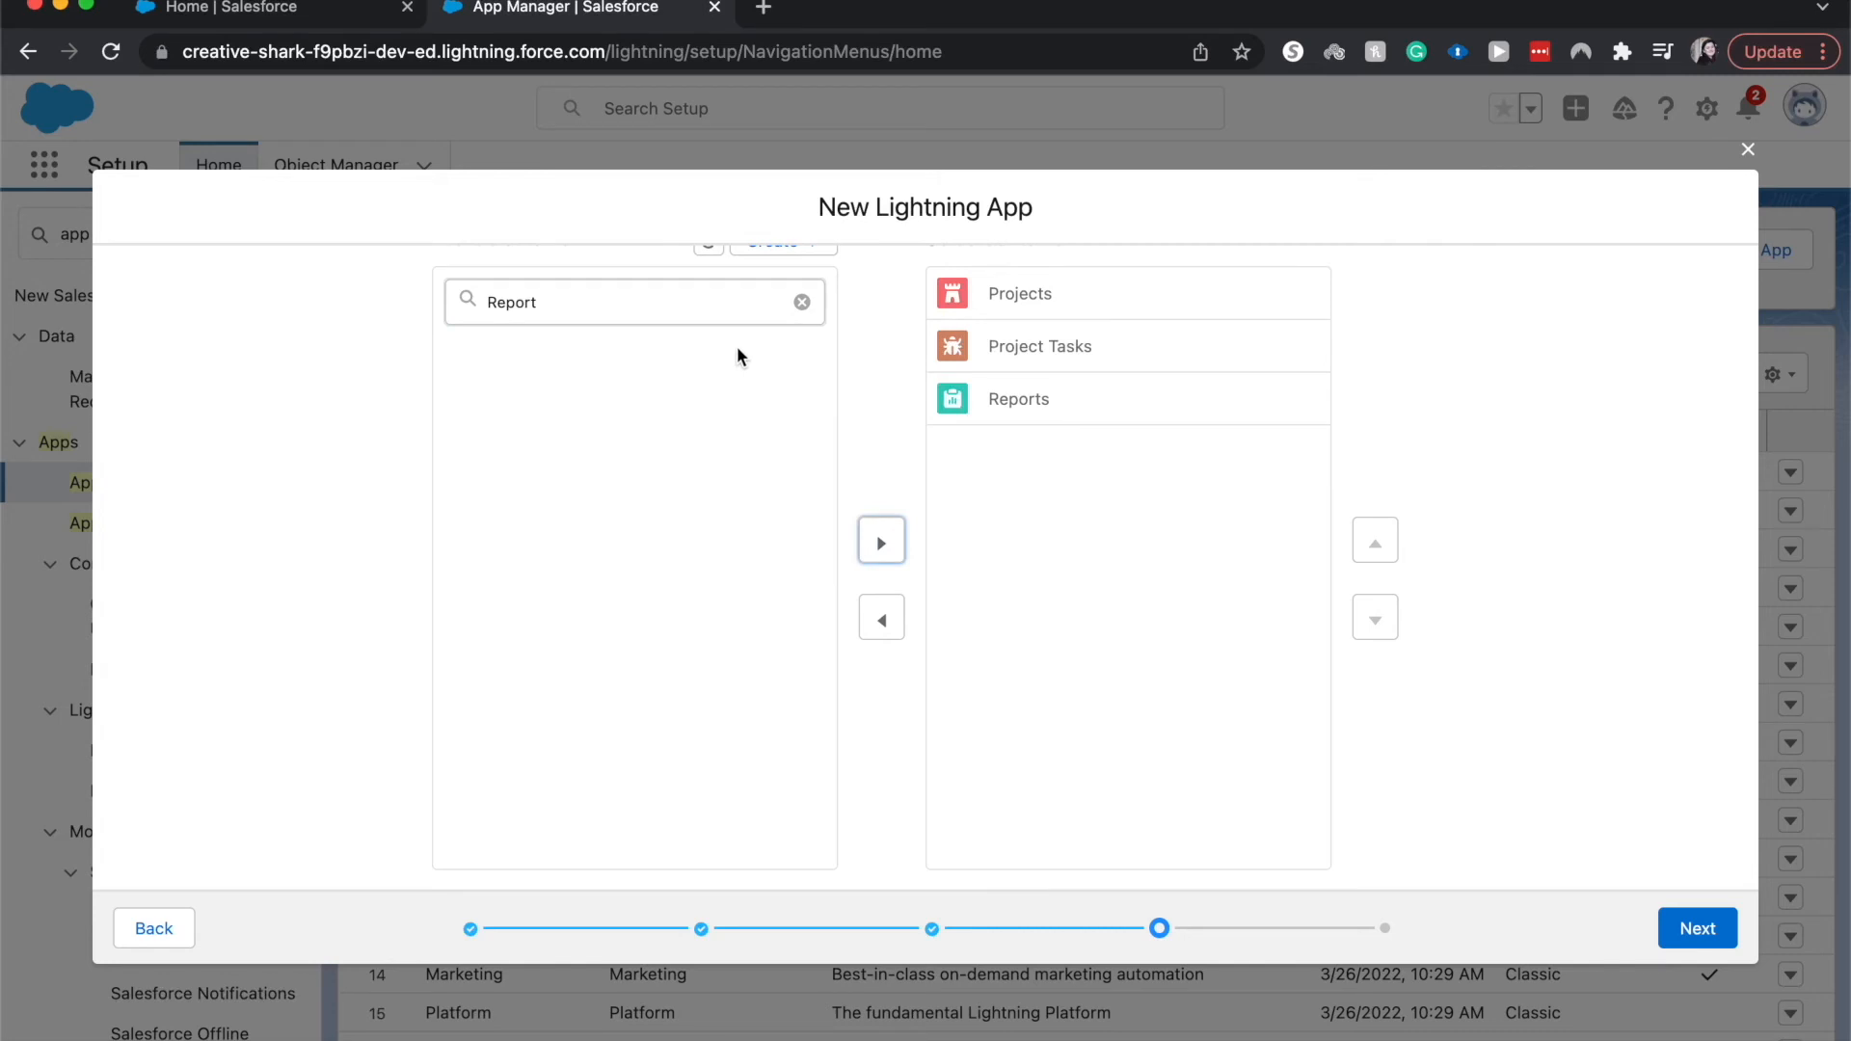
Step: Filter the available navigation items by "Dash", add Dashboards to the selected items and continue to the user profiles
double_click(713, 310)
type("Dash")
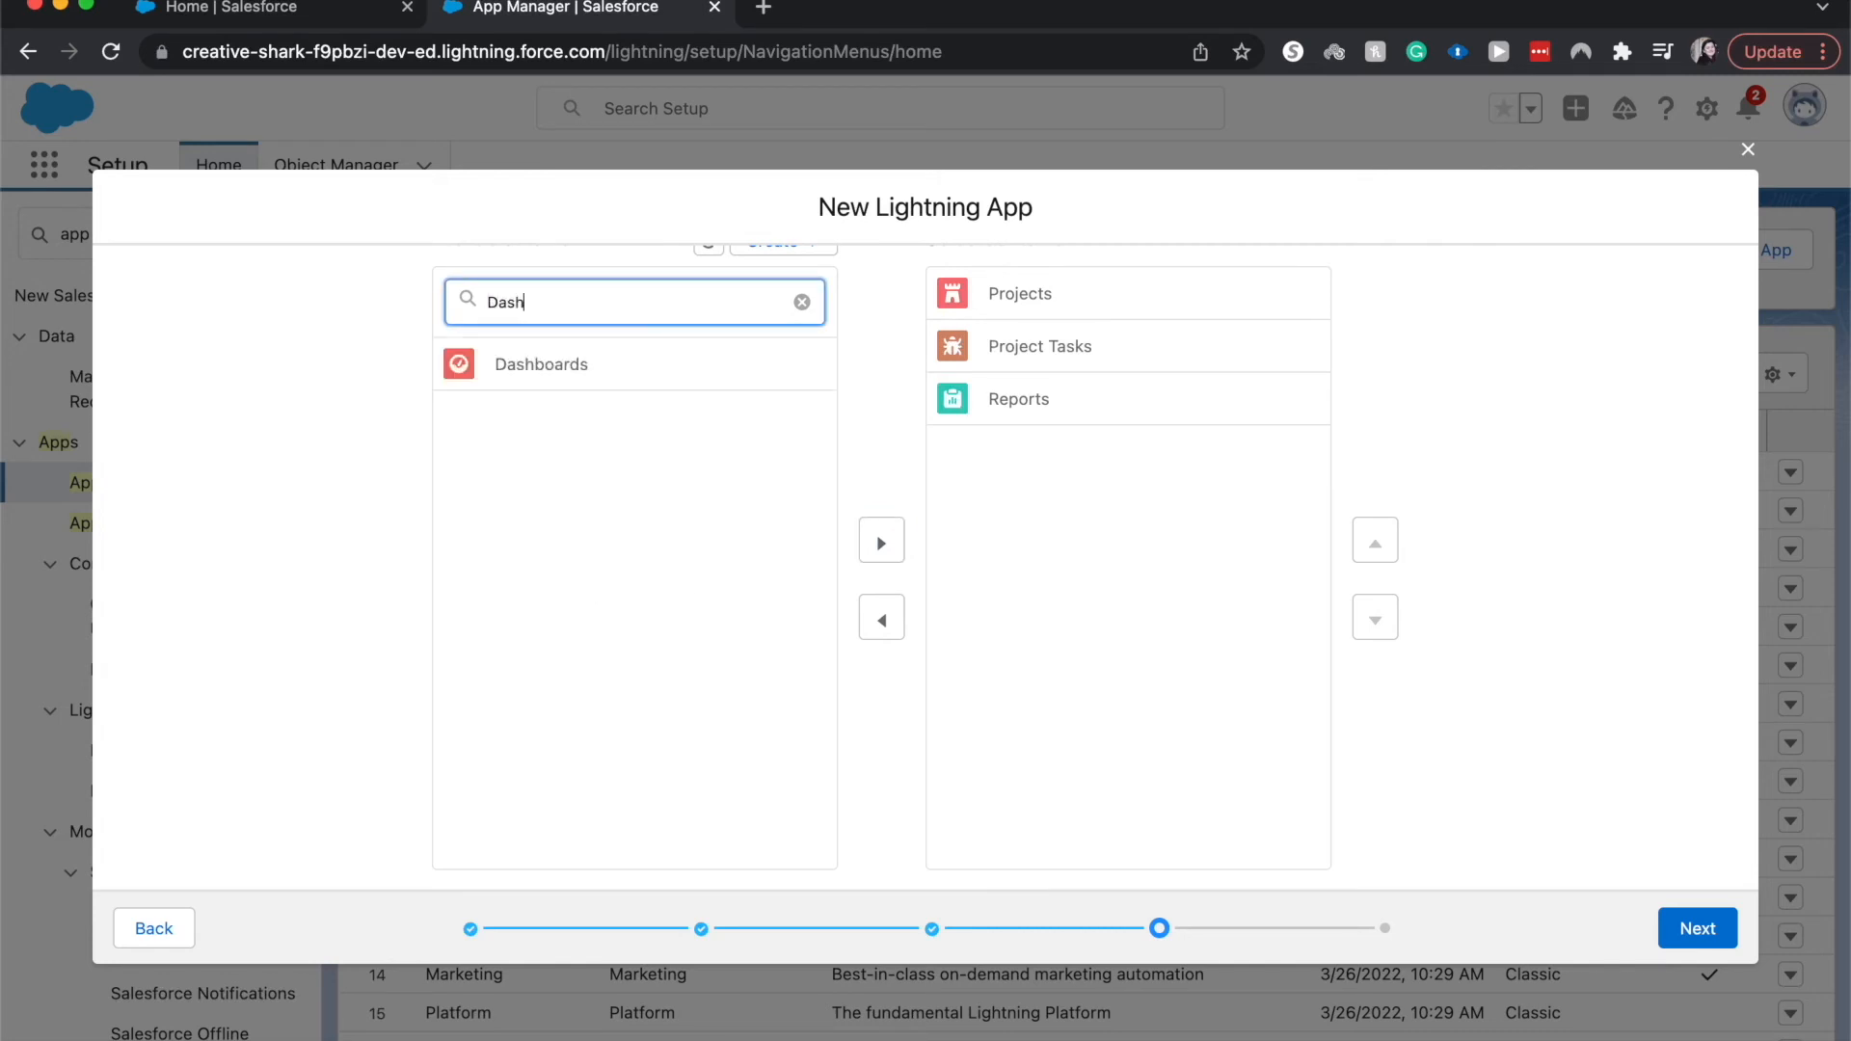
left_click(663, 384)
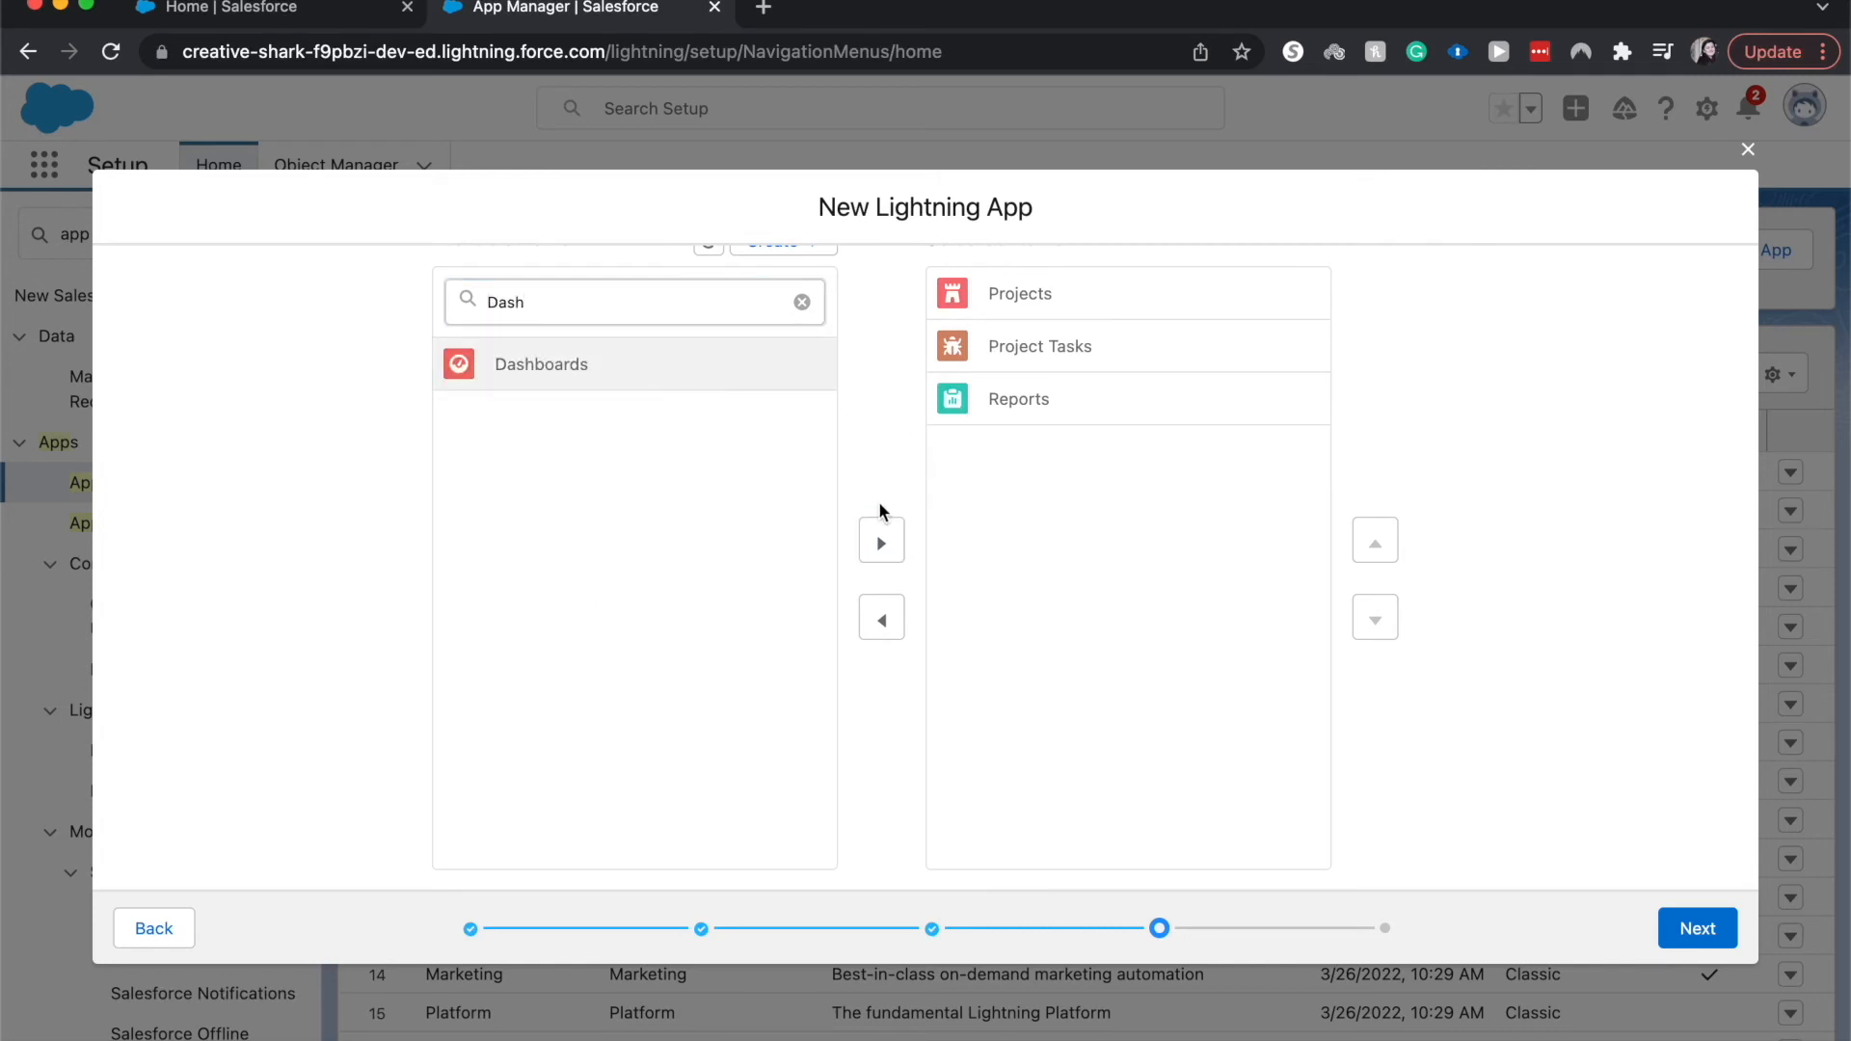
left_click(877, 543)
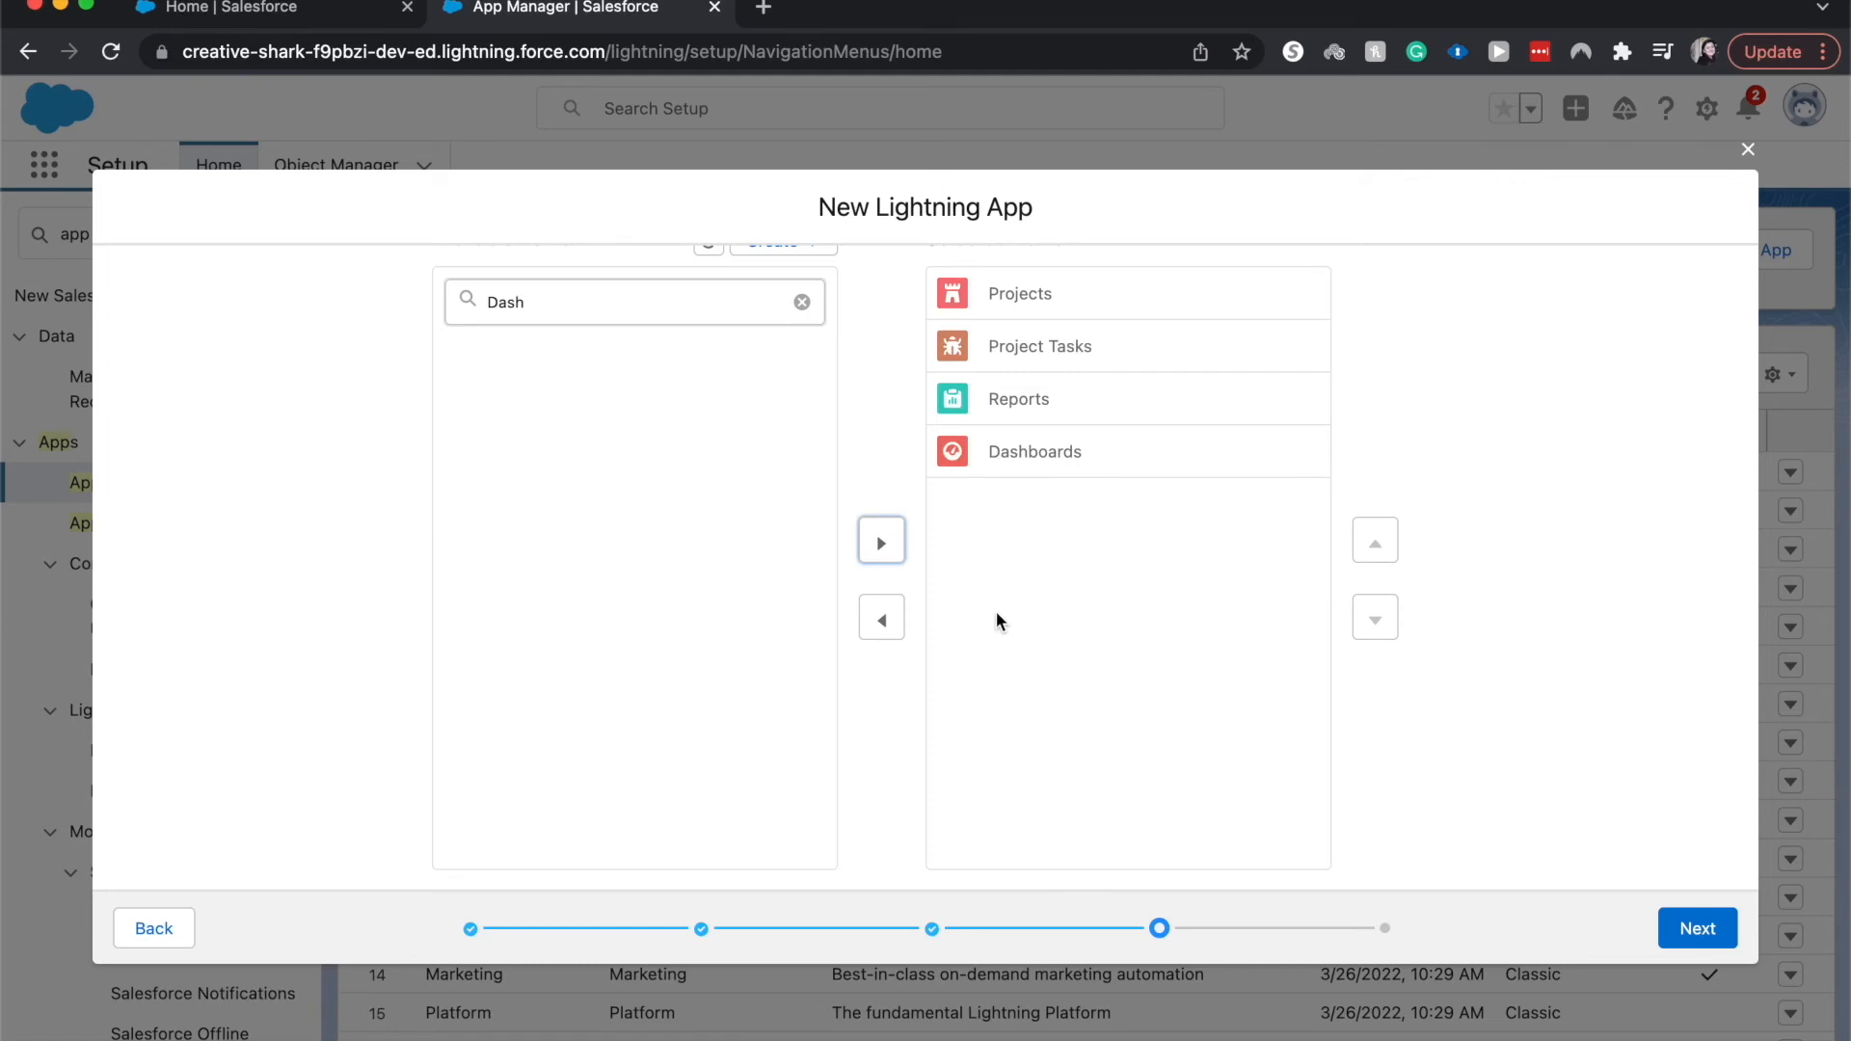
left_click(1695, 925)
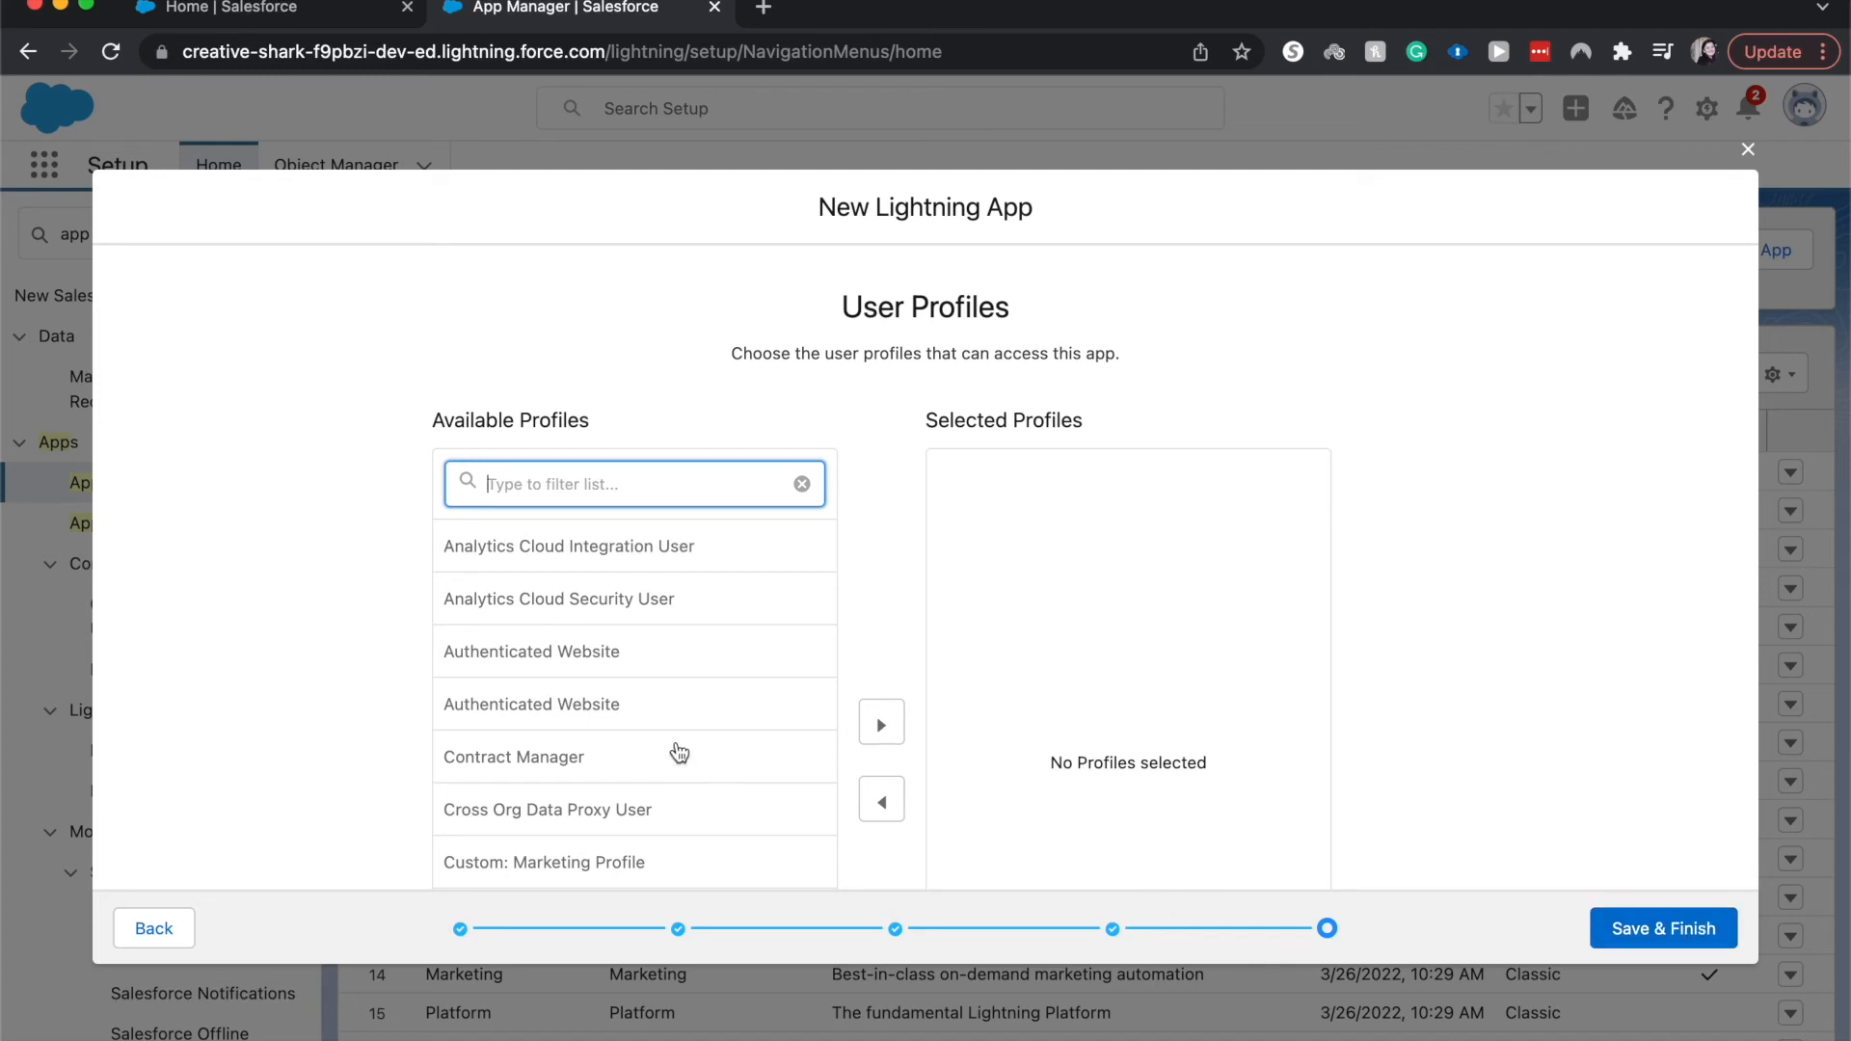
Step: Give the Custom: Marketing Profile access to the app by adding it to the selected profiles
scroll(660, 733, "down", 1)
scroll(648, 715, "down", 2)
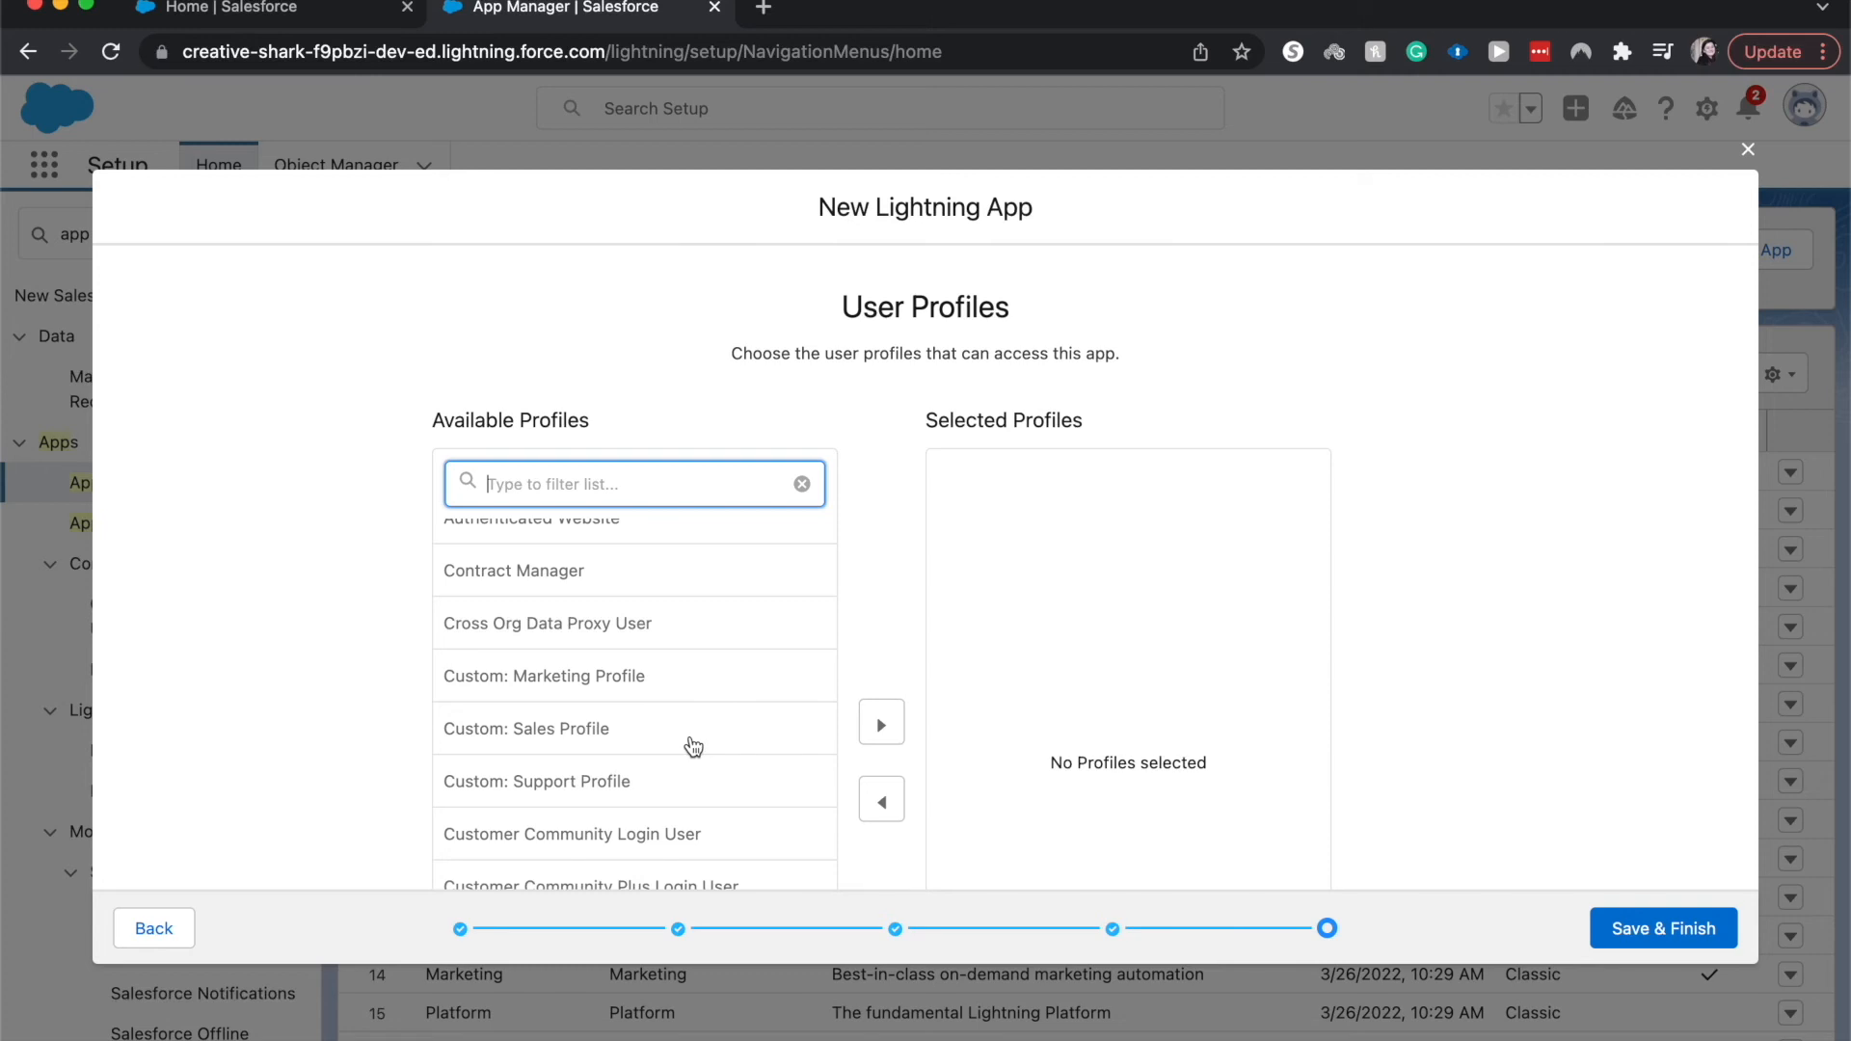
scroll(713, 660, "down", 2)
left_click(881, 587)
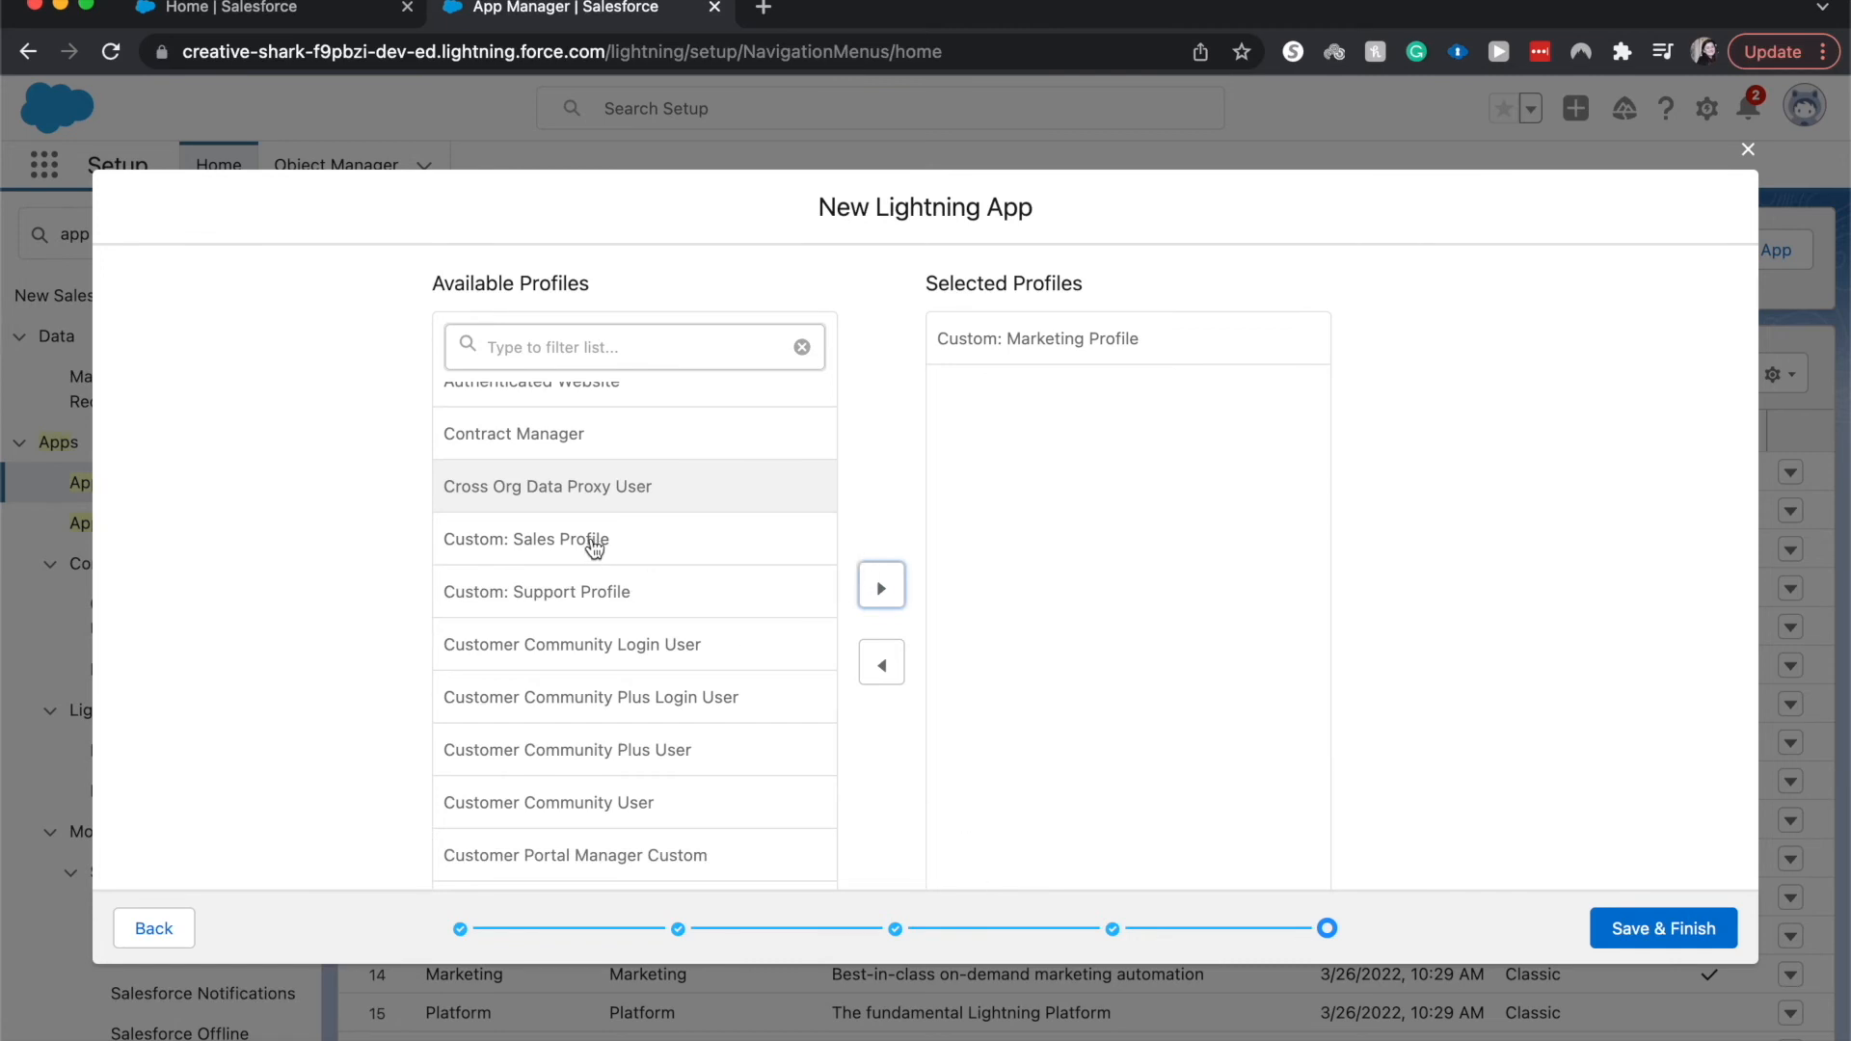
Step: Add System Administrator to the selected profiles, then save and finish the new Lightning app
scroll(590, 542, "down", 10)
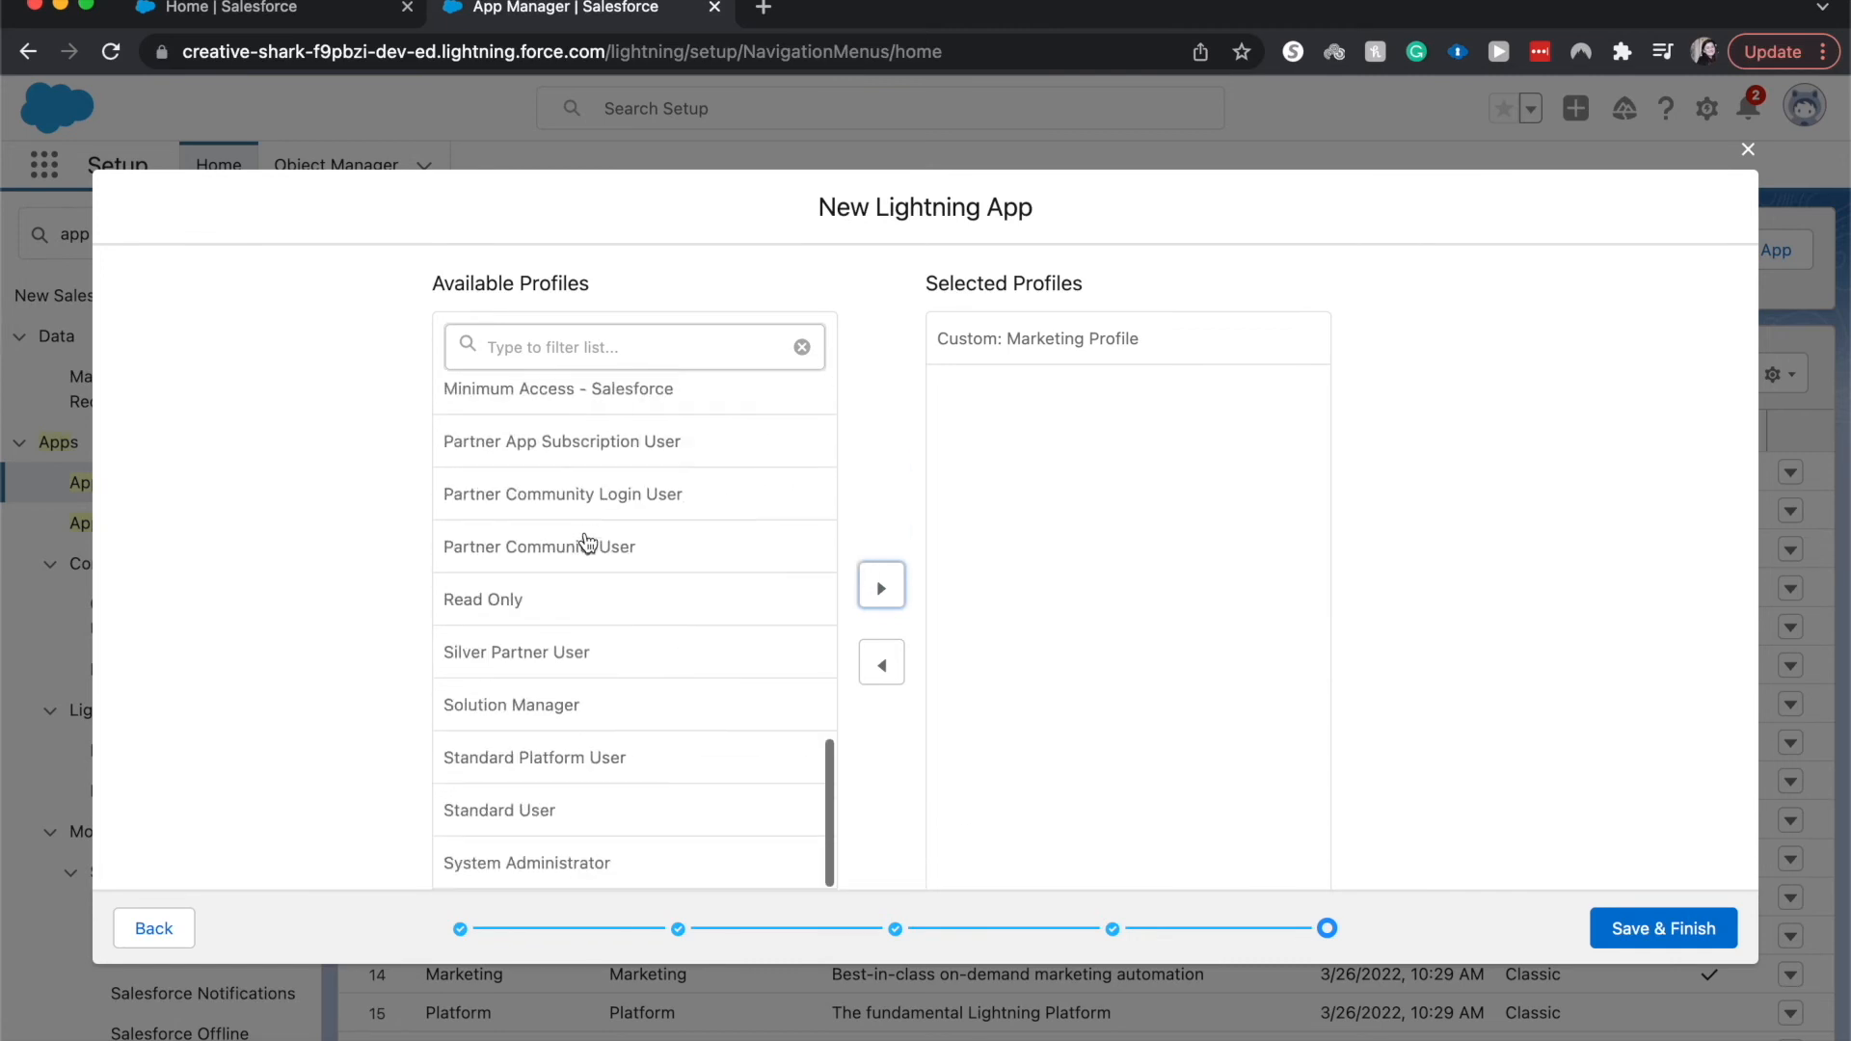
left_click(558, 848)
left_click(894, 595)
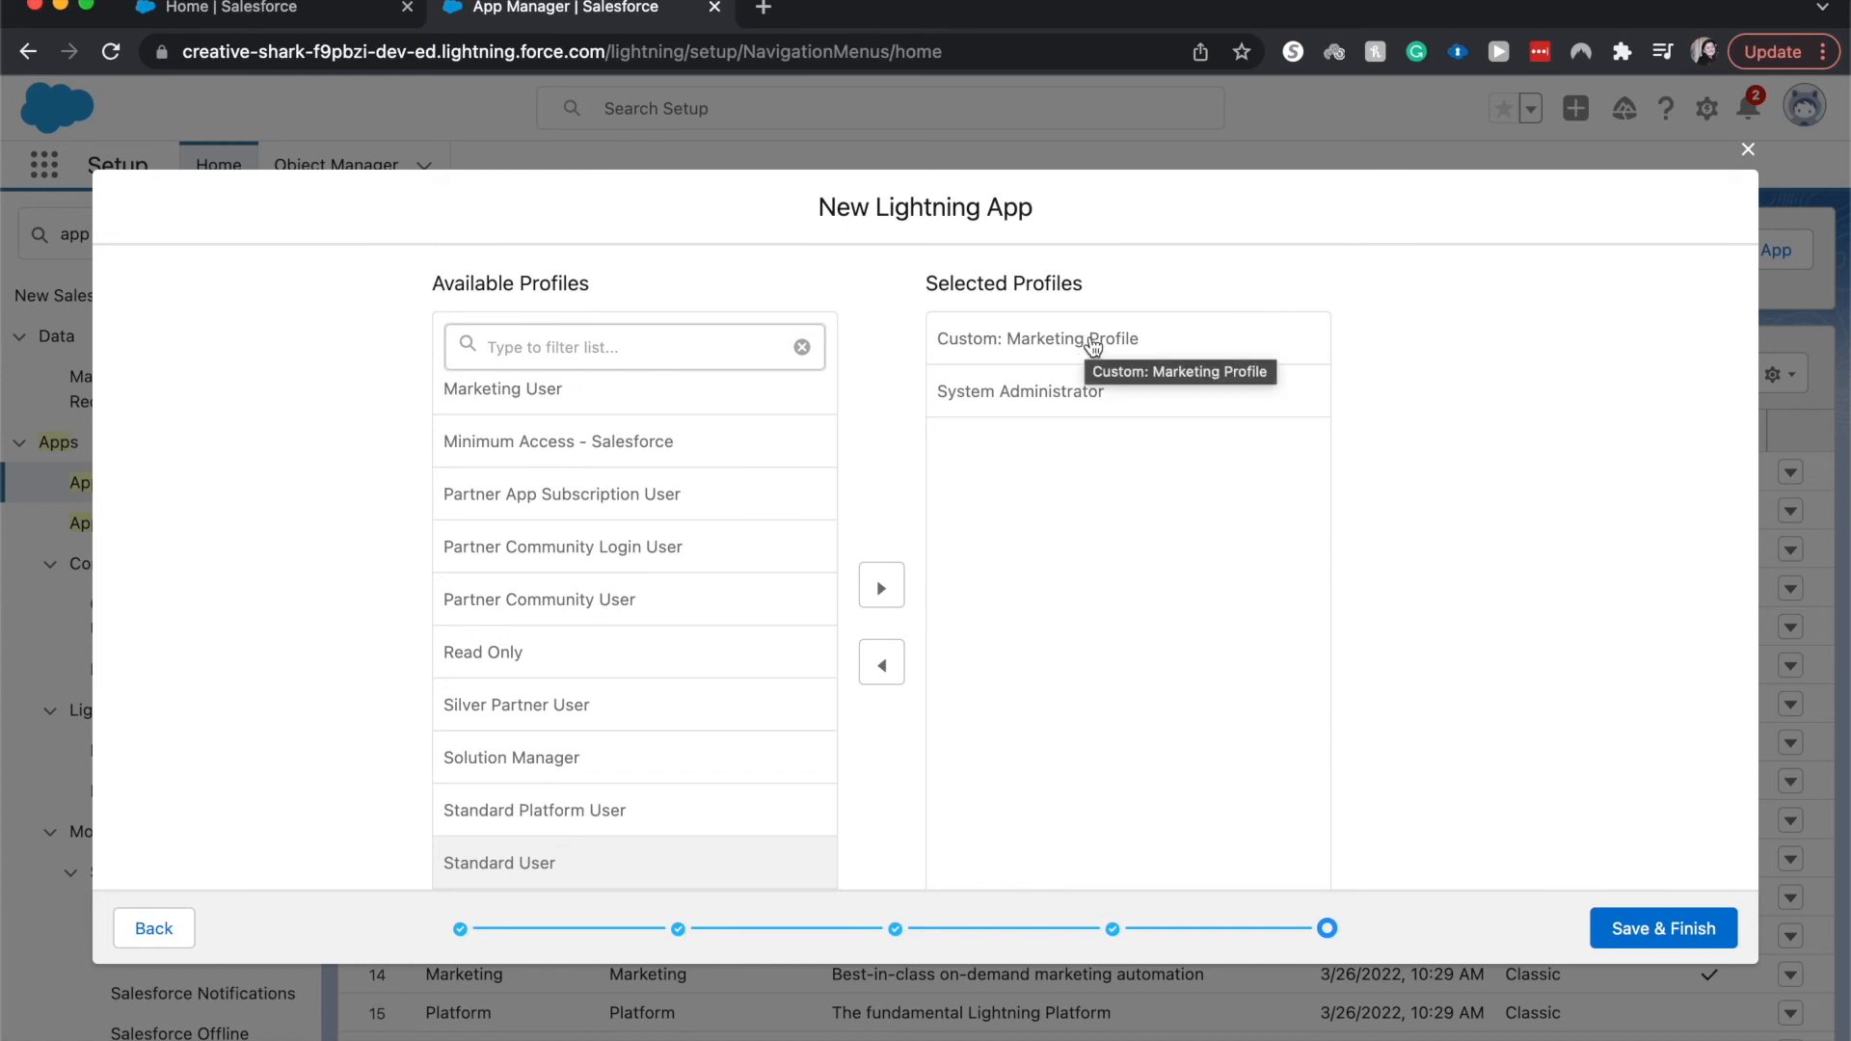
left_click(1652, 931)
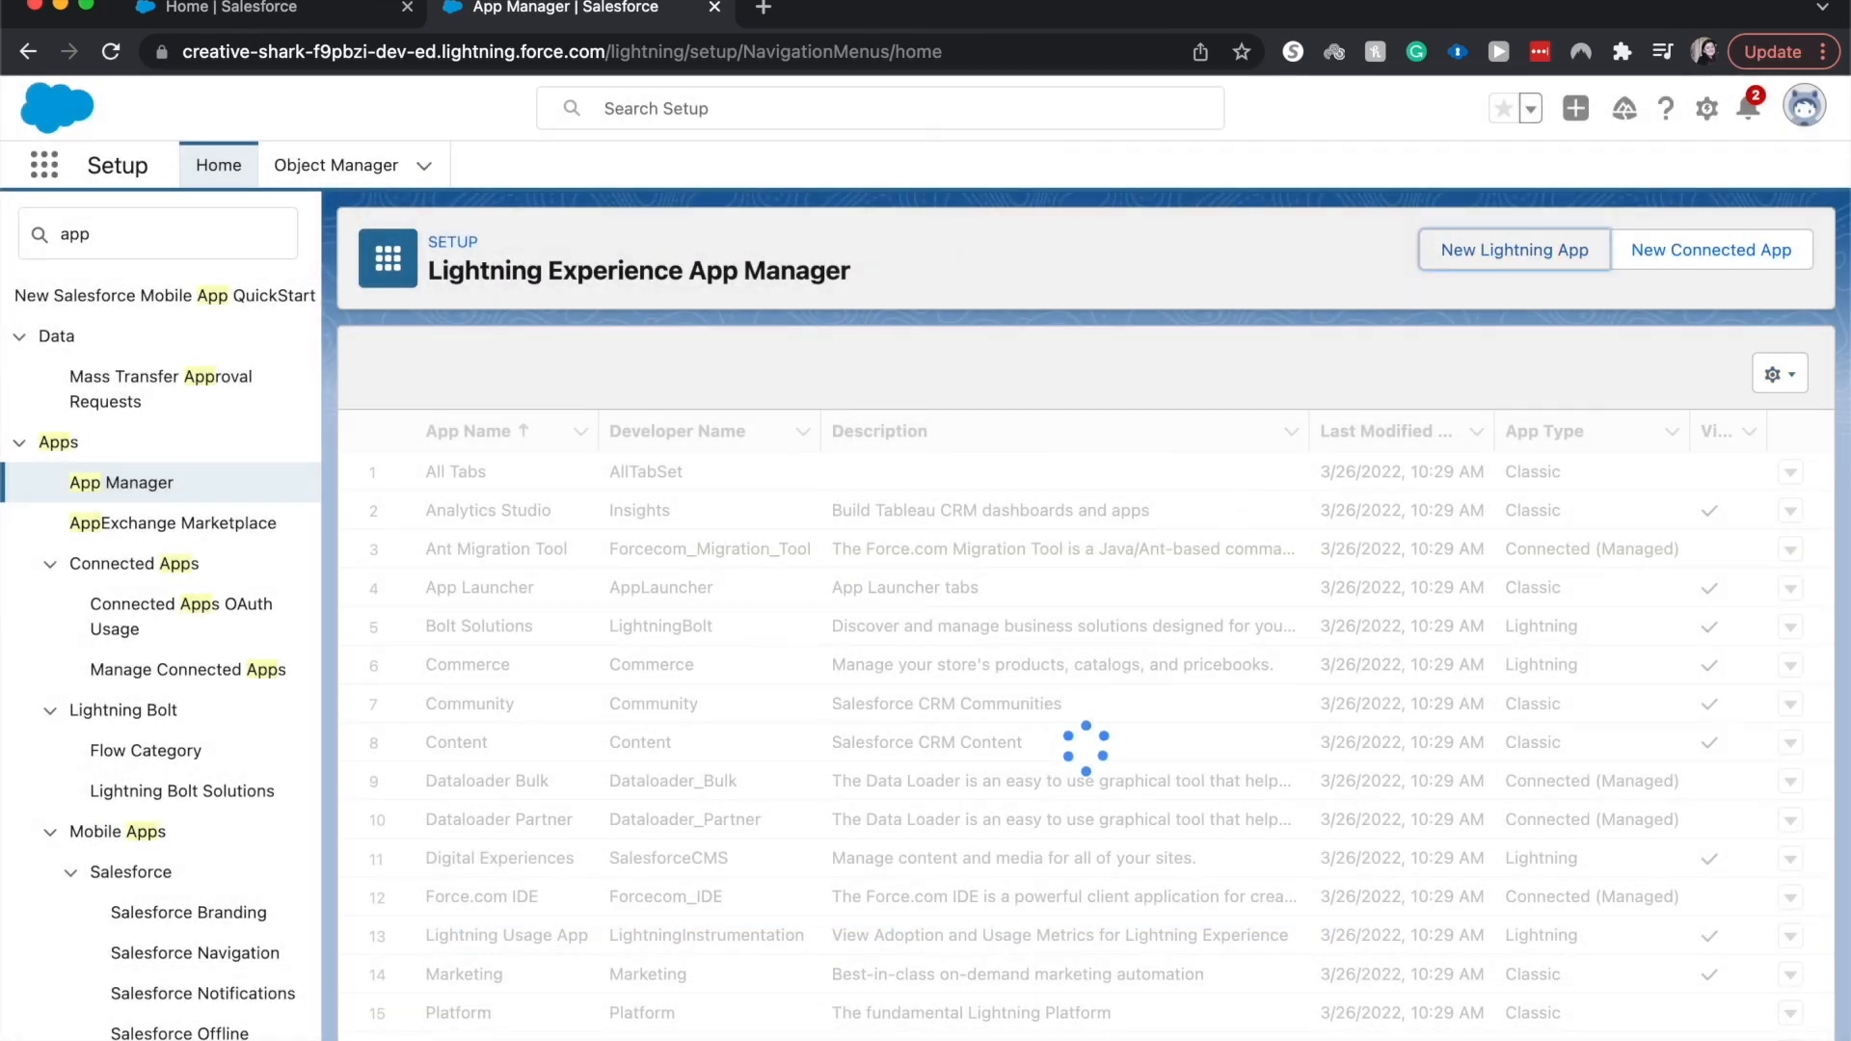
Step: Find the Project Managment app in the App Manager list and examine its row
scroll(1257, 550, "down", 2)
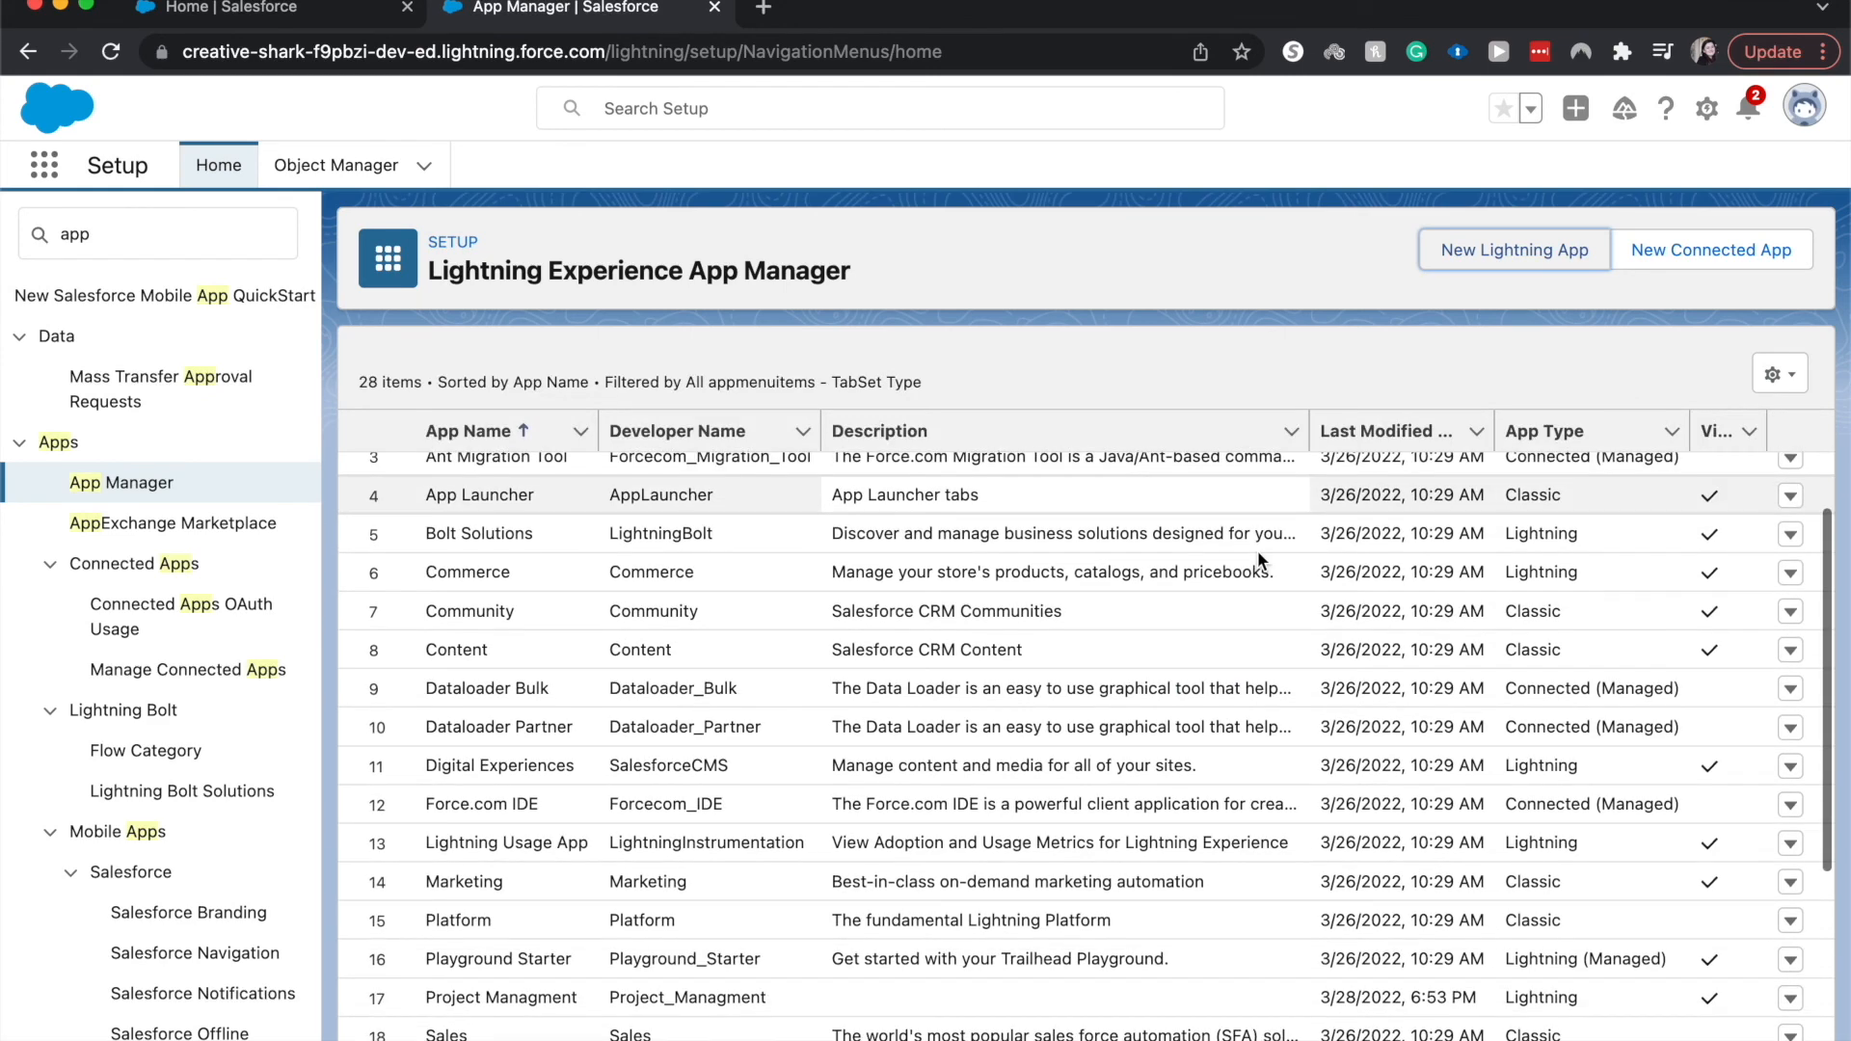
scroll(1257, 551, "up", 2)
scroll(1265, 559, "down", 1)
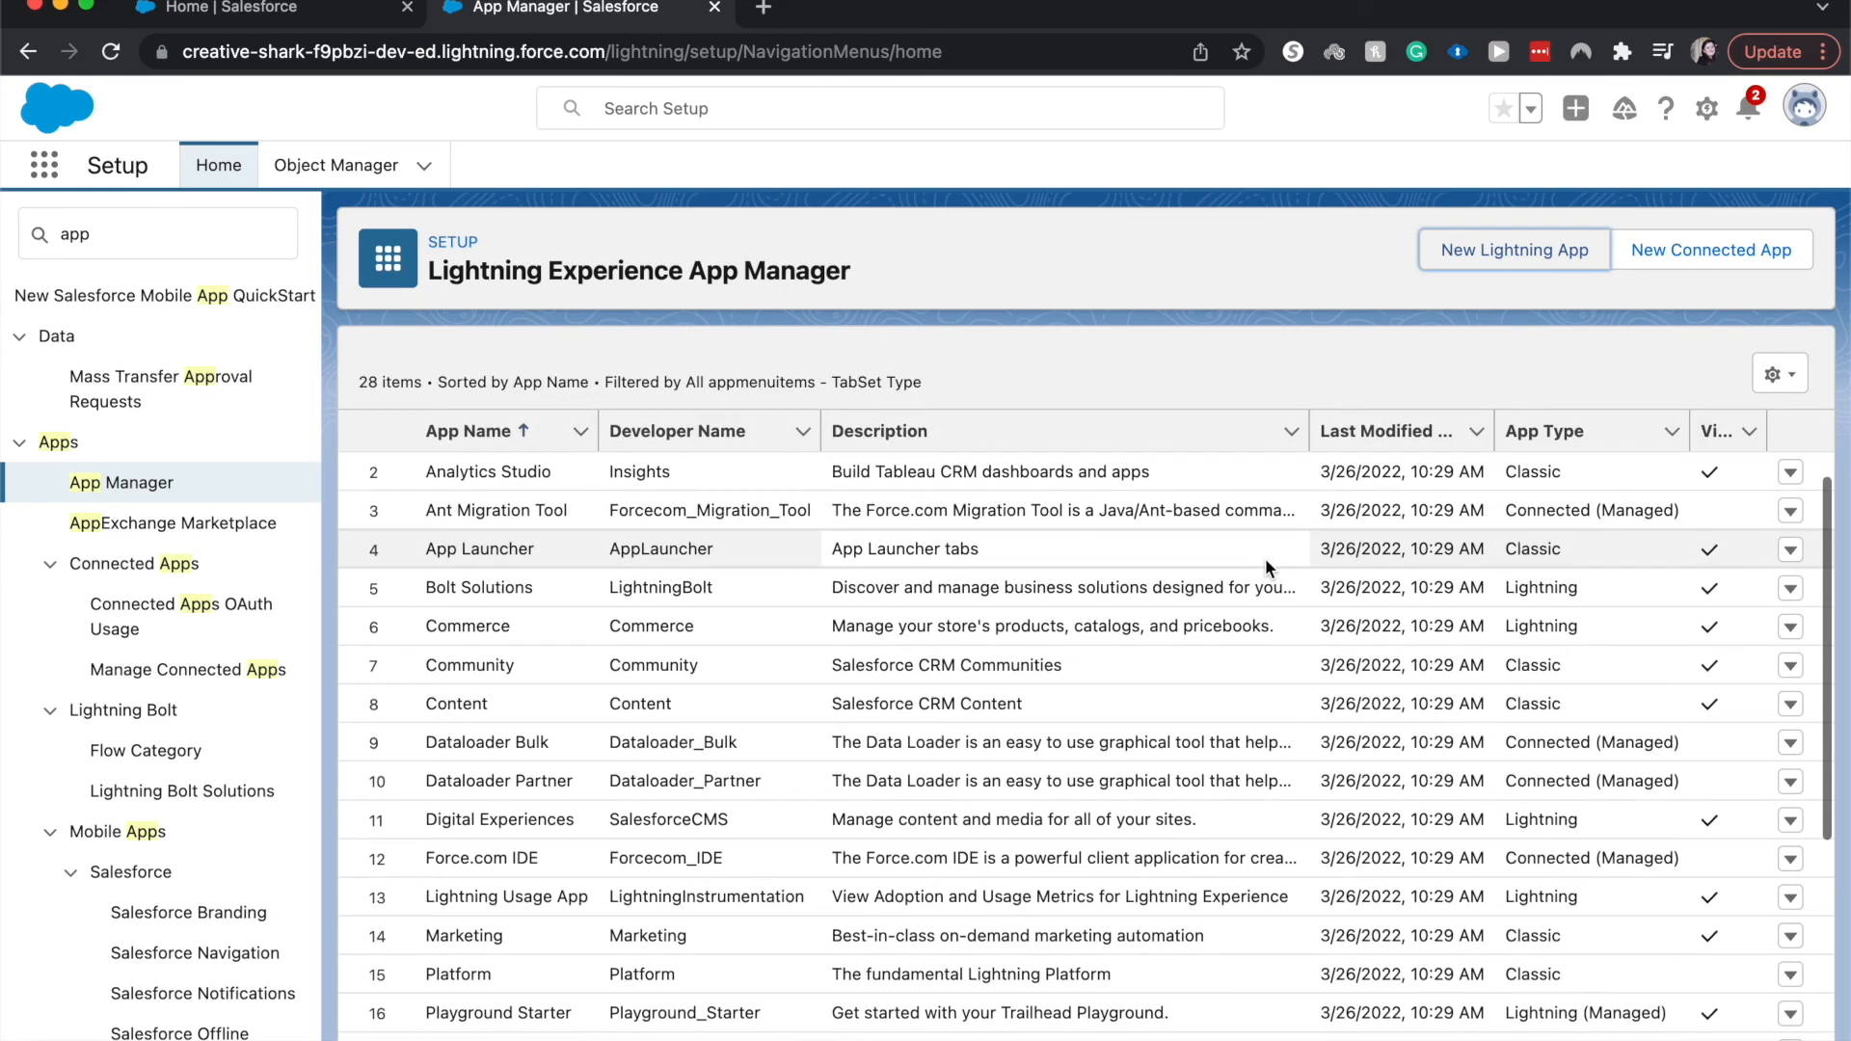
scroll(1178, 703, "down", 3)
left_click(728, 933)
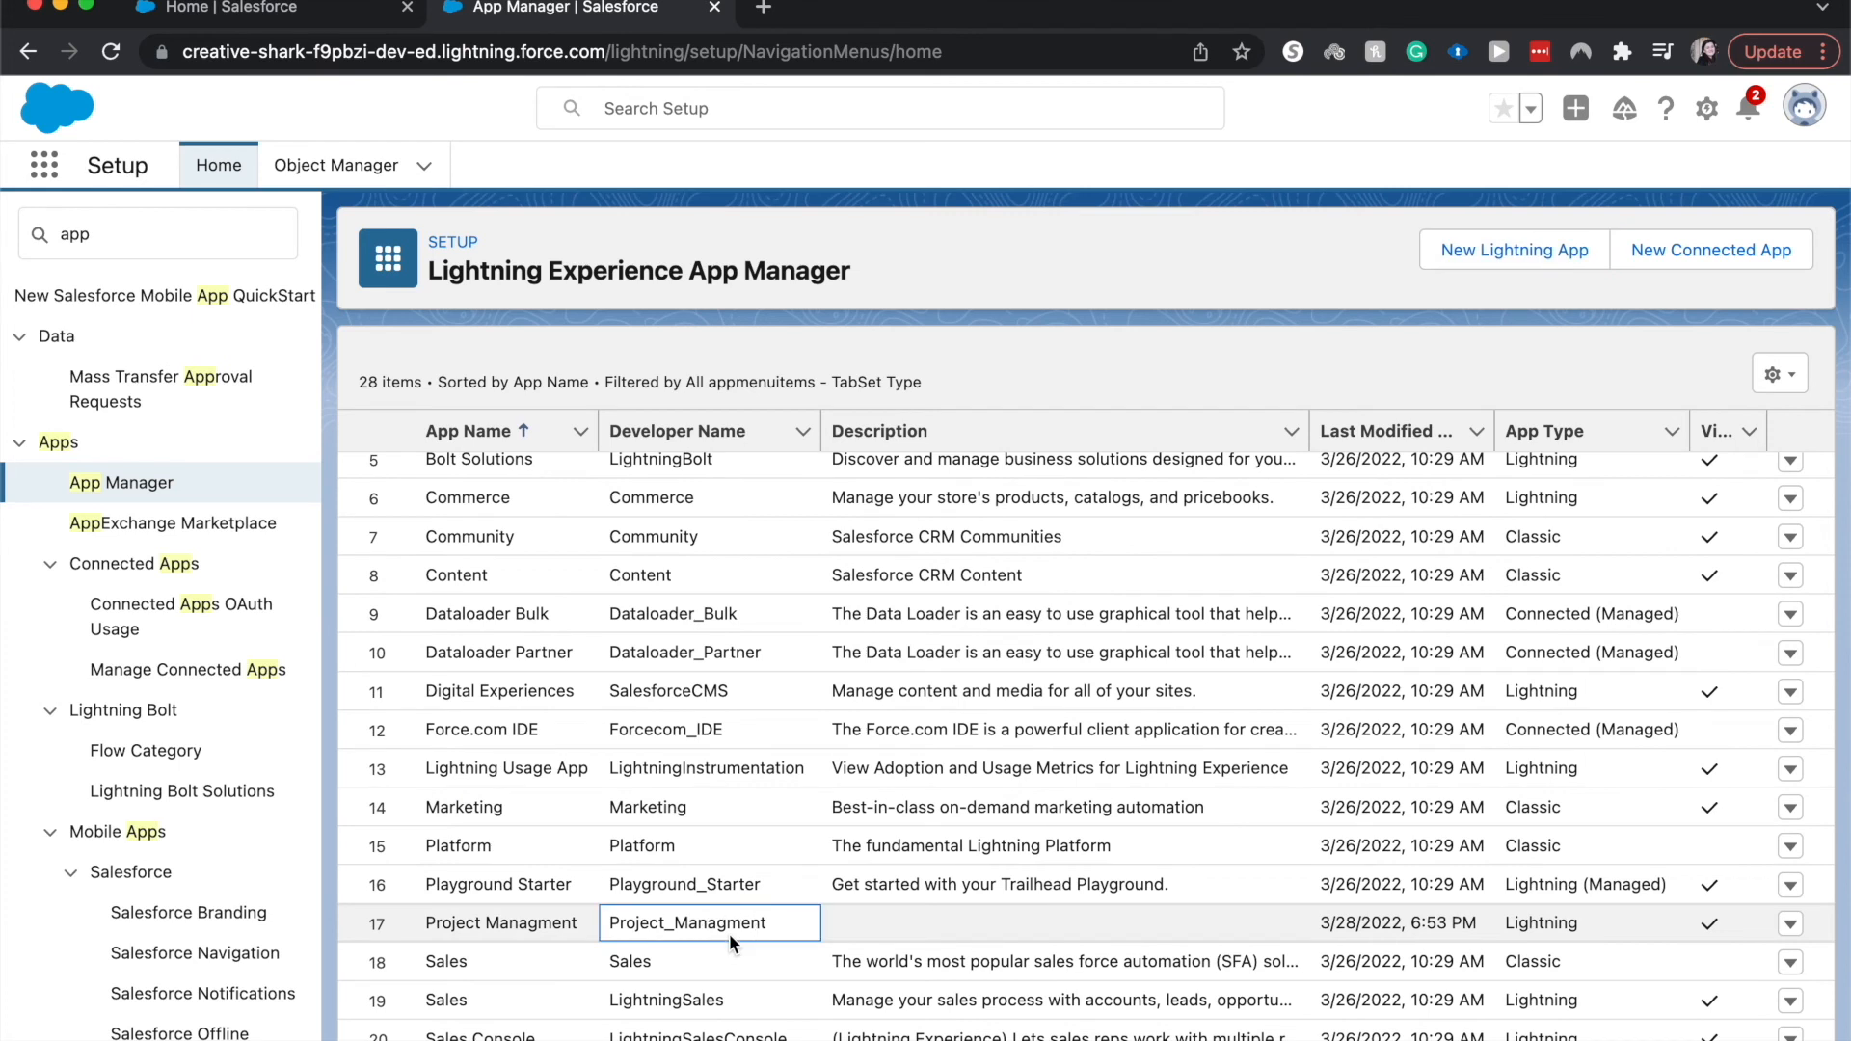
left_click(1790, 928)
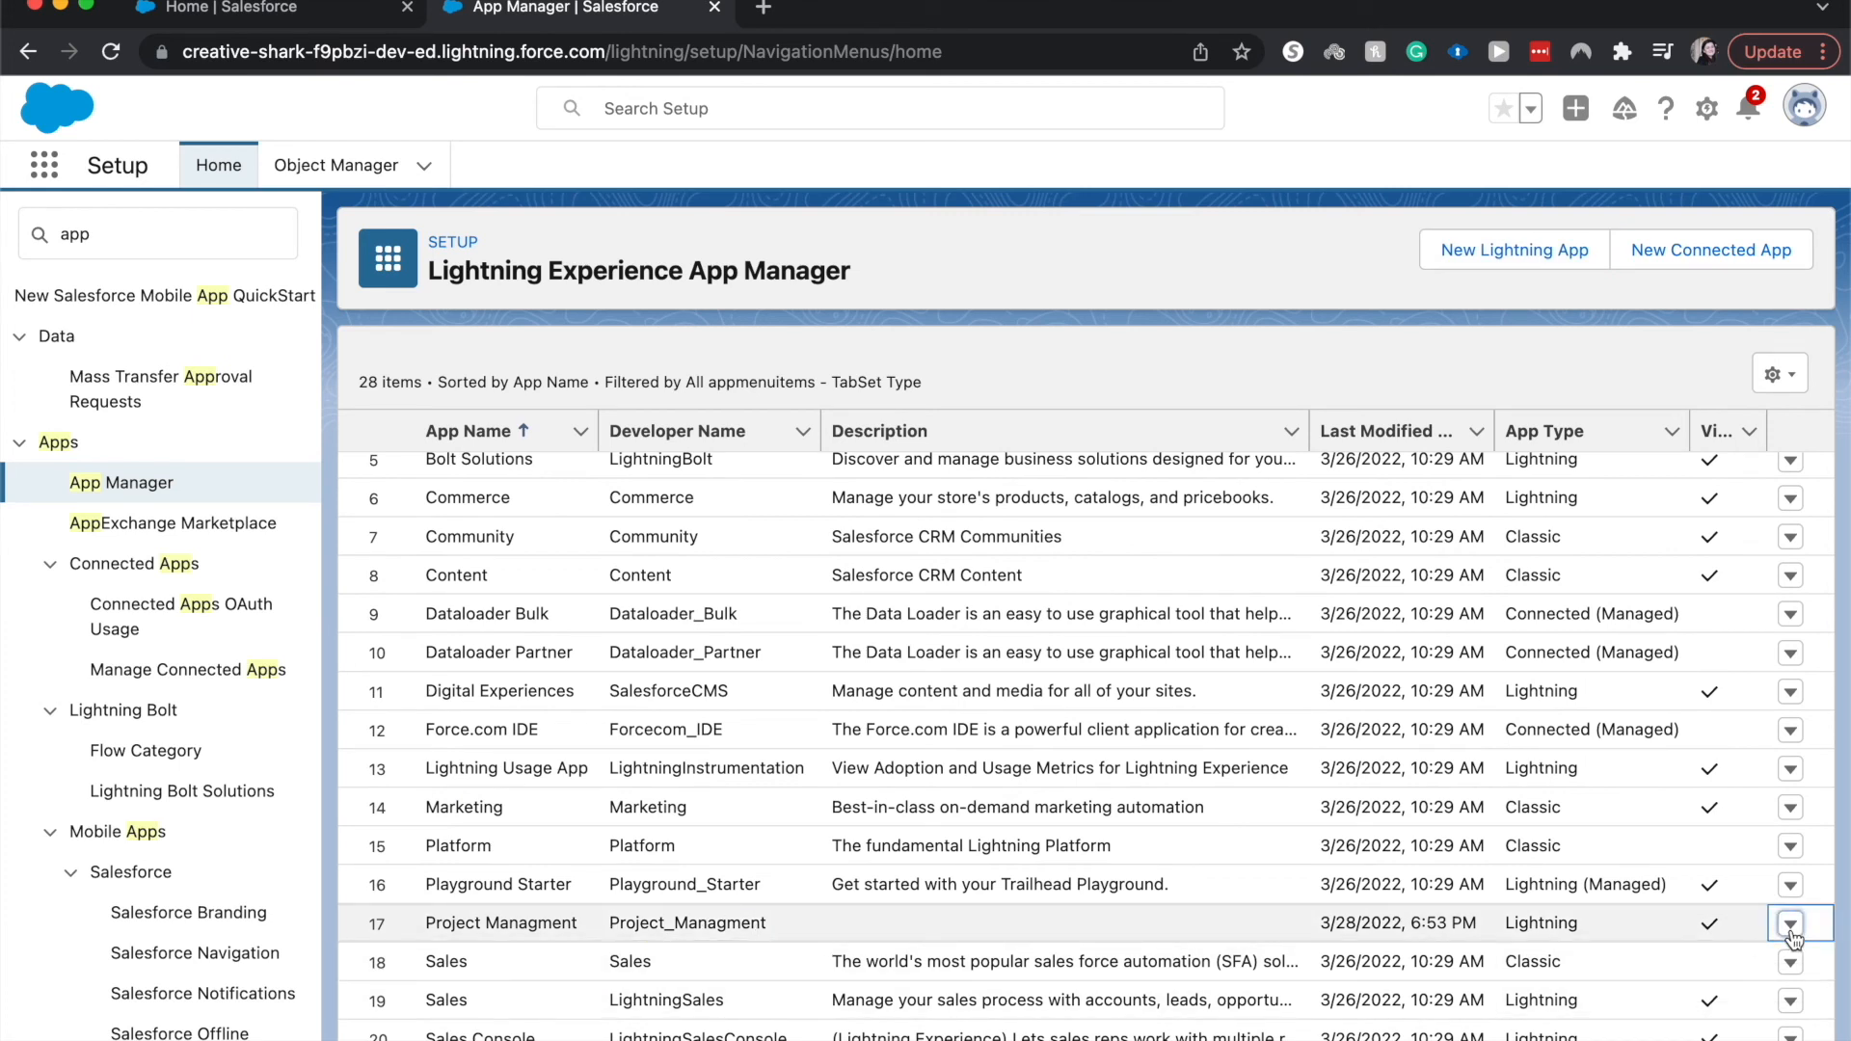
left_click(639, 931)
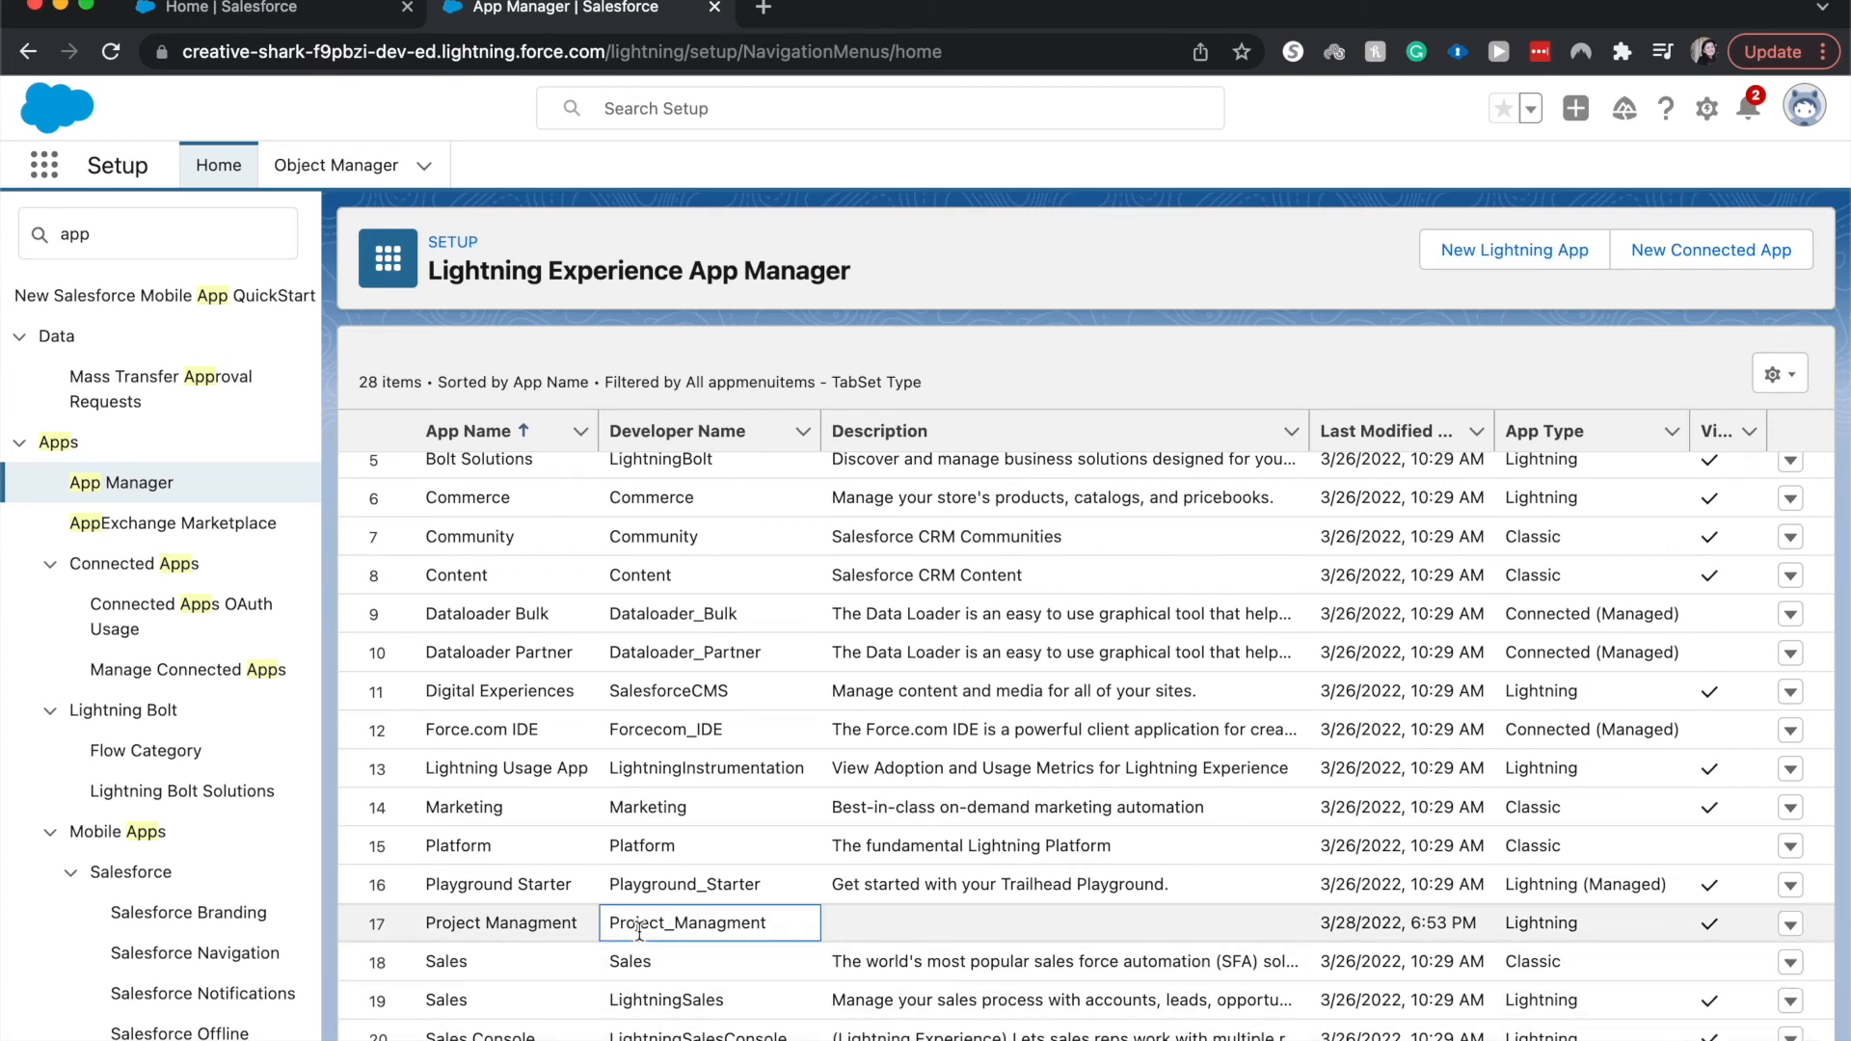
Step: Reload the Salesforce Home page and open the Project Managment app from the full App Launcher
left_click(211, 12)
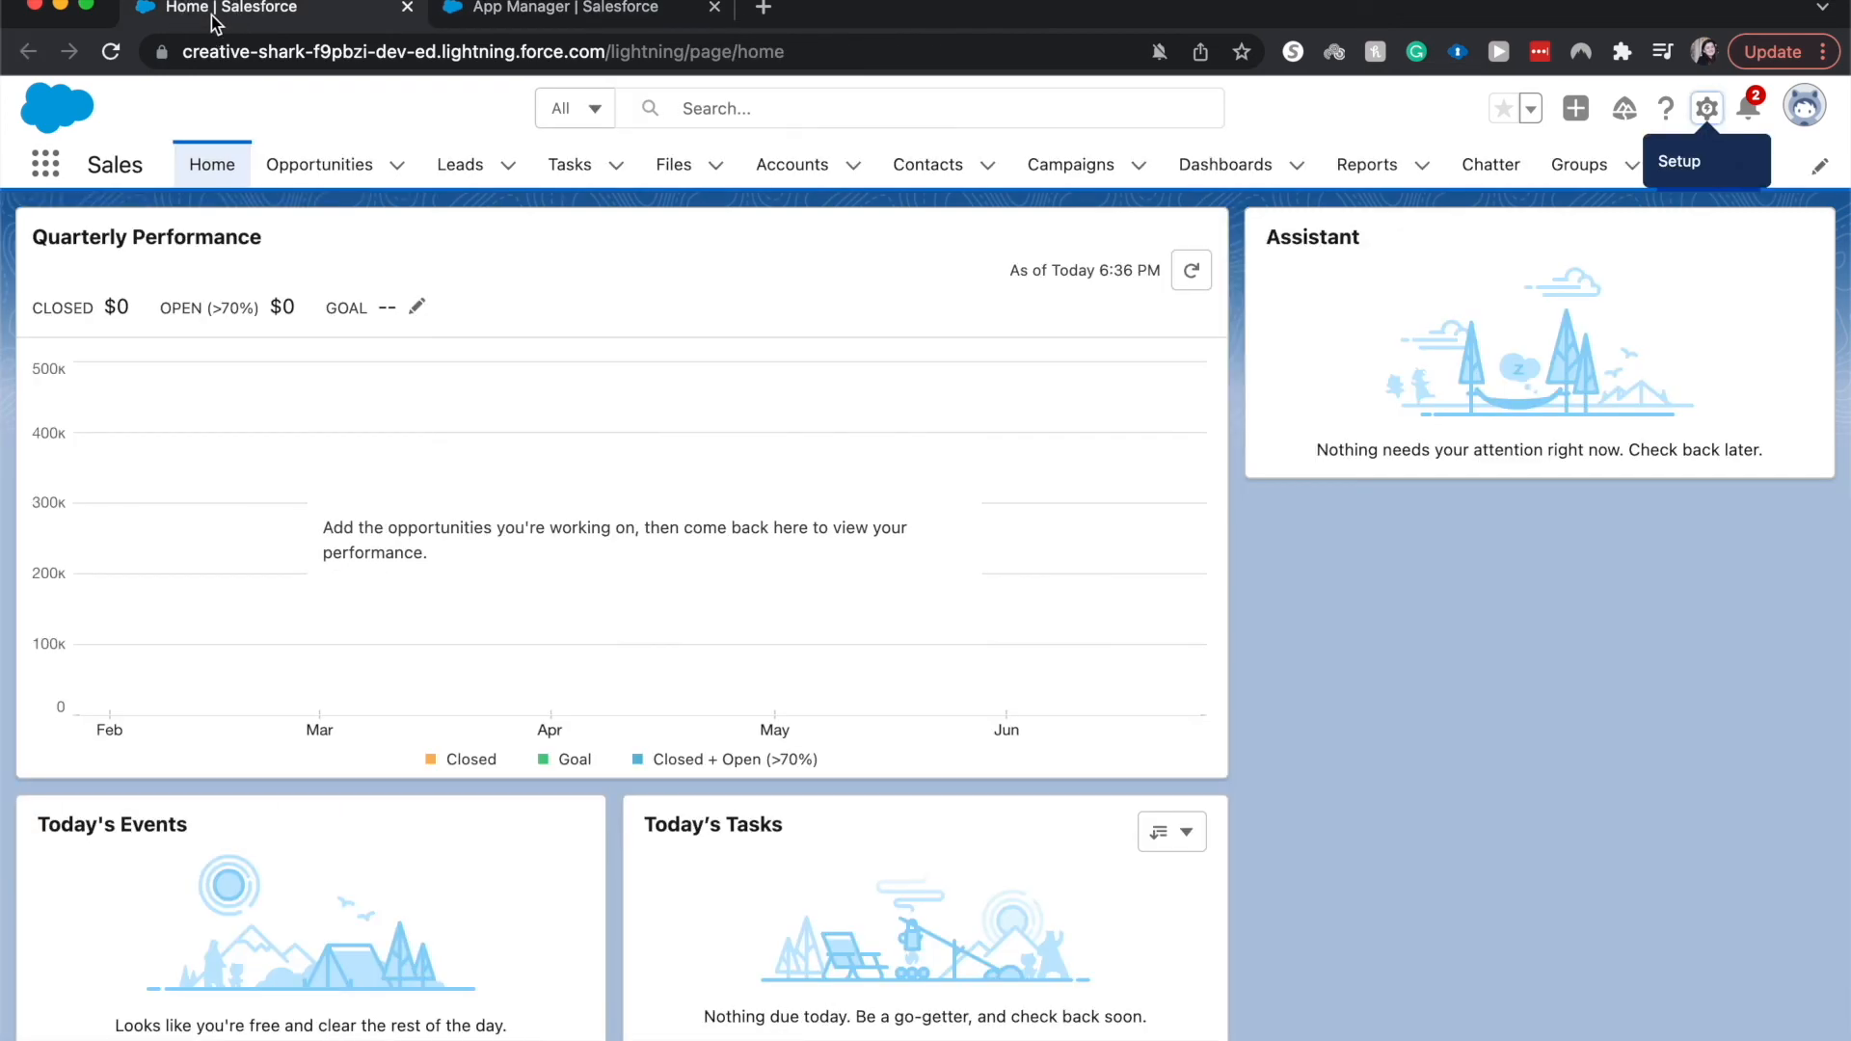
left_click(111, 59)
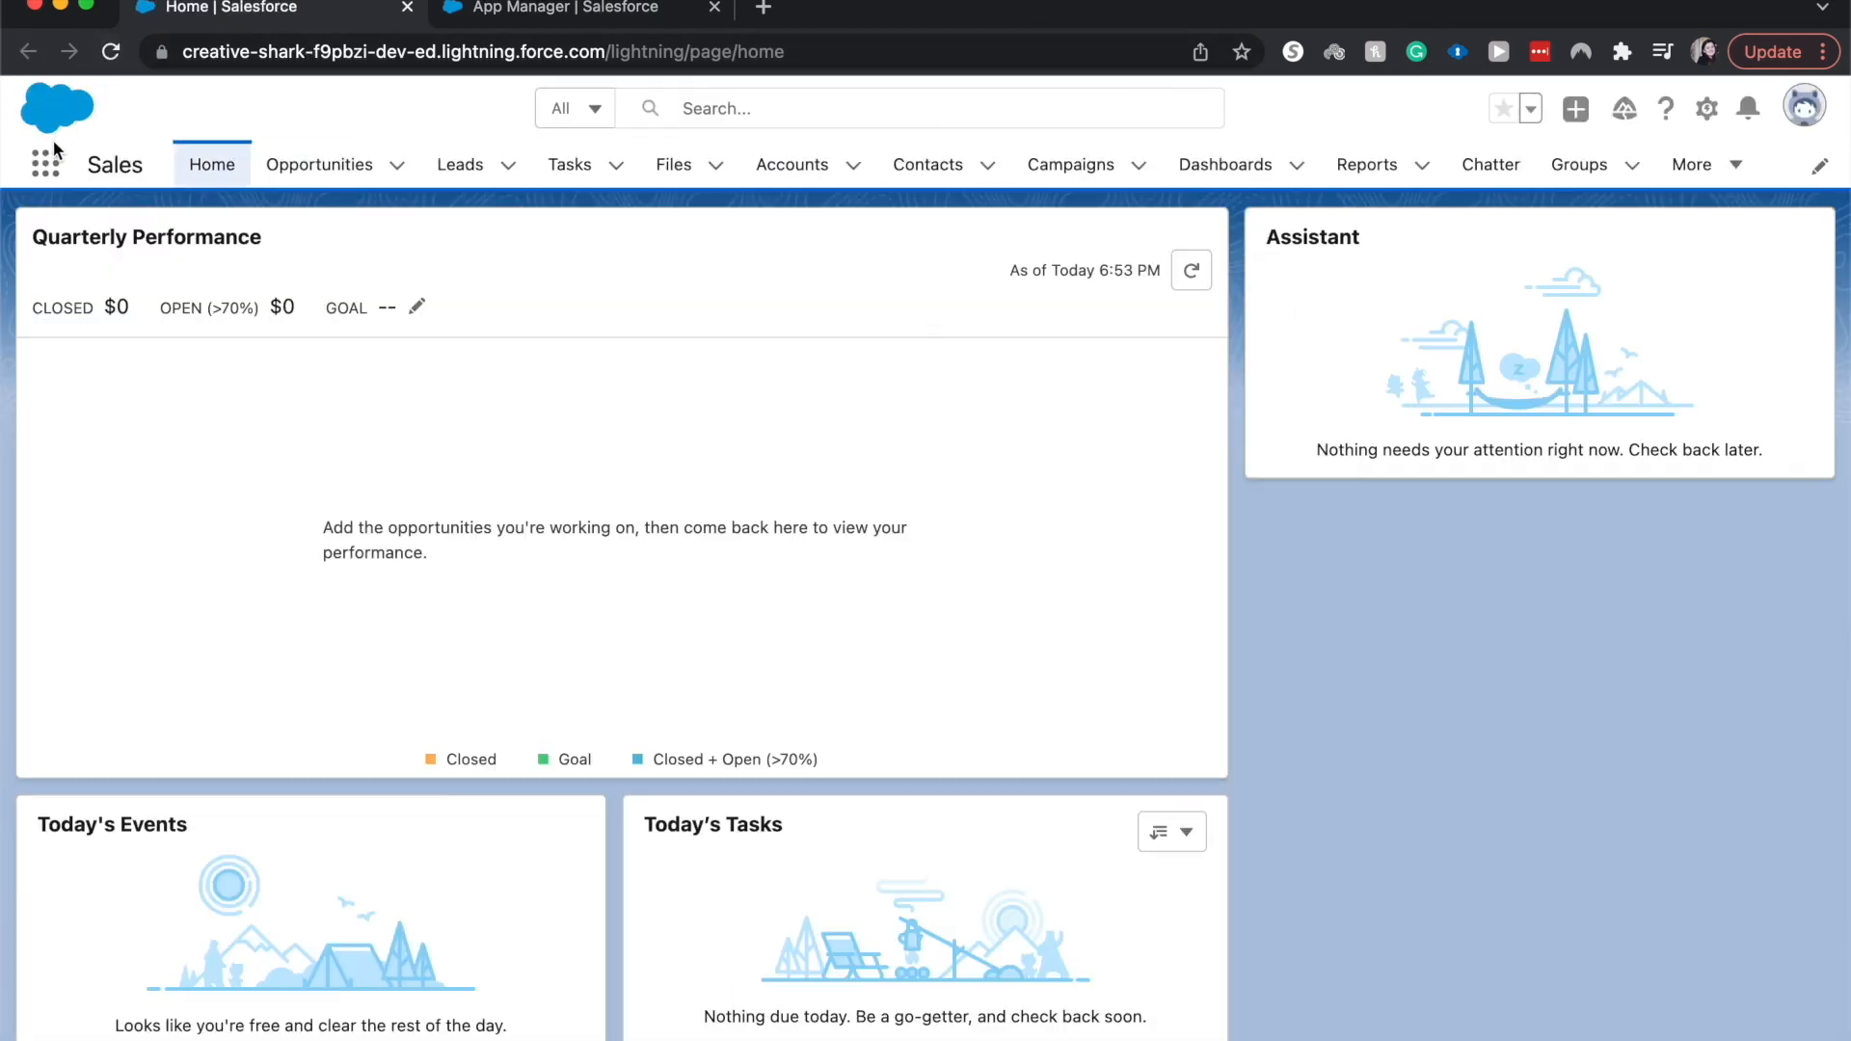
left_click(46, 160)
left_click(85, 627)
scroll(896, 848, "down", 3)
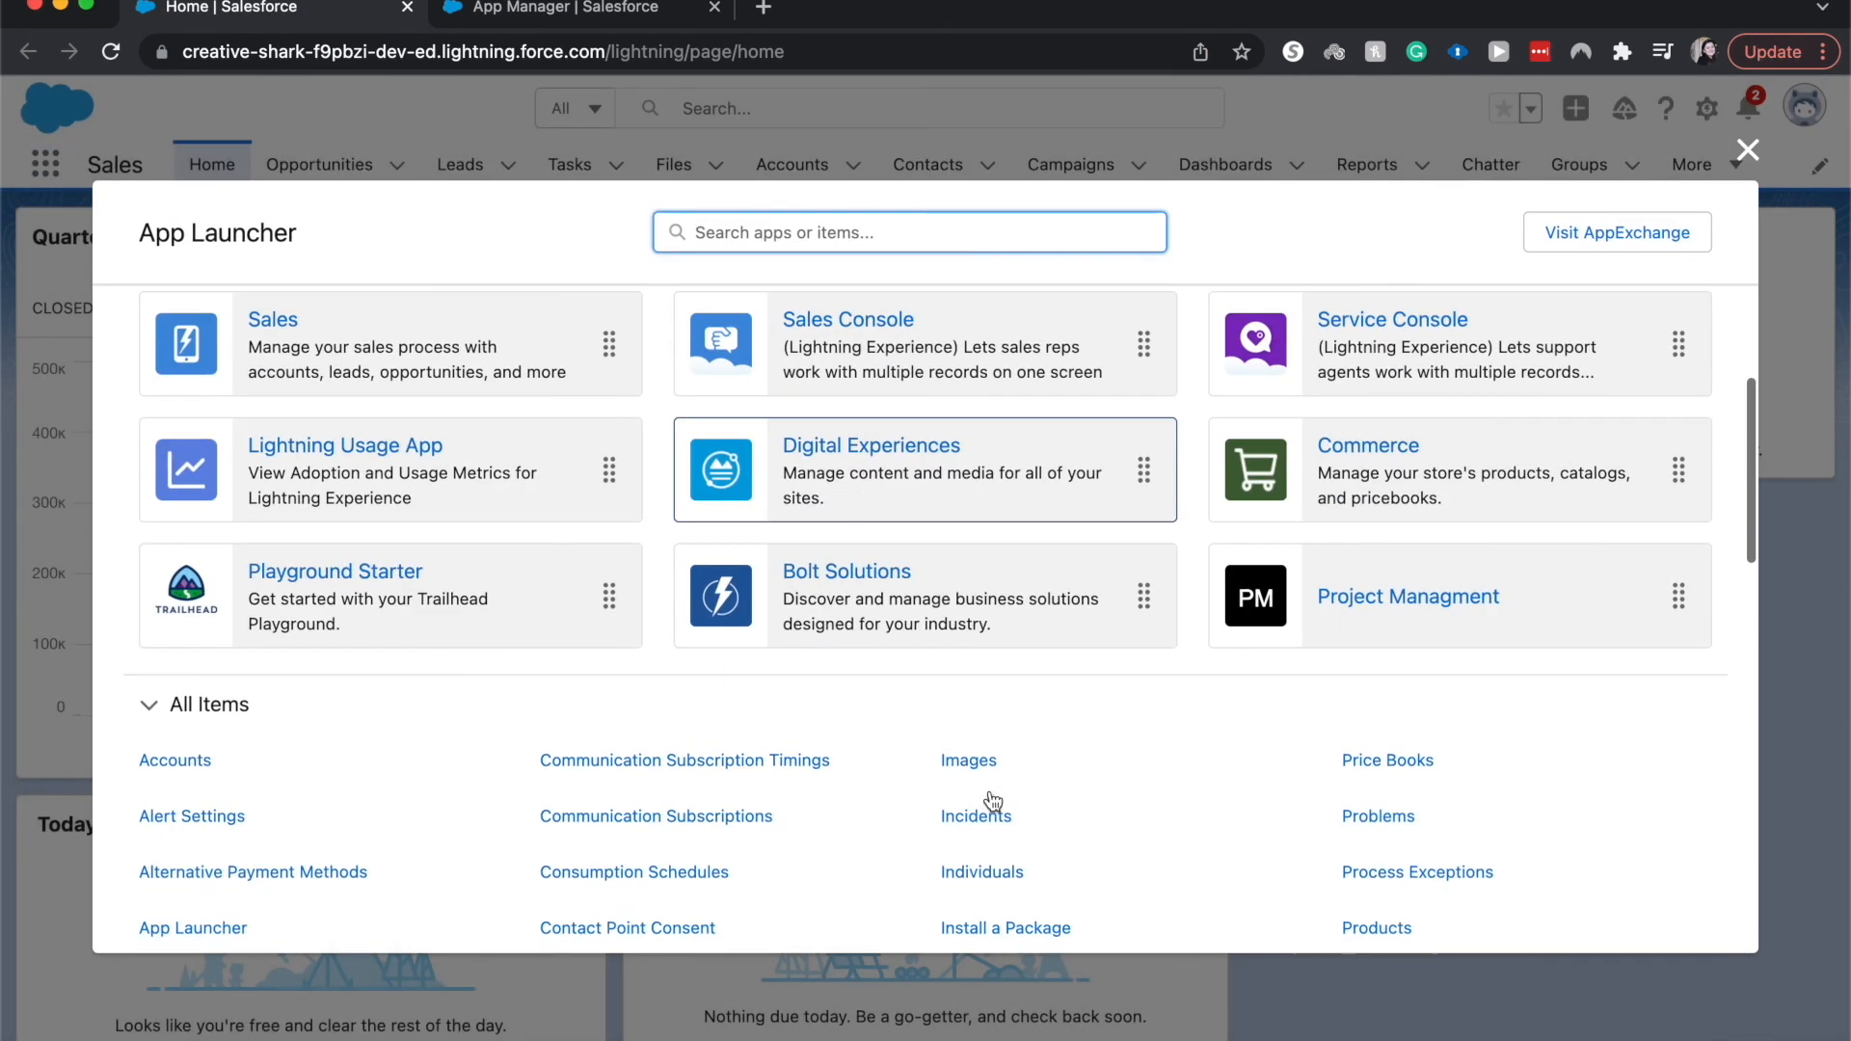
left_click(1385, 614)
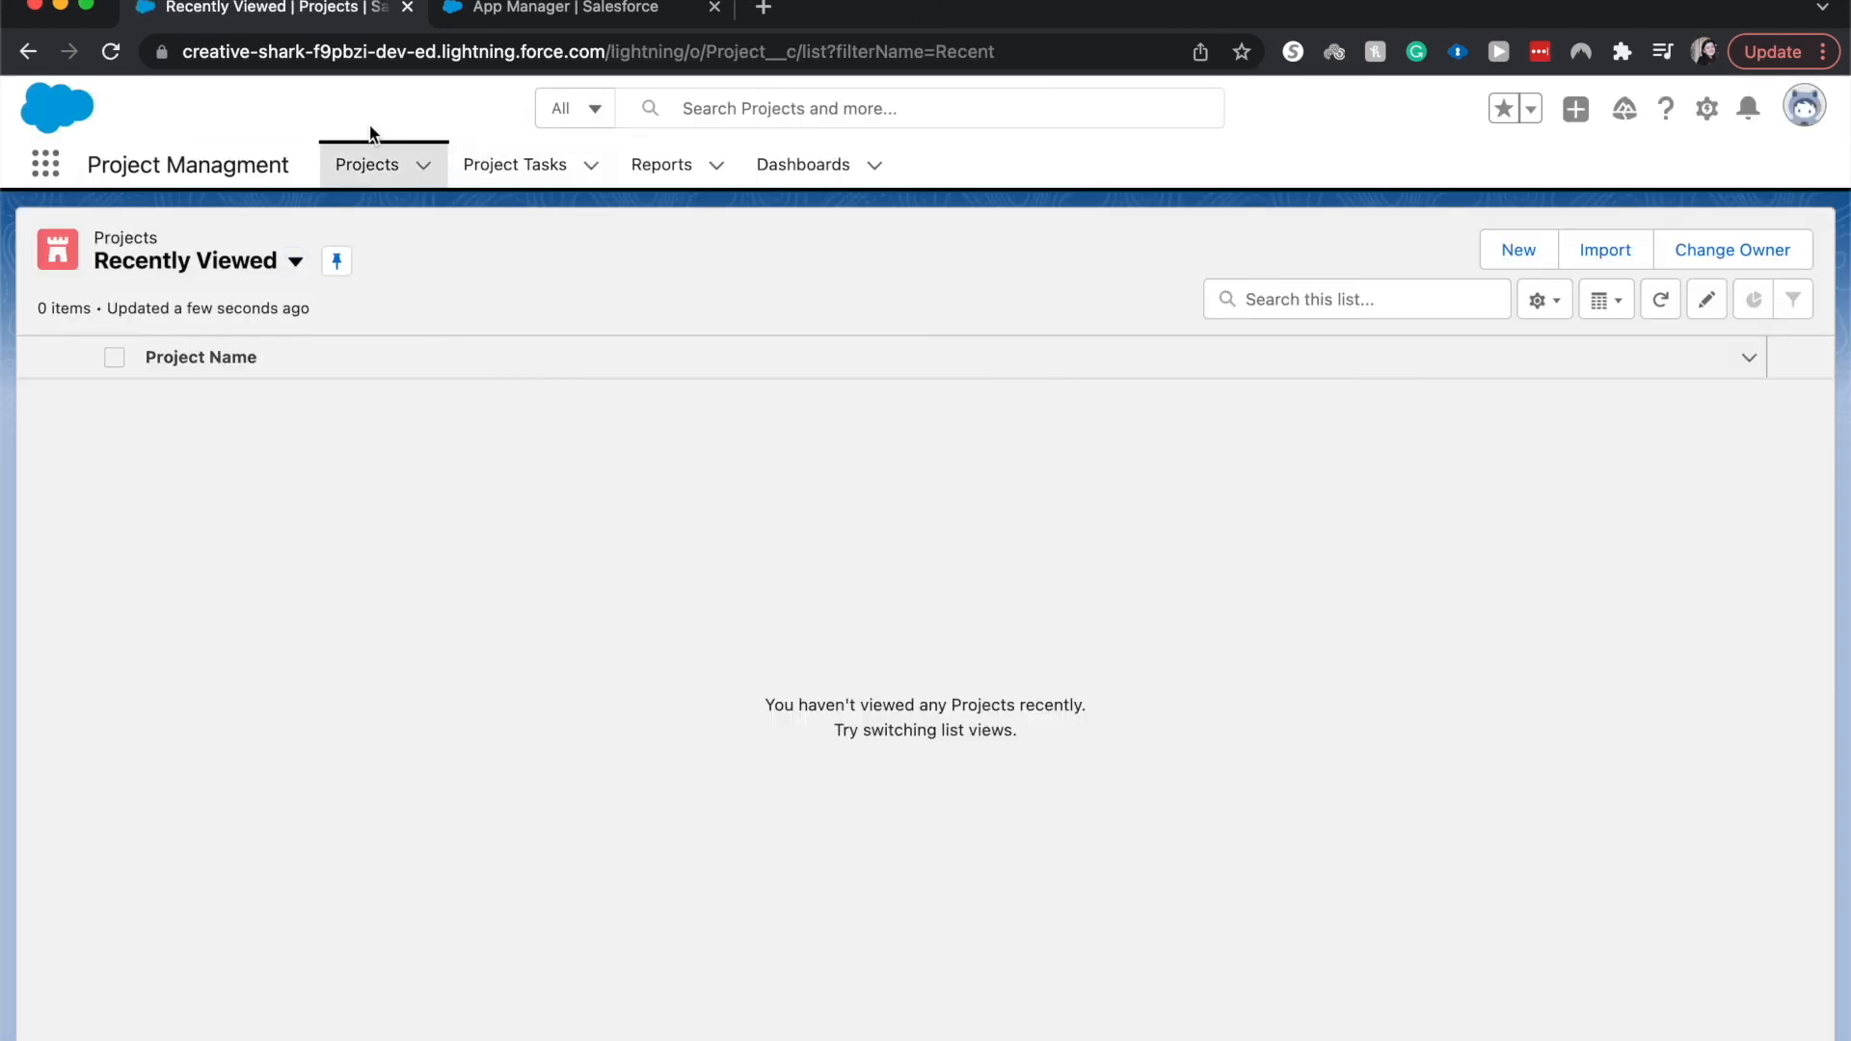
left_click(761, 178)
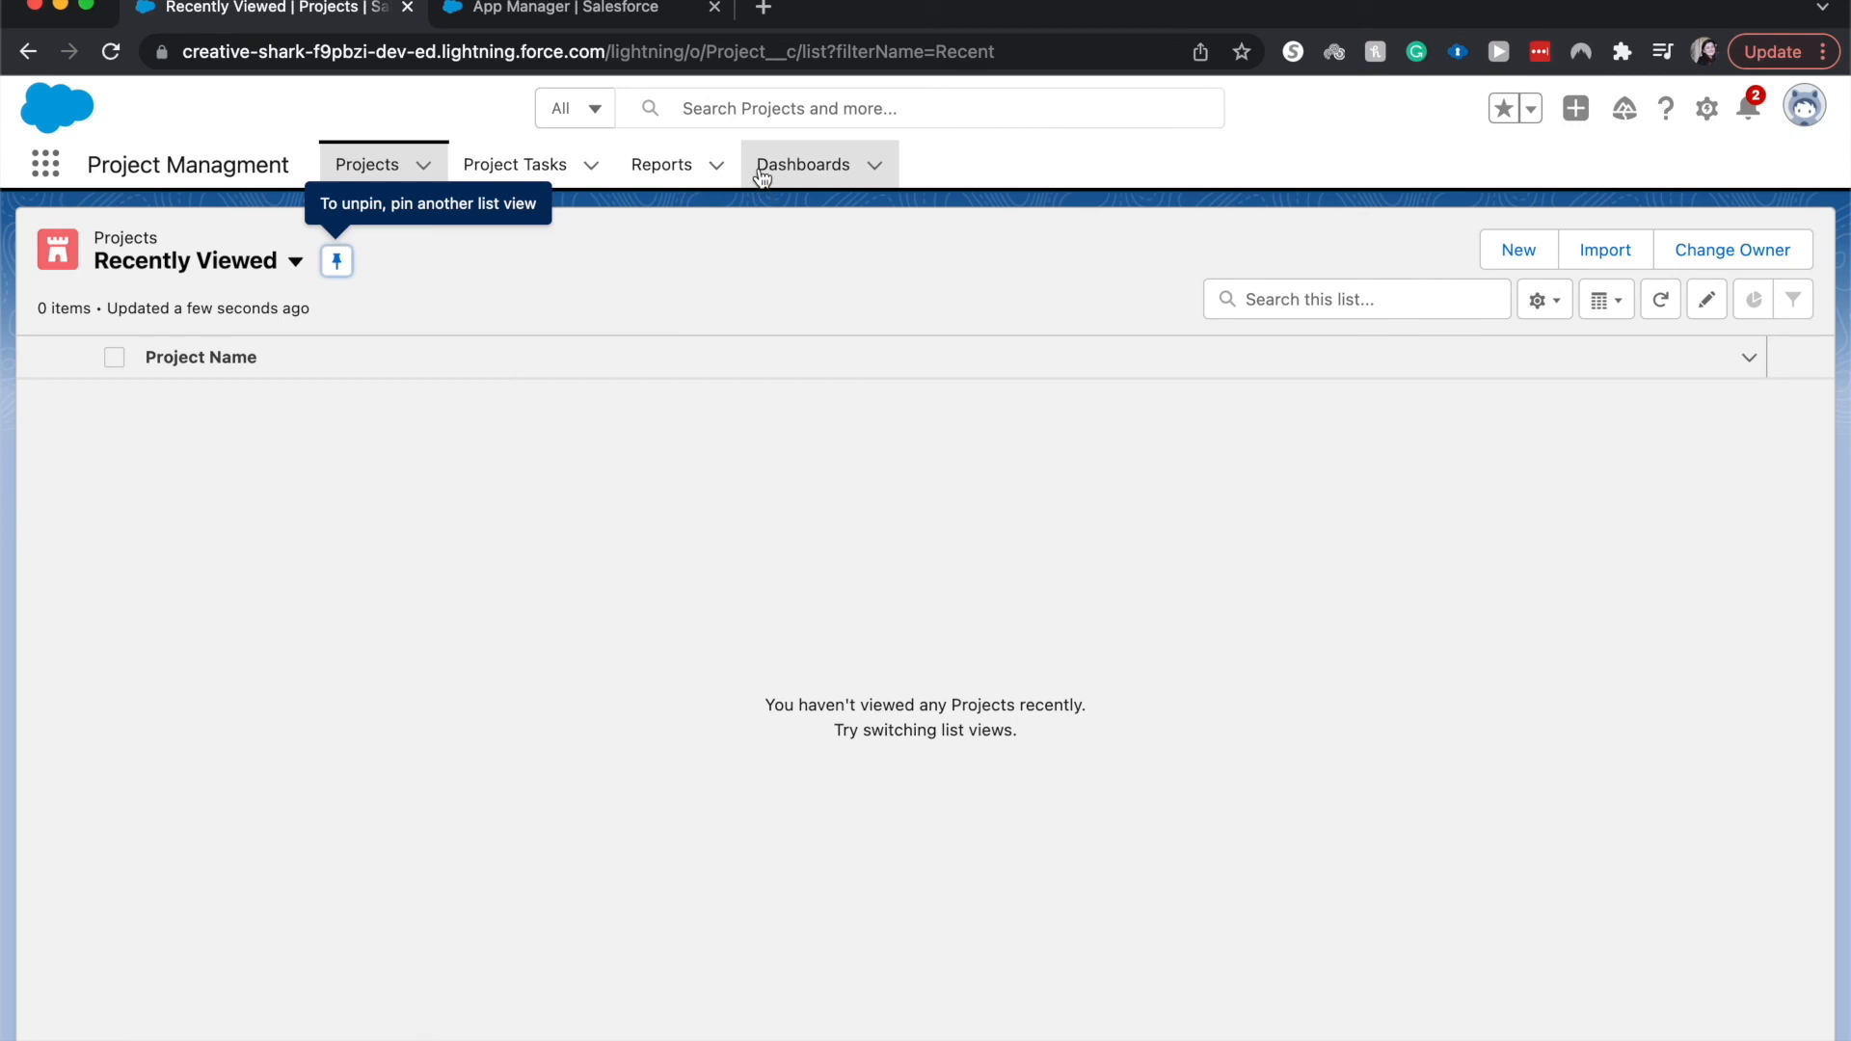